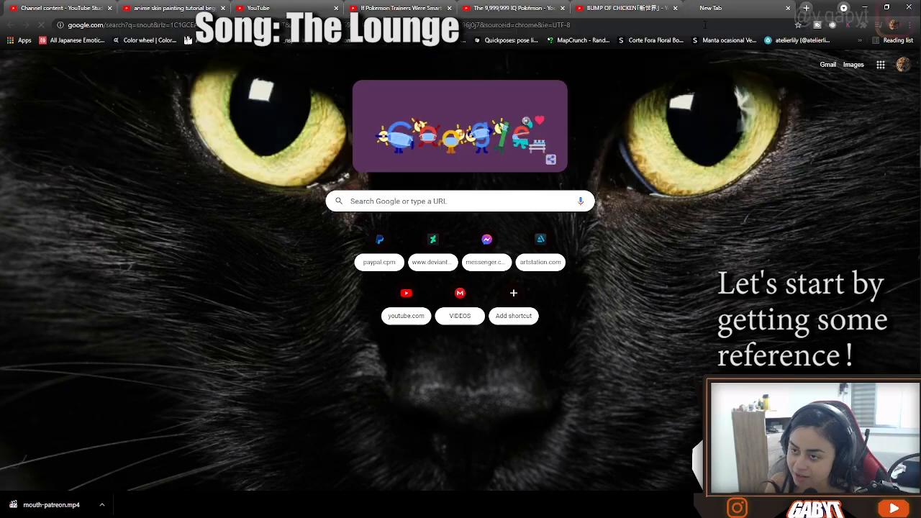
Step: Search the web for "snout", copy a front-view dog nose photo and paste it into tutorial09.psd in Photoshop as reference
{"action": "type", "text": "snout"}
{"action": "key", "text": "Return"}
{"action": "left_click", "coordinate": [148, 103]}
{"action": "scroll", "coordinate": [442, 232], "scroll_direction": "down", "scroll_amount": 3}
{"action": "left_click", "coordinate": [169, 259]}
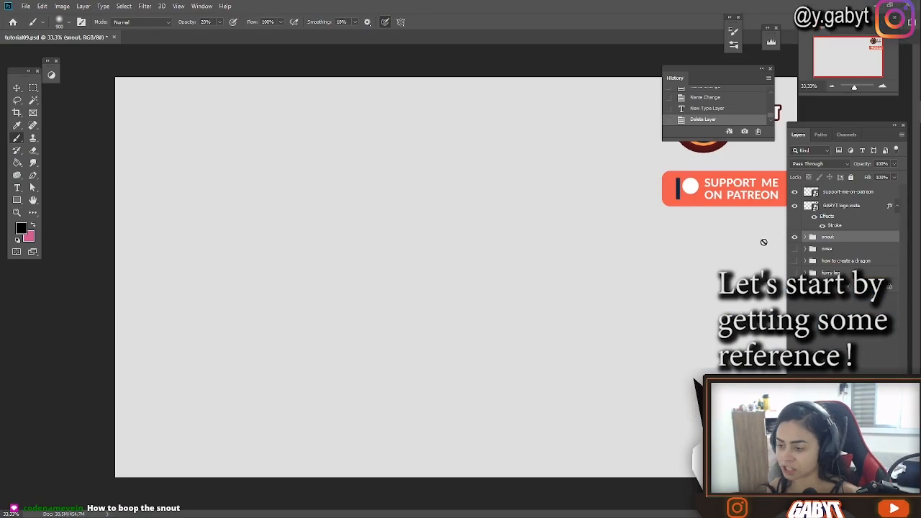
{"action": "key", "text": "ctrl+v"}
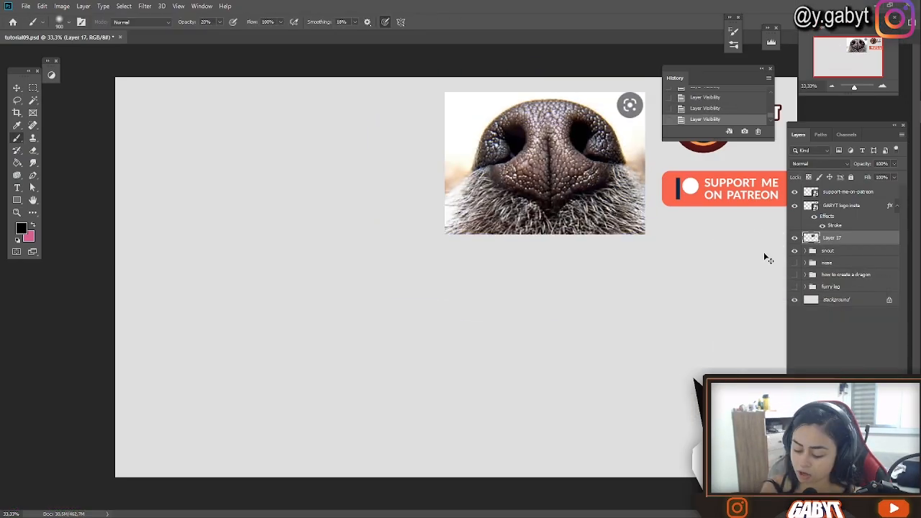
Step: Add a new layer above the pasted reference photo and switch the canvas to full-screen display
{"action": "key", "text": "ctrl+shift+n"}
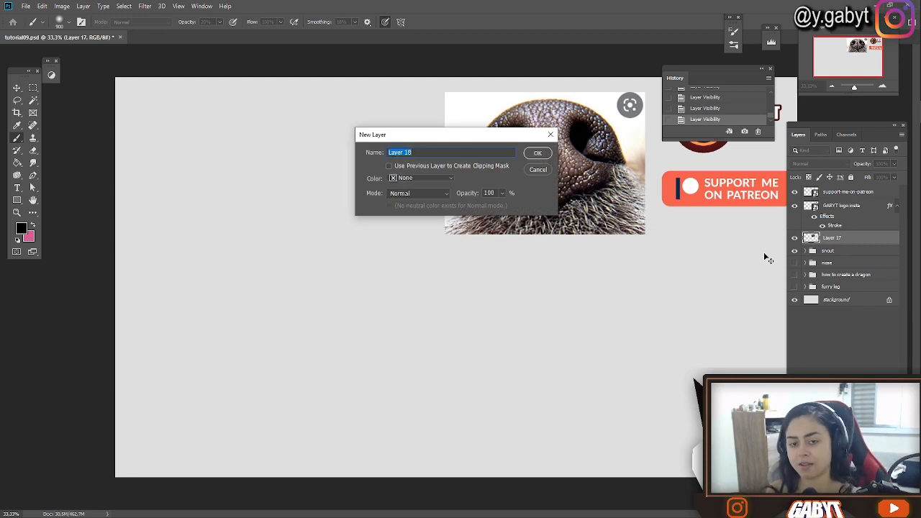
{"action": "key", "text": "alt+Tab"}
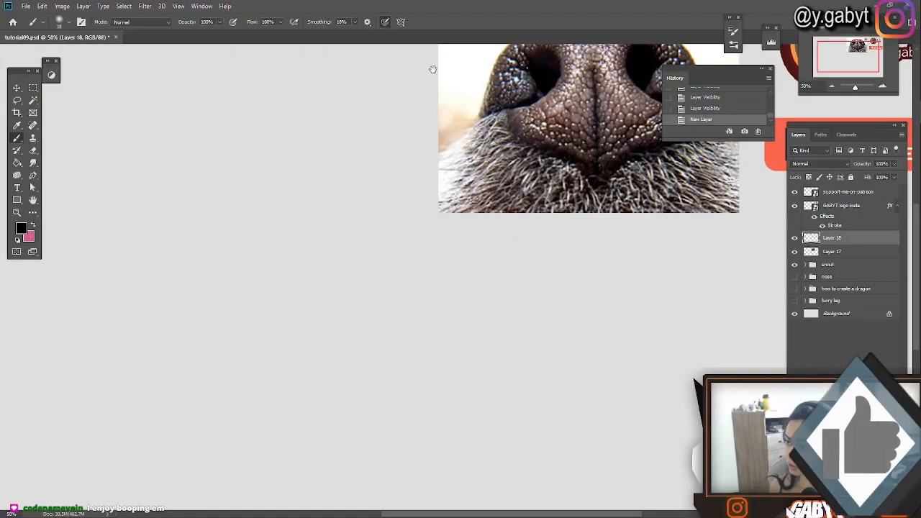
{"action": "left_click_drag", "start_coordinate": [432, 68], "coordinate": [536, 184]}
{"action": "key", "text": "f"}
{"action": "key", "text": "f"}
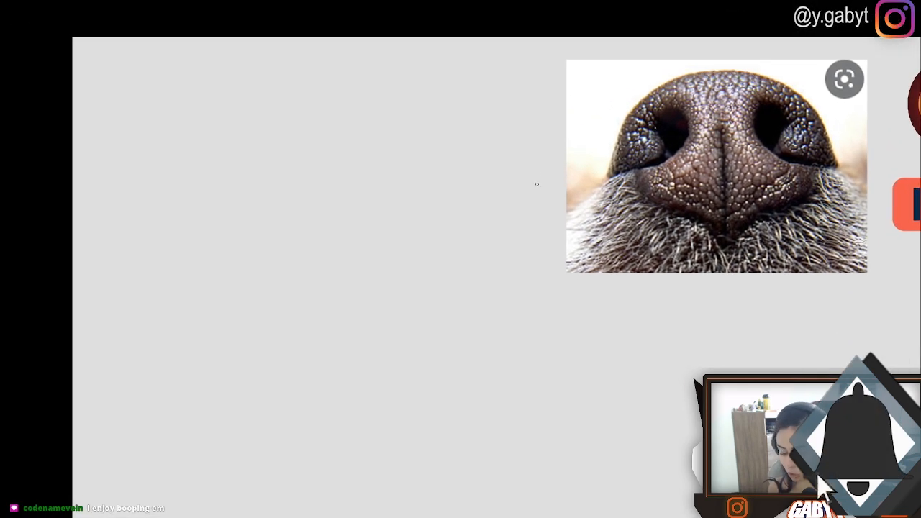
{"action": "key", "text": "ctrl"}
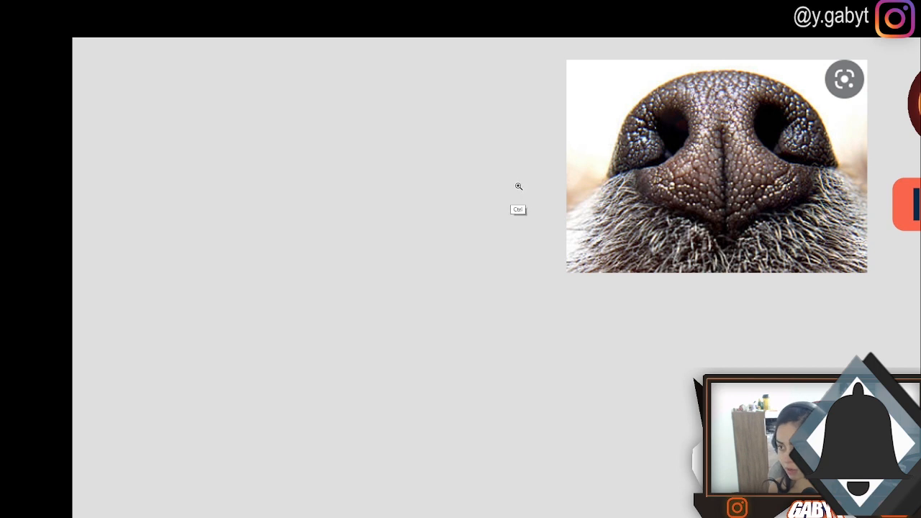
{"action": "left_click", "coordinate": [518, 187], "text": "ctrl"}
{"action": "left_click_drag", "start_coordinate": [529, 181], "coordinate": [460, 203]}
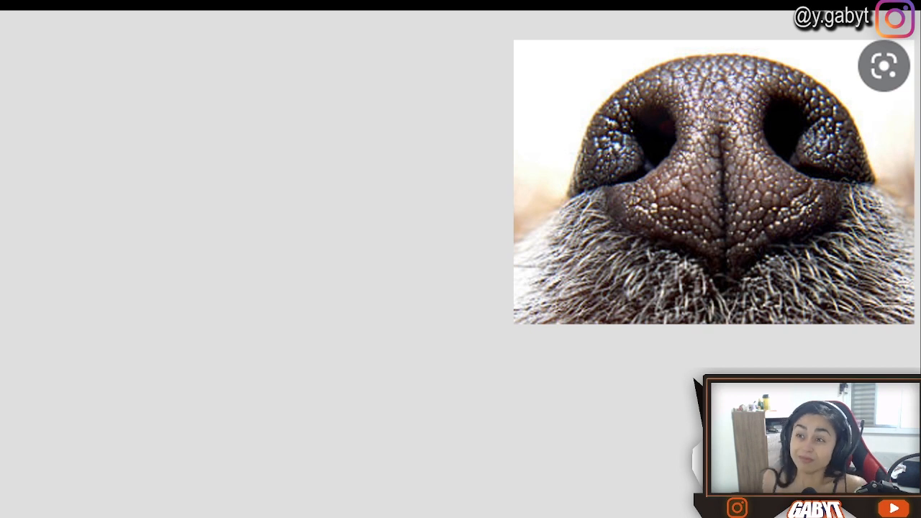
Step: Sketch a simplified inverted-triangle nose beside the photo, with a slightly curved upper edge, narrow nostrils and a vertical centre line
{"action": "left_click_drag", "start_coordinate": [159, 125], "coordinate": [180, 128]}
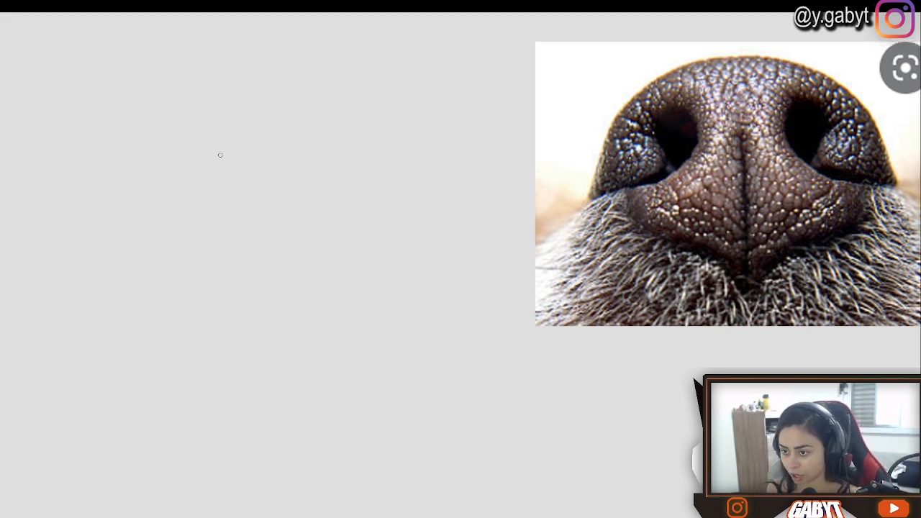
{"action": "mouse_move", "coordinate": [115, 154]}
{"action": "left_mouse_down"}
{"action": "mouse_move", "coordinate": [149, 136]}
{"action": "mouse_move", "coordinate": [253, 137]}
{"action": "left_mouse_up"}
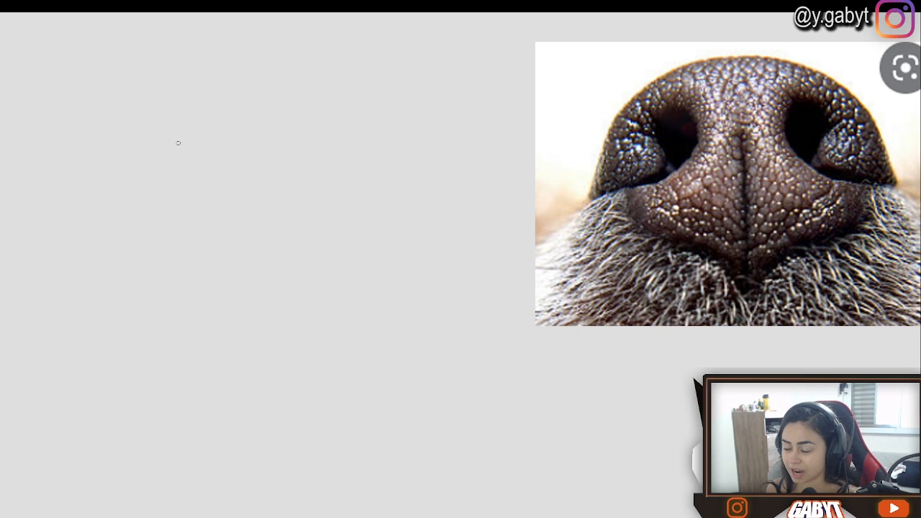
{"action": "left_click_drag", "start_coordinate": [98, 142], "coordinate": [251, 141]}
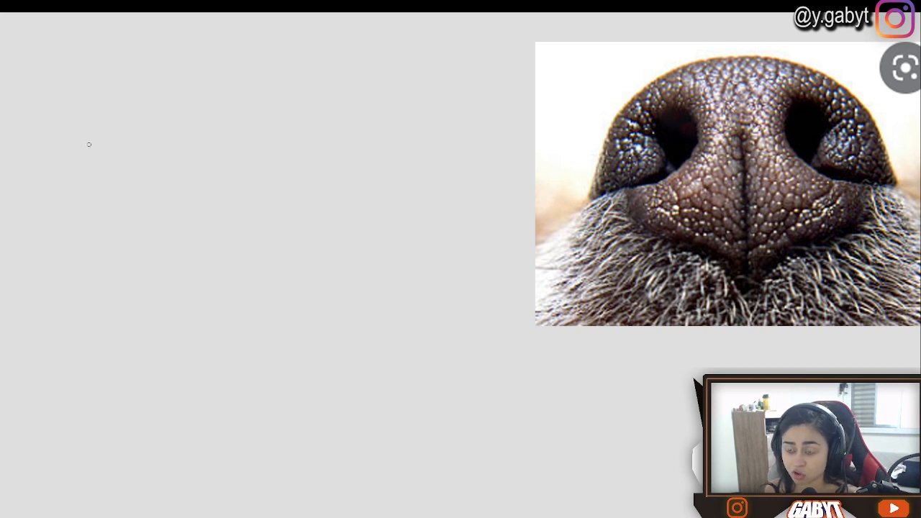
{"action": "mouse_move", "coordinate": [89, 144]}
{"action": "left_mouse_down"}
{"action": "mouse_move", "coordinate": [126, 131]}
{"action": "mouse_move", "coordinate": [254, 136]}
{"action": "left_mouse_up"}
{"action": "mouse_move", "coordinate": [93, 140]}
{"action": "left_mouse_down"}
{"action": "mouse_move", "coordinate": [252, 128]}
{"action": "mouse_move", "coordinate": [273, 133]}
{"action": "mouse_move", "coordinate": [275, 145]}
{"action": "mouse_move", "coordinate": [274, 138]}
{"action": "mouse_move", "coordinate": [187, 236]}
{"action": "mouse_move", "coordinate": [91, 152]}
{"action": "left_mouse_up"}
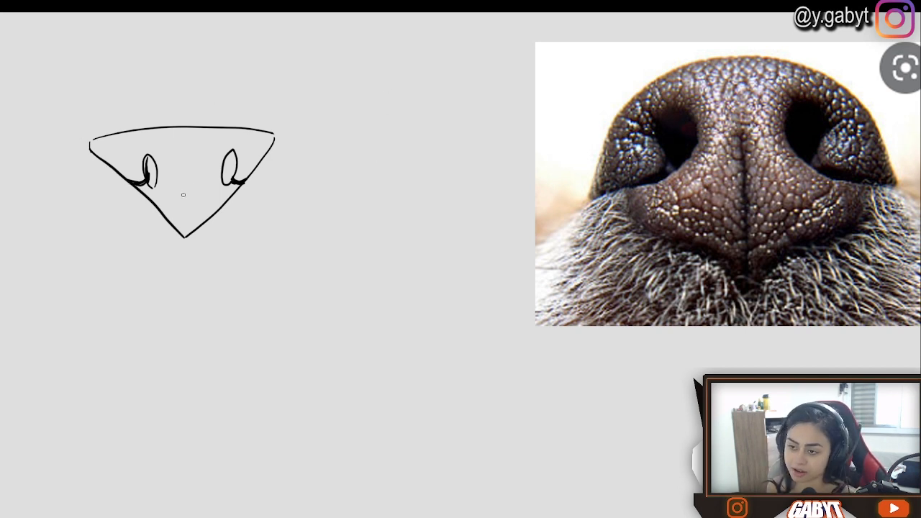
{"action": "left_click_drag", "start_coordinate": [186, 224], "coordinate": [185, 236]}
{"action": "key", "text": "ctrl+z"}
{"action": "left_click_drag", "start_coordinate": [188, 163], "coordinate": [186, 234]}
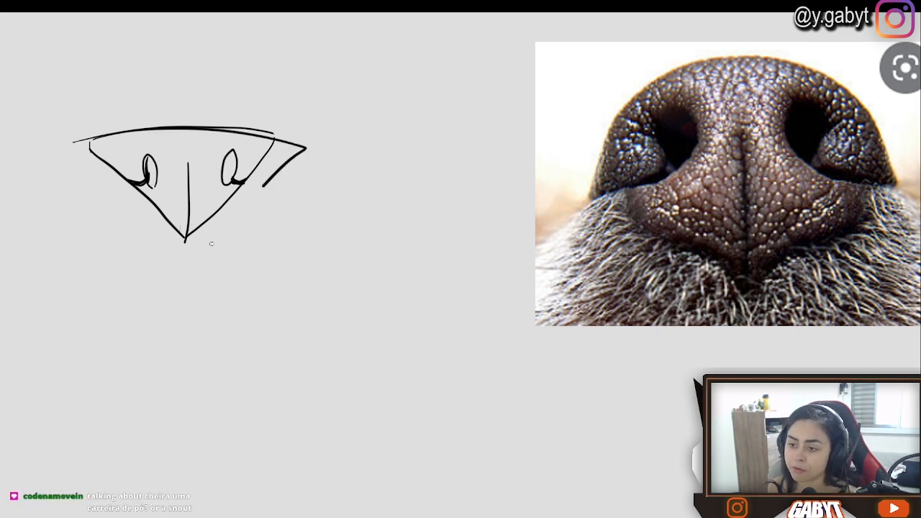
{"action": "mouse_move", "coordinate": [171, 209]}
{"action": "left_mouse_down"}
{"action": "mouse_move", "coordinate": [291, 203]}
{"action": "mouse_move", "coordinate": [276, 228]}
{"action": "left_mouse_up"}
{"action": "left_click_drag", "start_coordinate": [426, 140], "coordinate": [380, 251]}
{"action": "left_click_drag", "start_coordinate": [381, 251], "coordinate": [430, 144]}
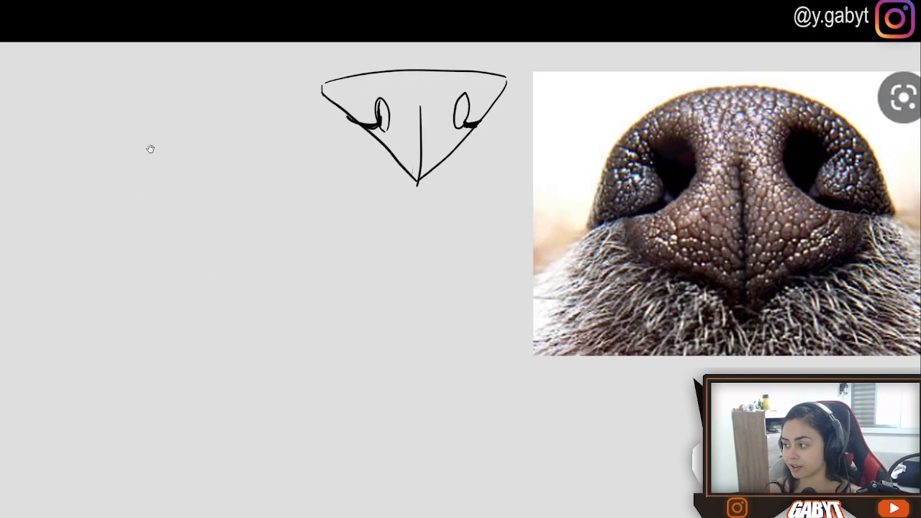
{"action": "left_click_drag", "start_coordinate": [150, 149], "coordinate": [136, 134]}
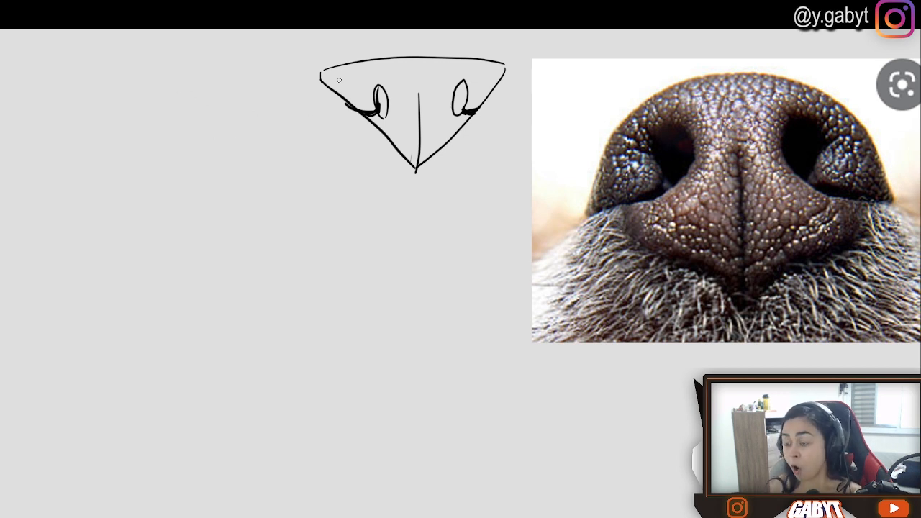
{"action": "mouse_move", "coordinate": [201, 110]}
{"action": "left_mouse_down"}
{"action": "mouse_move", "coordinate": [251, 201]}
{"action": "mouse_move", "coordinate": [190, 100]}
{"action": "left_mouse_up"}
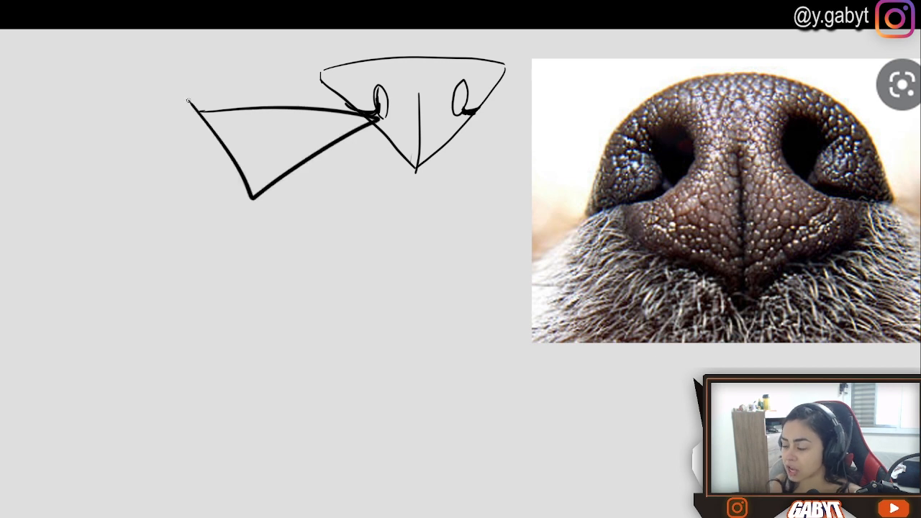
{"action": "key", "text": "ctrl+z"}
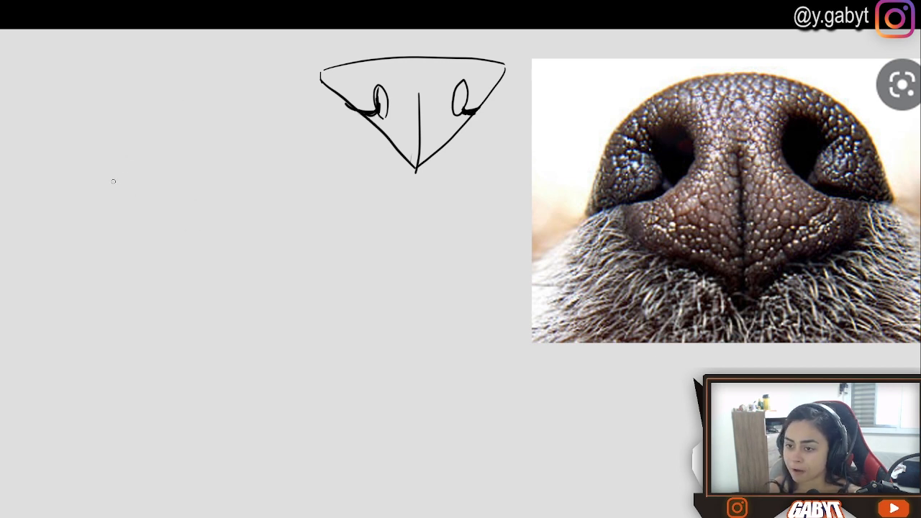
Step: Draw the domed upper contour of a more realistic nose left of the triangular sketch, curling inward at both lower ends
{"action": "mouse_move", "coordinate": [111, 191]}
{"action": "left_mouse_down"}
{"action": "mouse_move", "coordinate": [168, 129]}
{"action": "mouse_move", "coordinate": [225, 127]}
{"action": "mouse_move", "coordinate": [267, 142]}
{"action": "mouse_move", "coordinate": [287, 167]}
{"action": "left_mouse_up"}
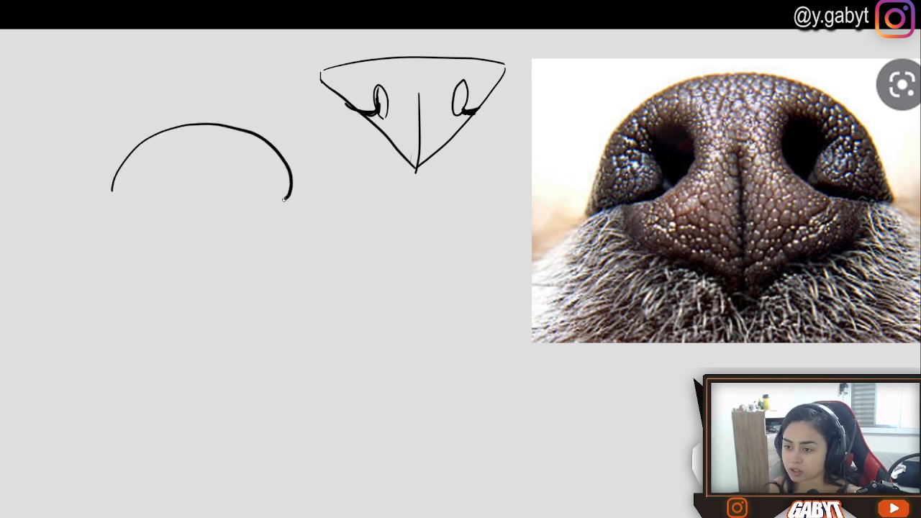
{"action": "key", "text": "ctrl+z"}
{"action": "left_click_drag", "start_coordinate": [106, 183], "coordinate": [304, 192]}
{"action": "key", "text": "ctrl+z"}
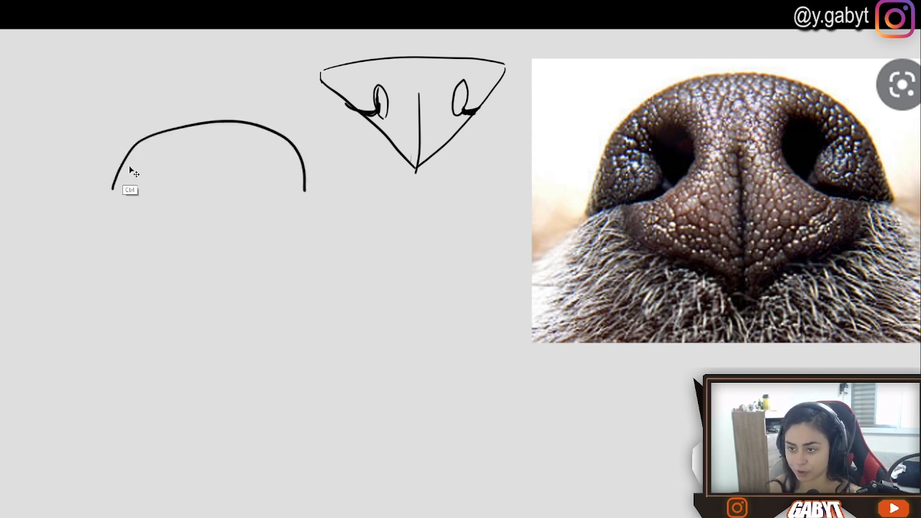
{"action": "key", "text": "ctrl+z"}
{"action": "mouse_move", "coordinate": [113, 188]}
{"action": "left_mouse_down"}
{"action": "mouse_move", "coordinate": [180, 118]}
{"action": "mouse_move", "coordinate": [239, 118]}
{"action": "mouse_move", "coordinate": [283, 147]}
{"action": "mouse_move", "coordinate": [297, 184]}
{"action": "left_mouse_up"}
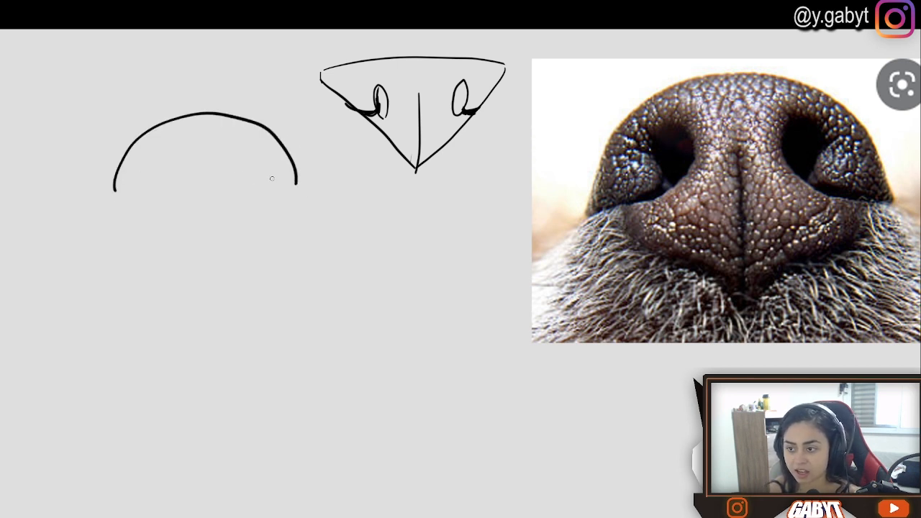
{"action": "key", "text": "ctrl+z"}
{"action": "mouse_move", "coordinate": [117, 188]}
{"action": "left_mouse_down"}
{"action": "mouse_move", "coordinate": [118, 166]}
{"action": "mouse_move", "coordinate": [154, 125]}
{"action": "mouse_move", "coordinate": [203, 115]}
{"action": "mouse_move", "coordinate": [255, 121]}
{"action": "mouse_move", "coordinate": [286, 143]}
{"action": "mouse_move", "coordinate": [297, 171]}
{"action": "left_mouse_up"}
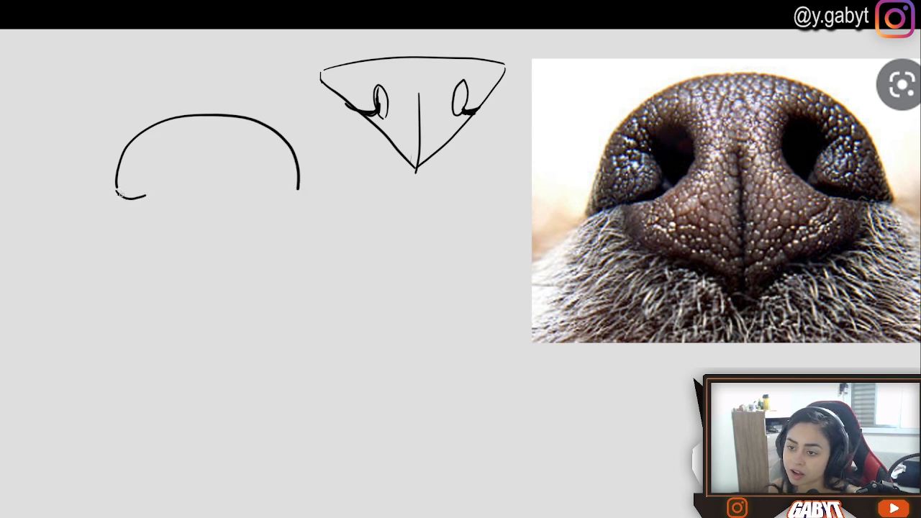
{"action": "left_click_drag", "start_coordinate": [295, 188], "coordinate": [268, 195]}
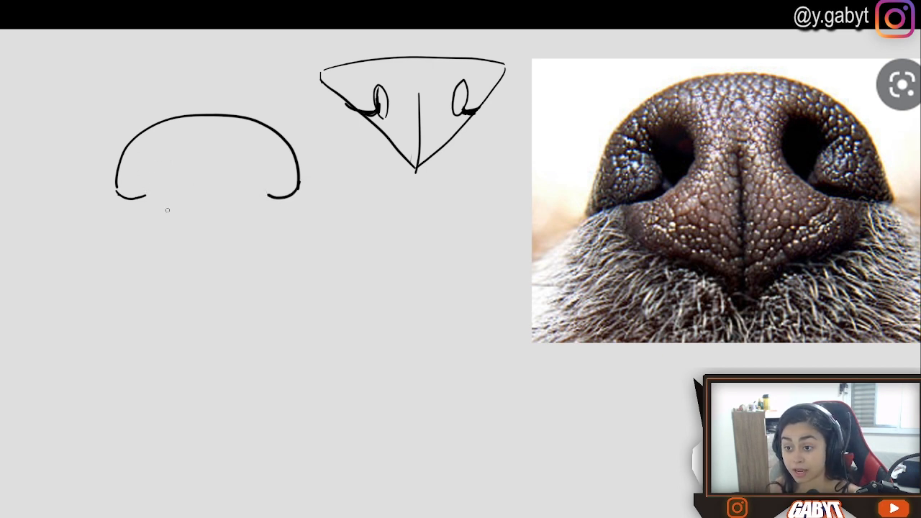
Step: Draw two upright oval nostrils inside the dome and erase the lower outer edge of the left one
{"action": "mouse_move", "coordinate": [167, 212]}
{"action": "left_mouse_down"}
{"action": "mouse_move", "coordinate": [164, 158]}
{"action": "mouse_move", "coordinate": [149, 204]}
{"action": "left_mouse_up"}
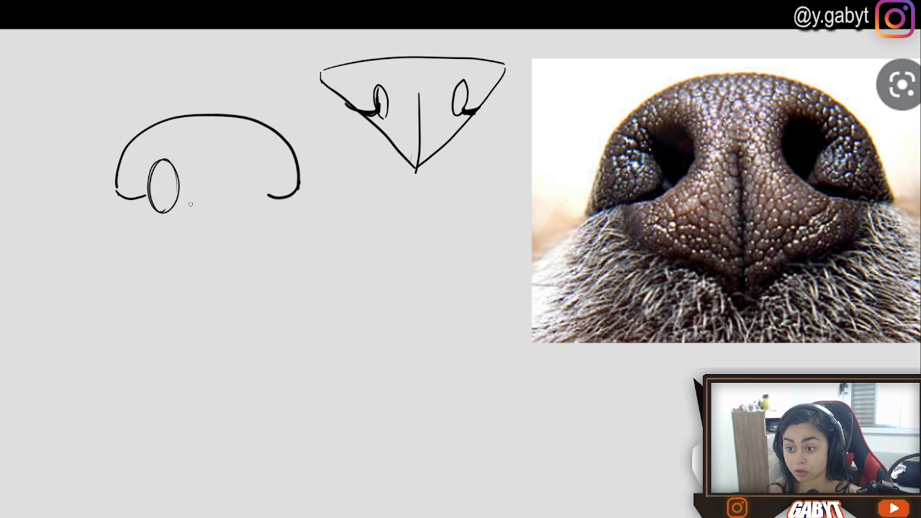
{"action": "mouse_move", "coordinate": [269, 182]}
{"action": "left_mouse_down"}
{"action": "mouse_move", "coordinate": [257, 214]}
{"action": "mouse_move", "coordinate": [249, 208]}
{"action": "mouse_move", "coordinate": [270, 198]}
{"action": "mouse_move", "coordinate": [245, 166]}
{"action": "mouse_move", "coordinate": [254, 155]}
{"action": "mouse_move", "coordinate": [251, 208]}
{"action": "mouse_move", "coordinate": [273, 210]}
{"action": "mouse_move", "coordinate": [271, 227]}
{"action": "left_mouse_up"}
{"action": "key", "text": "ctrl+z"}
{"action": "key", "text": "e"}
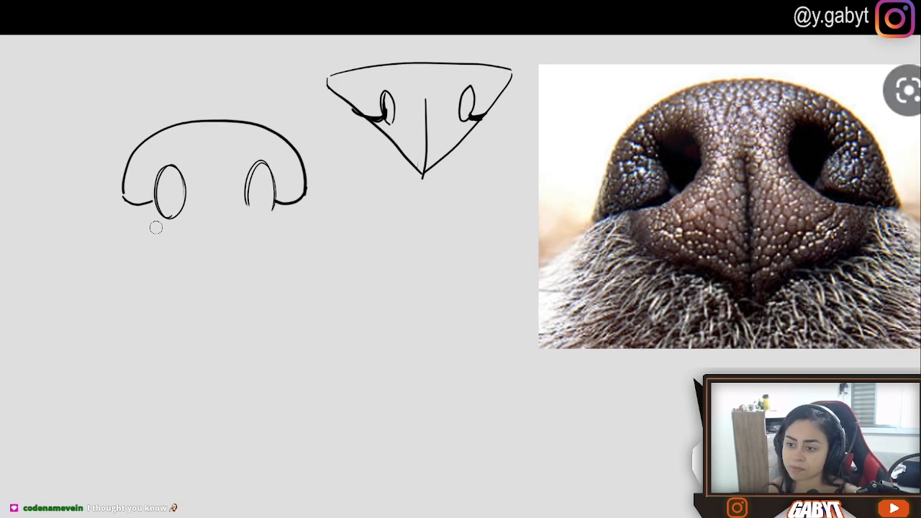
{"action": "left_click_drag", "start_coordinate": [154, 226], "coordinate": [160, 207]}
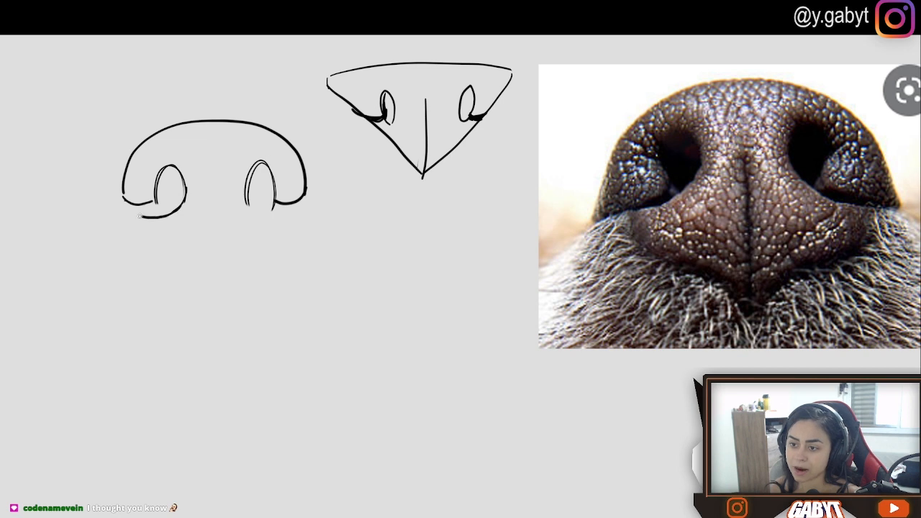
Step: Complete the nose with a rounded lower contour ending in a point, a vertical centre line and black-filled nostrils with side slits
{"action": "mouse_move", "coordinate": [160, 221]}
{"action": "left_mouse_down"}
{"action": "mouse_move", "coordinate": [144, 207]}
{"action": "mouse_move", "coordinate": [153, 248]}
{"action": "left_mouse_up"}
{"action": "mouse_move", "coordinate": [247, 201]}
{"action": "left_mouse_down"}
{"action": "mouse_move", "coordinate": [296, 210]}
{"action": "mouse_move", "coordinate": [232, 268]}
{"action": "left_mouse_up"}
{"action": "mouse_move", "coordinate": [139, 214]}
{"action": "left_mouse_down"}
{"action": "mouse_move", "coordinate": [144, 232]}
{"action": "mouse_move", "coordinate": [207, 273]}
{"action": "mouse_move", "coordinate": [217, 264]}
{"action": "mouse_move", "coordinate": [222, 271]}
{"action": "mouse_move", "coordinate": [211, 176]}
{"action": "mouse_move", "coordinate": [277, 212]}
{"action": "mouse_move", "coordinate": [167, 195]}
{"action": "mouse_move", "coordinate": [172, 189]}
{"action": "mouse_move", "coordinate": [161, 209]}
{"action": "left_mouse_up"}
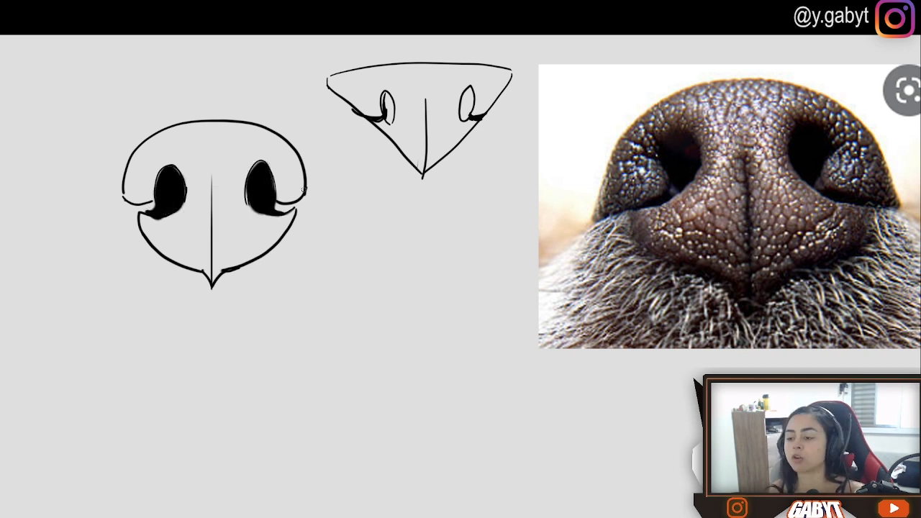
{"action": "left_click_drag", "start_coordinate": [278, 211], "coordinate": [307, 202]}
{"action": "left_click_drag", "start_coordinate": [152, 215], "coordinate": [134, 210]}
{"action": "mouse_move", "coordinate": [273, 178]}
{"action": "left_mouse_down"}
{"action": "mouse_move", "coordinate": [329, 193]}
{"action": "mouse_move", "coordinate": [257, 180]}
{"action": "left_mouse_up"}
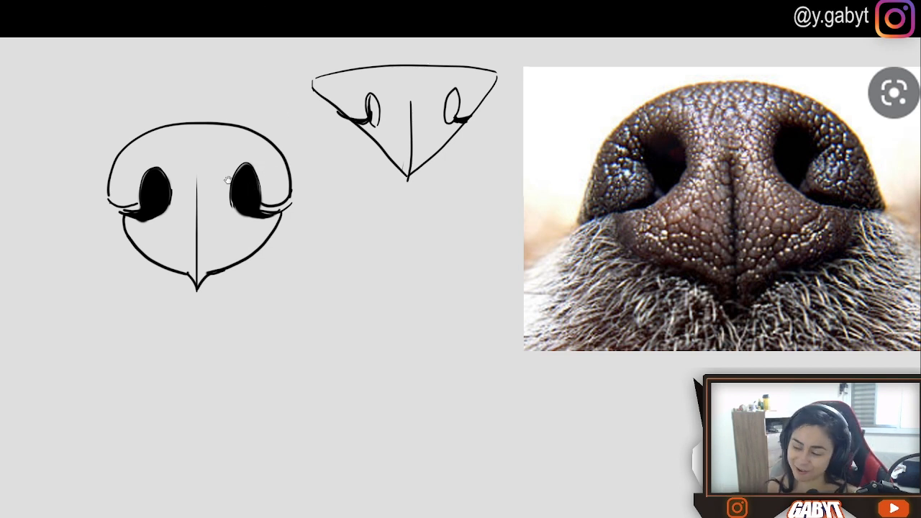
Step: Add small bump marks along the nose's upper sides and a thin dipping line under its upper contour
{"action": "mouse_move", "coordinate": [228, 180]}
{"action": "left_mouse_down"}
{"action": "mouse_move", "coordinate": [248, 158]}
{"action": "mouse_move", "coordinate": [268, 164]}
{"action": "mouse_move", "coordinate": [239, 163]}
{"action": "mouse_move", "coordinate": [261, 170]}
{"action": "left_mouse_up"}
{"action": "left_click_drag", "start_coordinate": [350, 149], "coordinate": [314, 143]}
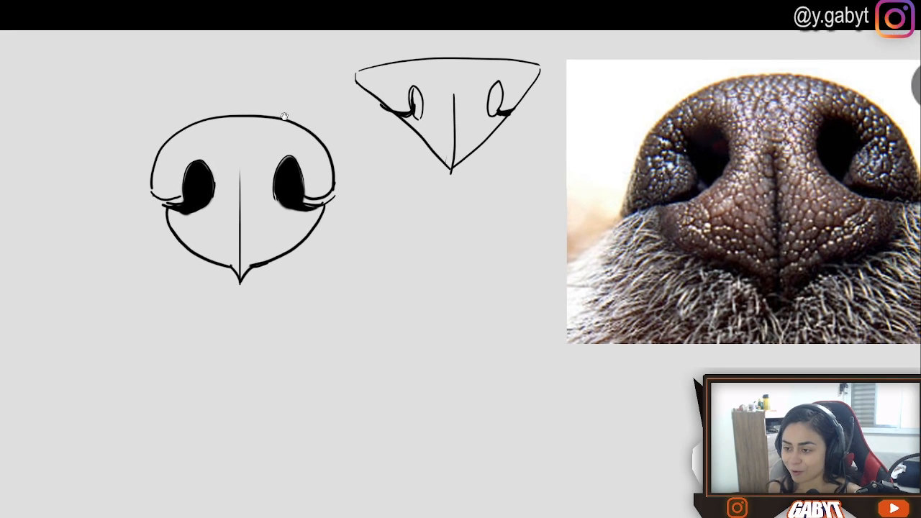
{"action": "left_click_drag", "start_coordinate": [246, 146], "coordinate": [276, 150]}
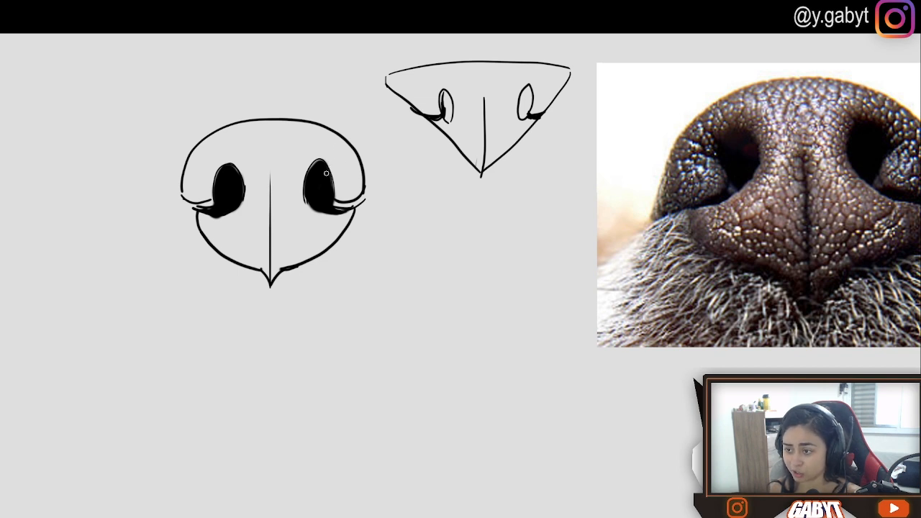
{"action": "left_click_drag", "start_coordinate": [338, 152], "coordinate": [344, 157]}
{"action": "left_click_drag", "start_coordinate": [349, 164], "coordinate": [349, 172]}
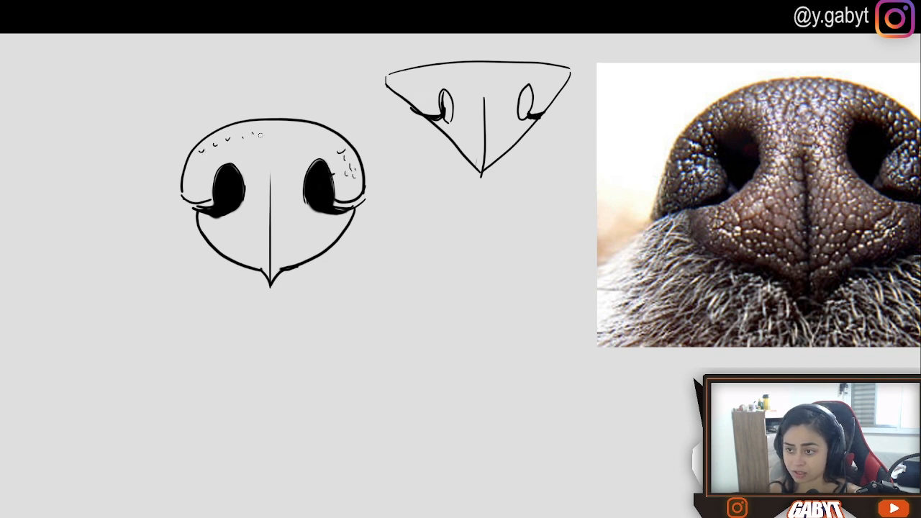
{"action": "key", "text": "ctrl+z"}
{"action": "left_click_drag", "start_coordinate": [226, 136], "coordinate": [308, 133]}
{"action": "key", "text": "ctrl+z"}
{"action": "left_click_drag", "start_coordinate": [229, 135], "coordinate": [308, 134]}
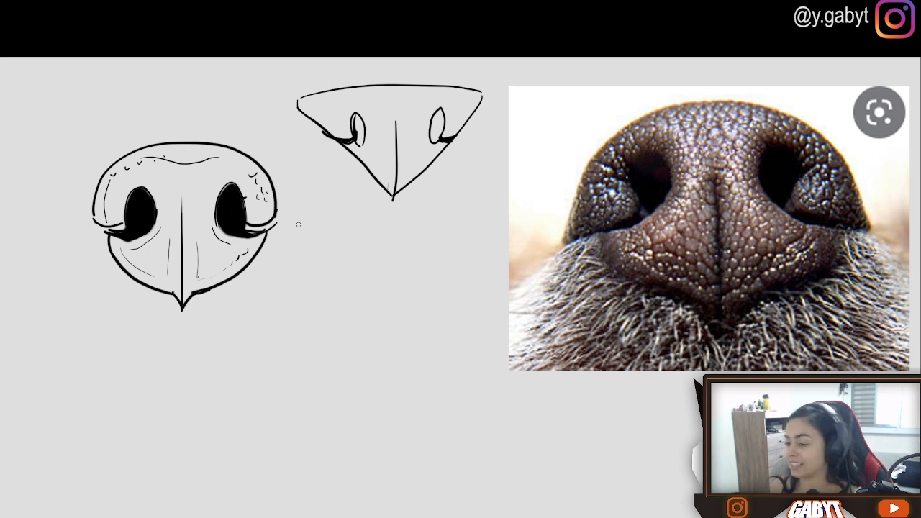
Step: Shade the nose's outer edges with short diagonal hatching on both the upper dome and the lower lobe
{"action": "left_click_drag", "start_coordinate": [198, 237], "coordinate": [286, 243]}
{"action": "mouse_move", "coordinate": [355, 240]}
{"action": "left_mouse_down"}
{"action": "mouse_move", "coordinate": [335, 248]}
{"action": "mouse_move", "coordinate": [336, 261]}
{"action": "left_mouse_up"}
{"action": "left_click_drag", "start_coordinate": [342, 261], "coordinate": [332, 272]}
{"action": "left_click_drag", "start_coordinate": [365, 208], "coordinate": [354, 228]}
{"action": "left_click_drag", "start_coordinate": [362, 189], "coordinate": [353, 209]}
{"action": "left_click_drag", "start_coordinate": [353, 174], "coordinate": [346, 190]}
{"action": "left_click_drag", "start_coordinate": [223, 286], "coordinate": [209, 264]}
{"action": "left_click_drag", "start_coordinate": [213, 268], "coordinate": [198, 249]}
{"action": "left_click_drag", "start_coordinate": [193, 223], "coordinate": [182, 230]}
{"action": "left_click_drag", "start_coordinate": [183, 229], "coordinate": [198, 186]}
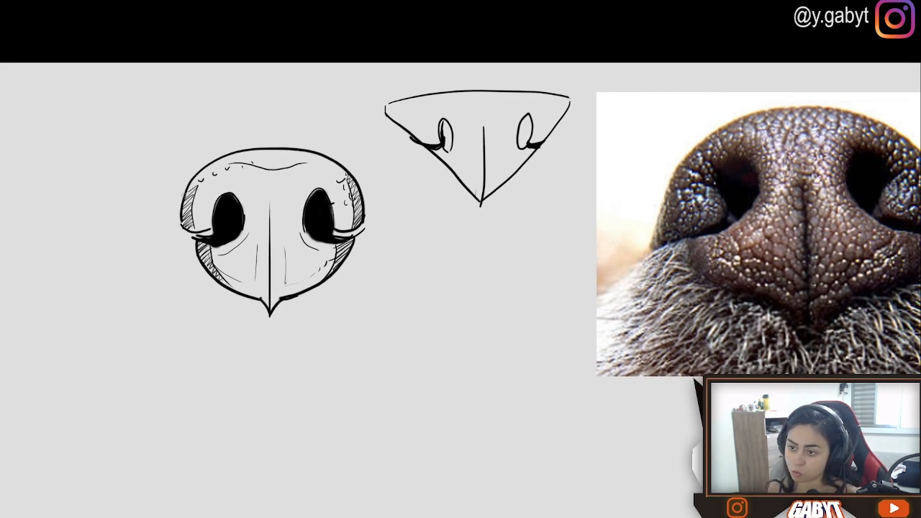
Step: Widen both nostrils toward the centre line with solid black strokes, making them rounder
{"action": "left_click_drag", "start_coordinate": [271, 308], "coordinate": [217, 313]}
{"action": "left_click_drag", "start_coordinate": [265, 200], "coordinate": [249, 237]}
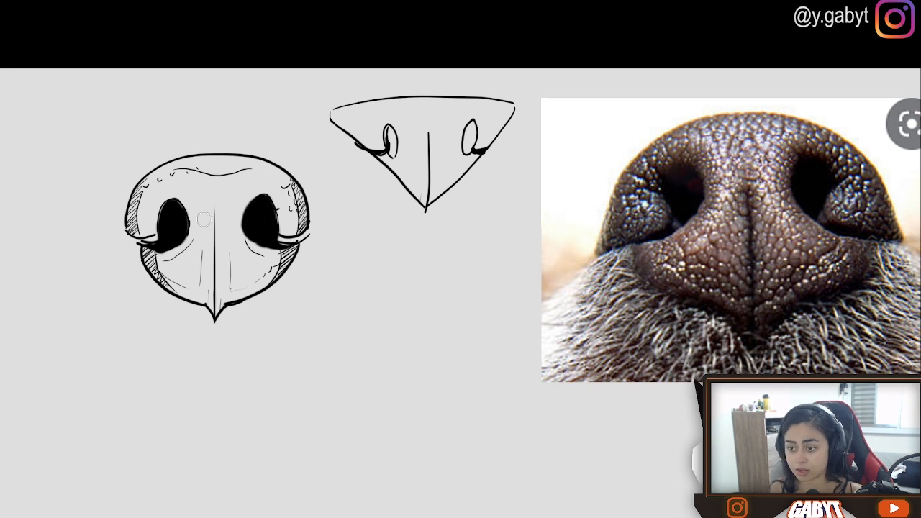
{"action": "left_click_drag", "start_coordinate": [175, 204], "coordinate": [178, 244]}
{"action": "mouse_move", "coordinate": [263, 201]}
{"action": "left_mouse_down"}
{"action": "mouse_move", "coordinate": [246, 237]}
{"action": "mouse_move", "coordinate": [260, 243]}
{"action": "left_mouse_up"}
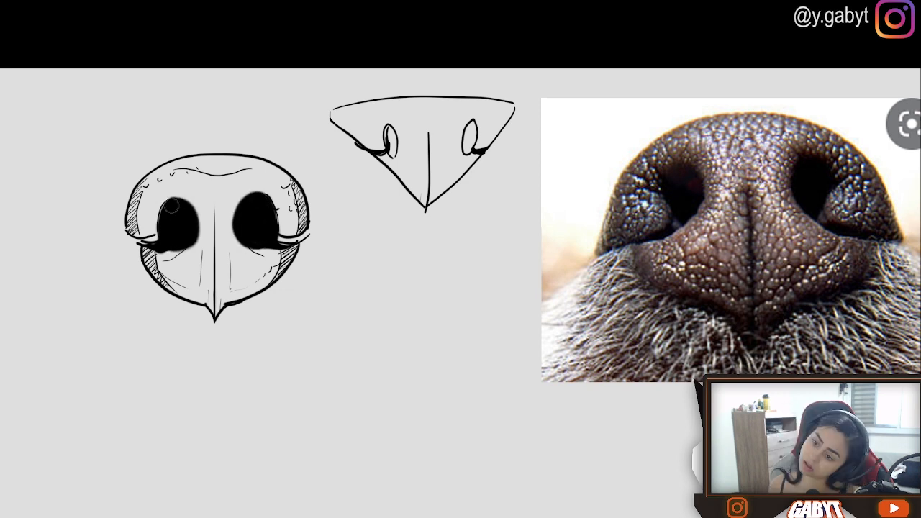
{"action": "left_click_drag", "start_coordinate": [172, 206], "coordinate": [195, 236]}
{"action": "mouse_move", "coordinate": [171, 205]}
{"action": "left_mouse_down"}
{"action": "mouse_move", "coordinate": [164, 222]}
{"action": "mouse_move", "coordinate": [240, 185]}
{"action": "left_mouse_up"}
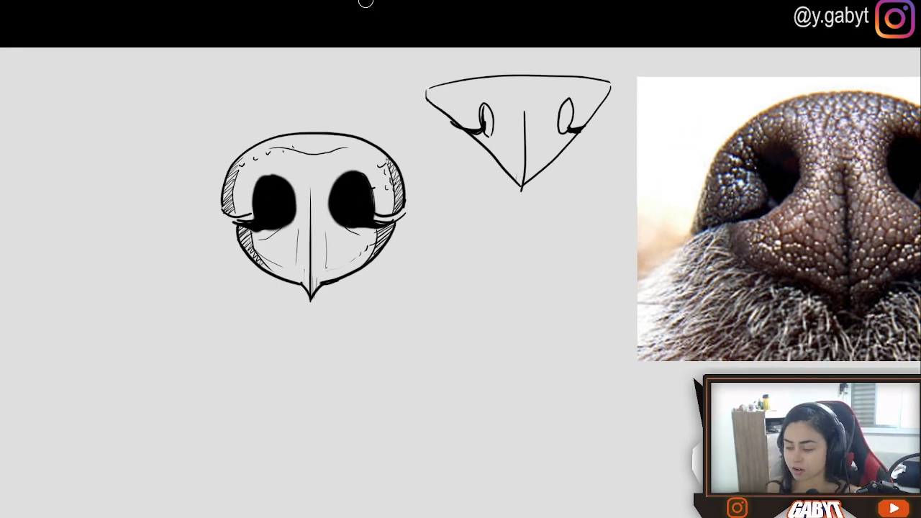
{"action": "left_click_drag", "start_coordinate": [267, 155], "coordinate": [269, 155]}
{"action": "left_click_drag", "start_coordinate": [290, 196], "coordinate": [347, 137]}
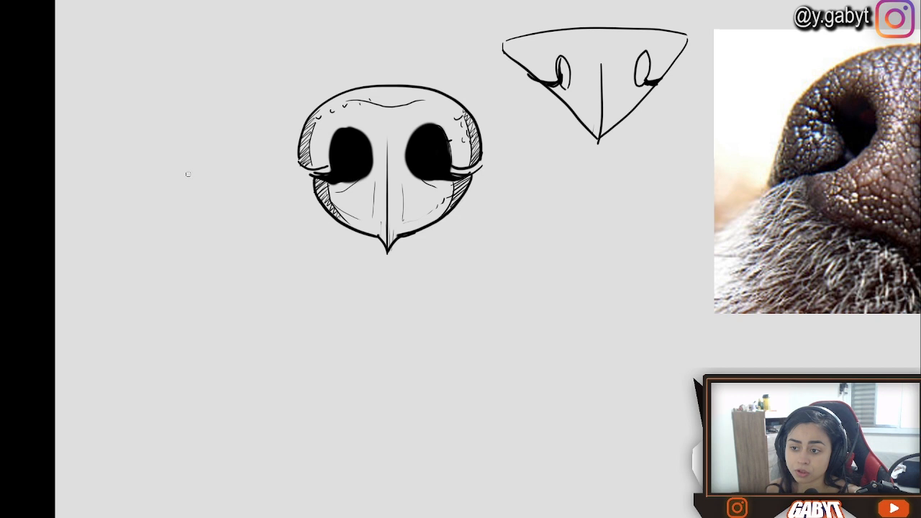
Step: Sketch a dog's muzzle in side profile beside the front-view nose, with top line, small nose, nostril and mouth line
{"action": "left_click_drag", "start_coordinate": [187, 173], "coordinate": [117, 208]}
{"action": "key", "text": "ctrl+z"}
{"action": "left_click_drag", "start_coordinate": [201, 174], "coordinate": [126, 207]}
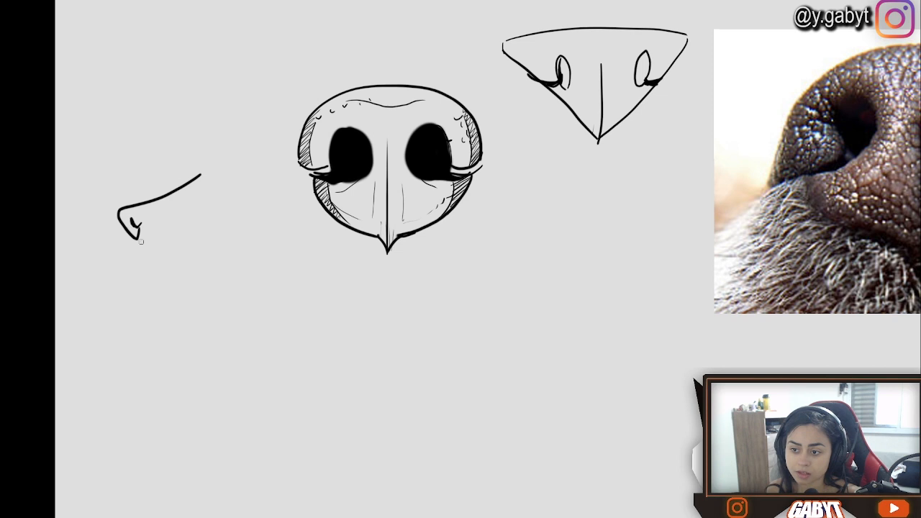
{"action": "left_click_drag", "start_coordinate": [157, 244], "coordinate": [230, 207]}
{"action": "left_click_drag", "start_coordinate": [151, 248], "coordinate": [248, 238]}
Step: Add the forehead, the eyes and the lower jaw line to the side-profile dog head
{"action": "mouse_move", "coordinate": [226, 173]}
{"action": "left_mouse_down"}
{"action": "mouse_move", "coordinate": [229, 153]}
{"action": "mouse_move", "coordinate": [194, 175]}
{"action": "mouse_move", "coordinate": [230, 111]}
{"action": "left_mouse_up"}
{"action": "mouse_move", "coordinate": [192, 155]}
{"action": "left_mouse_down"}
{"action": "mouse_move", "coordinate": [198, 175]}
{"action": "mouse_move", "coordinate": [185, 181]}
{"action": "left_mouse_up"}
{"action": "mouse_move", "coordinate": [186, 161]}
{"action": "left_mouse_down"}
{"action": "mouse_move", "coordinate": [204, 118]}
{"action": "mouse_move", "coordinate": [225, 117]}
{"action": "left_mouse_up"}
{"action": "mouse_move", "coordinate": [227, 258]}
{"action": "left_mouse_down"}
{"action": "mouse_move", "coordinate": [282, 312]}
{"action": "mouse_move", "coordinate": [260, 232]}
{"action": "left_mouse_up"}
{"action": "key", "text": "l"}
{"action": "left_click_drag", "start_coordinate": [183, 240], "coordinate": [189, 242]}
{"action": "left_click_drag", "start_coordinate": [218, 256], "coordinate": [230, 252]}
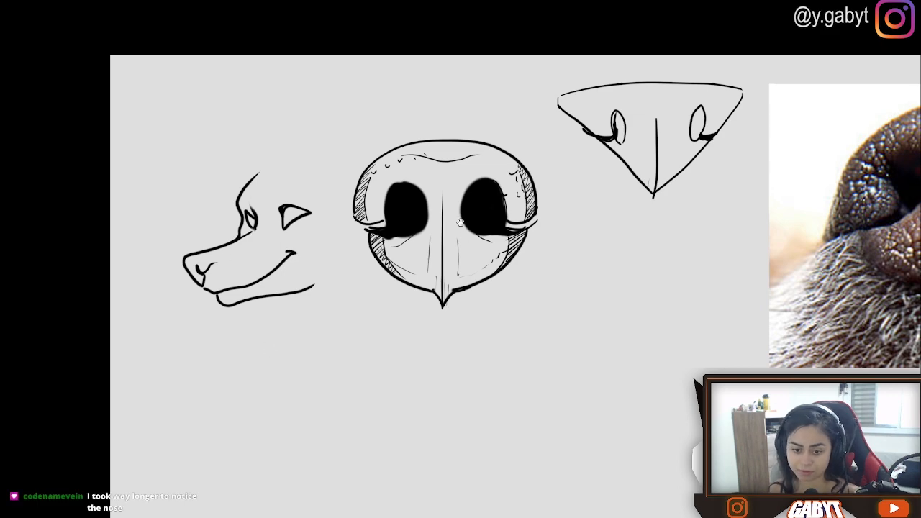
{"action": "mouse_move", "coordinate": [486, 229]}
{"action": "left_mouse_down"}
{"action": "mouse_move", "coordinate": [420, 234]}
{"action": "mouse_move", "coordinate": [518, 234]}
{"action": "mouse_move", "coordinate": [489, 225]}
{"action": "left_mouse_up"}
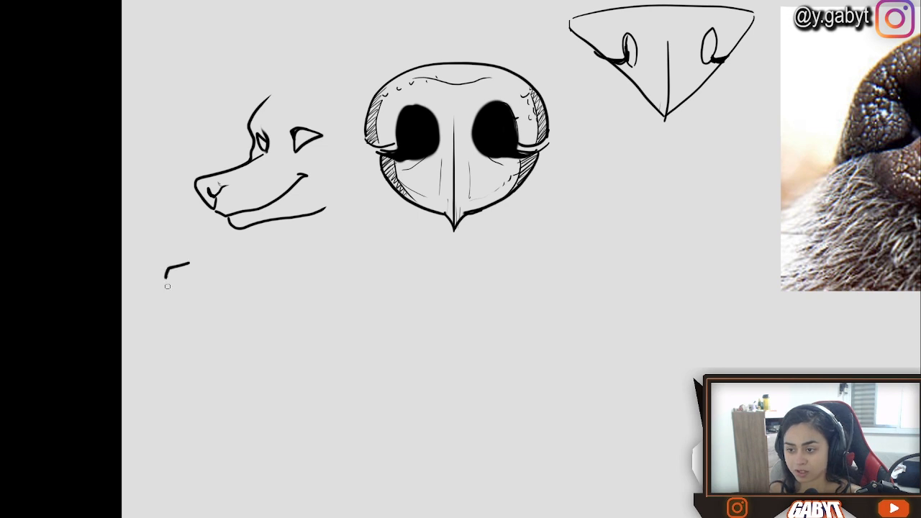
Step: Draw a triangular side-view nose with a curved nostril below the profile head, opening its rear edge where the nostril slit exits
{"action": "key", "text": "ctrl+z"}
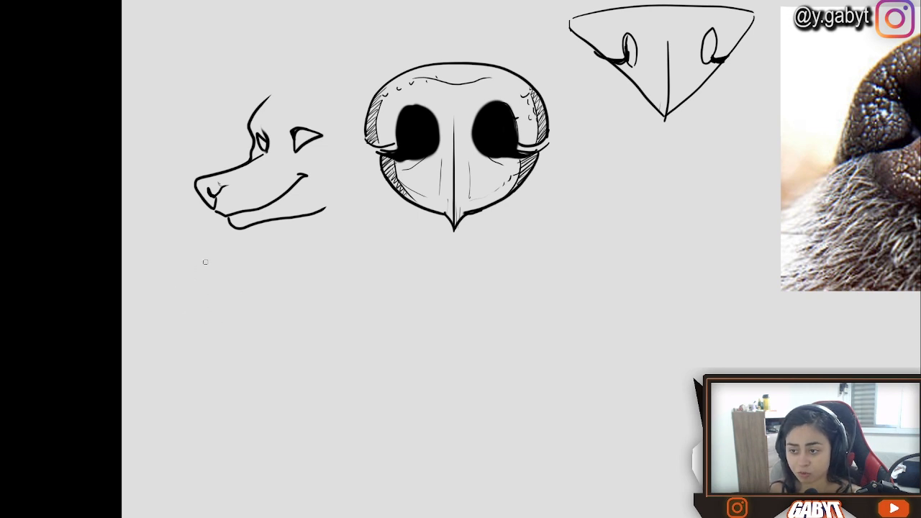
{"action": "key", "text": "ctrl+z"}
{"action": "left_click_drag", "start_coordinate": [211, 263], "coordinate": [165, 270]}
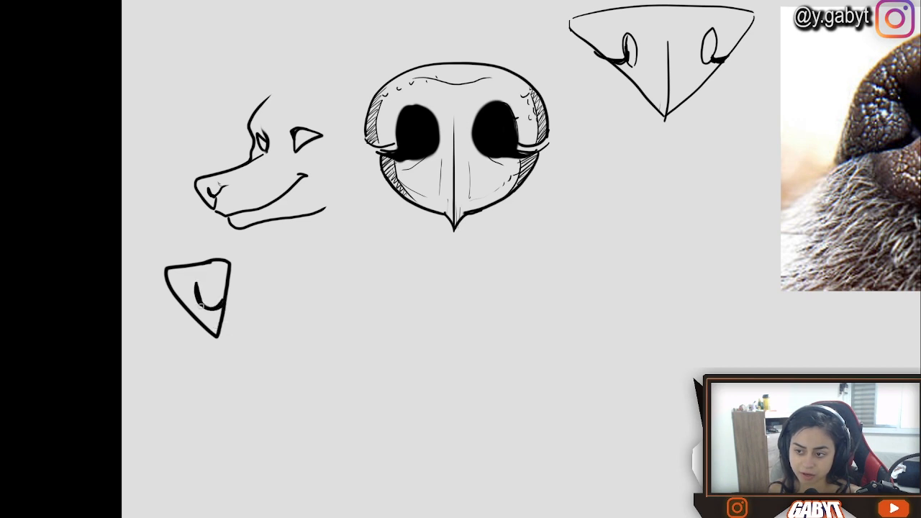
{"action": "mouse_move", "coordinate": [202, 303]}
{"action": "left_mouse_down"}
{"action": "mouse_move", "coordinate": [222, 314]}
{"action": "mouse_move", "coordinate": [223, 290]}
{"action": "left_mouse_up"}
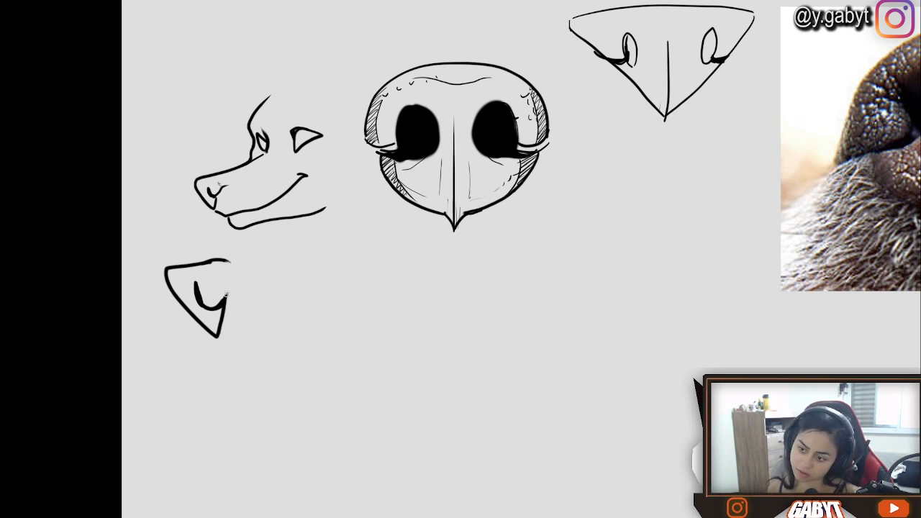
{"action": "left_click_drag", "start_coordinate": [226, 295], "coordinate": [238, 281]}
{"action": "left_click_drag", "start_coordinate": [403, 218], "coordinate": [333, 274]}
{"action": "left_click_drag", "start_coordinate": [280, 232], "coordinate": [285, 249]}
{"action": "left_click_drag", "start_coordinate": [180, 331], "coordinate": [162, 240]}
{"action": "key", "text": "ctrl+d"}
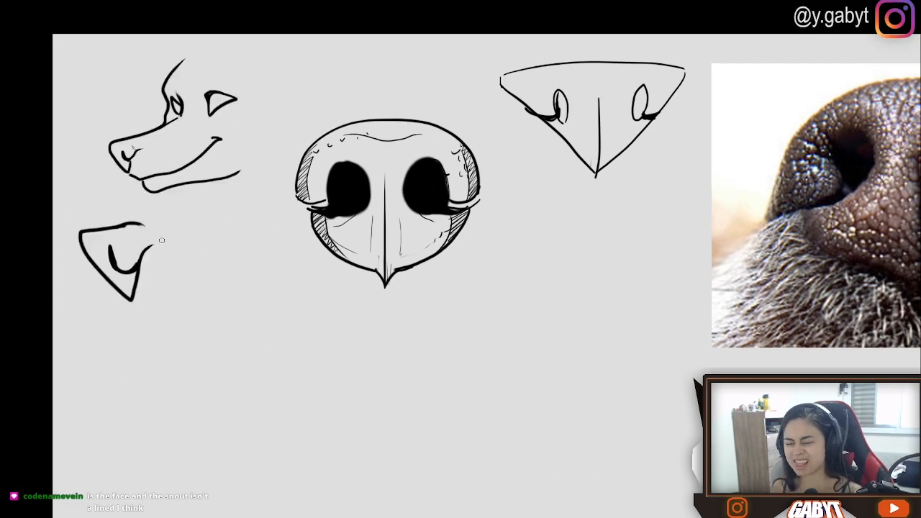
Step: Sketch two long parallel slanting lines below the front-view nose as the upper edges of a perspective box
{"action": "left_click_drag", "start_coordinate": [537, 197], "coordinate": [452, 165]}
{"action": "mouse_move", "coordinate": [274, 333]}
{"action": "left_mouse_down"}
{"action": "mouse_move", "coordinate": [343, 202]}
{"action": "mouse_move", "coordinate": [321, 201]}
{"action": "left_mouse_up"}
{"action": "left_click_drag", "start_coordinate": [245, 223], "coordinate": [169, 244]}
{"action": "key", "text": "ctrl+z"}
{"action": "mouse_move", "coordinate": [293, 179]}
{"action": "left_mouse_down"}
{"action": "mouse_move", "coordinate": [271, 202]}
{"action": "mouse_move", "coordinate": [285, 188]}
{"action": "left_mouse_up"}
{"action": "left_click_drag", "start_coordinate": [396, 189], "coordinate": [151, 249]}
{"action": "left_click_drag", "start_coordinate": [485, 213], "coordinate": [211, 289]}
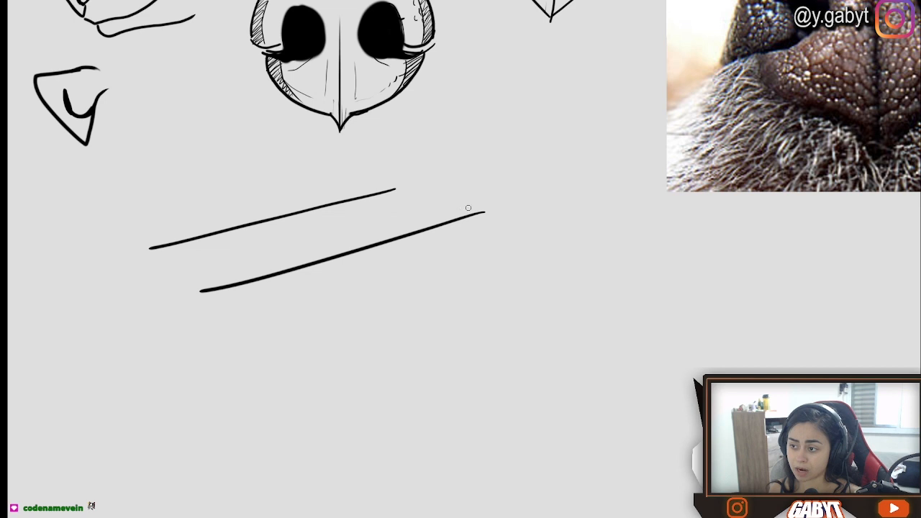
Step: Complete the perspective box with its front face, long side and rear edges
{"action": "mouse_move", "coordinate": [374, 187]}
{"action": "left_mouse_down"}
{"action": "mouse_move", "coordinate": [484, 207]}
{"action": "mouse_move", "coordinate": [481, 353]}
{"action": "left_mouse_up"}
{"action": "left_click_drag", "start_coordinate": [476, 344], "coordinate": [250, 392]}
{"action": "left_click_drag", "start_coordinate": [209, 290], "coordinate": [257, 278]}
{"action": "left_click_drag", "start_coordinate": [260, 278], "coordinate": [258, 389]}
{"action": "mouse_move", "coordinate": [256, 273]}
{"action": "left_mouse_down"}
{"action": "mouse_move", "coordinate": [149, 264]}
{"action": "mouse_move", "coordinate": [327, 205]}
{"action": "left_mouse_up"}
{"action": "mouse_move", "coordinate": [143, 257]}
{"action": "left_mouse_down"}
{"action": "mouse_move", "coordinate": [341, 198]}
{"action": "mouse_move", "coordinate": [147, 371]}
{"action": "left_mouse_up"}
{"action": "left_click_drag", "start_coordinate": [144, 387], "coordinate": [252, 392]}
{"action": "left_click_drag", "start_coordinate": [378, 238], "coordinate": [451, 204]}
Step: Sketch the near half of a three-quarter nose over the box, with a domed upper contour, slit nostril and rounded lower lobe
{"action": "right_click", "coordinate": [475, 205]}
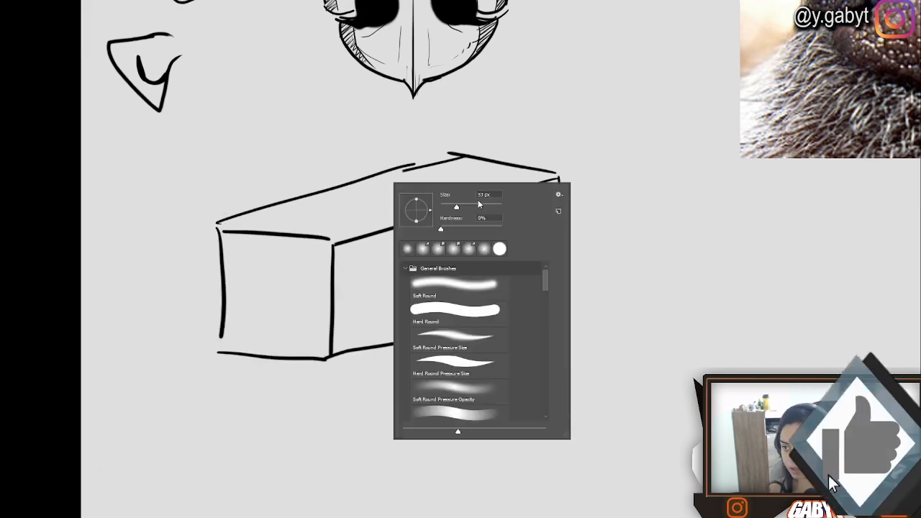
{"action": "key", "text": "Escape"}
{"action": "mouse_move", "coordinate": [303, 224]}
{"action": "left_mouse_down"}
{"action": "mouse_move", "coordinate": [361, 210]}
{"action": "mouse_move", "coordinate": [342, 218]}
{"action": "mouse_move", "coordinate": [434, 221]}
{"action": "mouse_move", "coordinate": [422, 282]}
{"action": "left_mouse_up"}
{"action": "key", "text": "ctrl+z"}
{"action": "mouse_move", "coordinate": [437, 222]}
{"action": "left_mouse_down"}
{"action": "mouse_move", "coordinate": [387, 285]}
{"action": "mouse_move", "coordinate": [399, 306]}
{"action": "mouse_move", "coordinate": [344, 349]}
{"action": "left_mouse_up"}
{"action": "key", "text": "ctrl+z"}
{"action": "mouse_move", "coordinate": [412, 282]}
{"action": "left_mouse_down"}
{"action": "mouse_move", "coordinate": [384, 314]}
{"action": "mouse_move", "coordinate": [340, 342]}
{"action": "left_mouse_up"}
{"action": "key", "text": "ctrl+z"}
{"action": "mouse_move", "coordinate": [410, 282]}
{"action": "left_mouse_down"}
{"action": "mouse_move", "coordinate": [369, 334]}
{"action": "mouse_move", "coordinate": [421, 268]}
{"action": "mouse_move", "coordinate": [347, 345]}
{"action": "mouse_move", "coordinate": [312, 329]}
{"action": "left_mouse_up"}
{"action": "key", "text": "ctrl+z"}
{"action": "mouse_move", "coordinate": [386, 285]}
{"action": "left_mouse_down"}
{"action": "mouse_move", "coordinate": [342, 286]}
{"action": "mouse_move", "coordinate": [365, 273]}
{"action": "mouse_move", "coordinate": [359, 286]}
{"action": "left_mouse_up"}
{"action": "key", "text": "ctrl+z"}
{"action": "key", "text": "ctrl+z"}
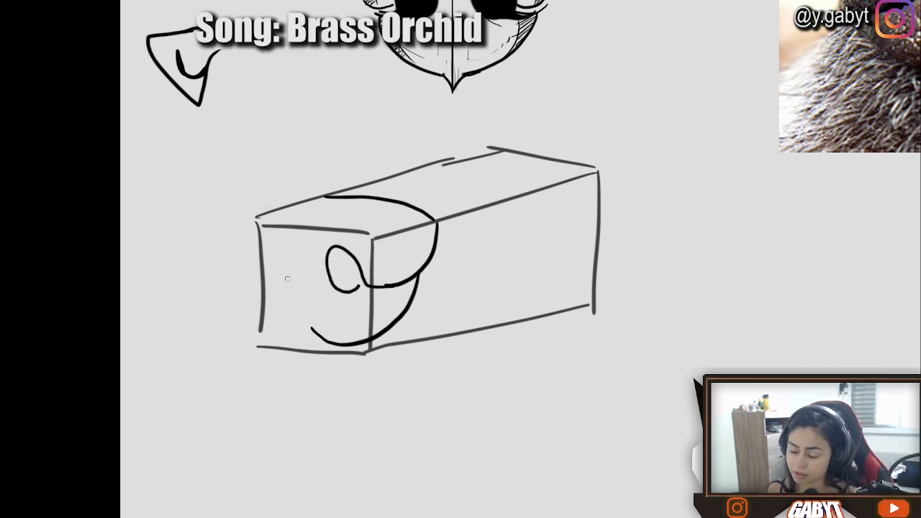
Step: Write the label "3/4" beside the box sketch, below the side-view nose
{"action": "left_click_drag", "start_coordinate": [175, 170], "coordinate": [180, 188]}
{"action": "left_click_drag", "start_coordinate": [213, 156], "coordinate": [187, 201]}
{"action": "mouse_move", "coordinate": [214, 161]}
{"action": "left_mouse_down"}
{"action": "mouse_move", "coordinate": [215, 185]}
{"action": "mouse_move", "coordinate": [223, 170]}
{"action": "left_mouse_up"}
{"action": "mouse_move", "coordinate": [363, 231]}
{"action": "left_mouse_down"}
{"action": "mouse_move", "coordinate": [327, 302]}
{"action": "mouse_move", "coordinate": [360, 353]}
{"action": "left_mouse_up"}
{"action": "left_click_drag", "start_coordinate": [449, 254], "coordinate": [368, 351]}
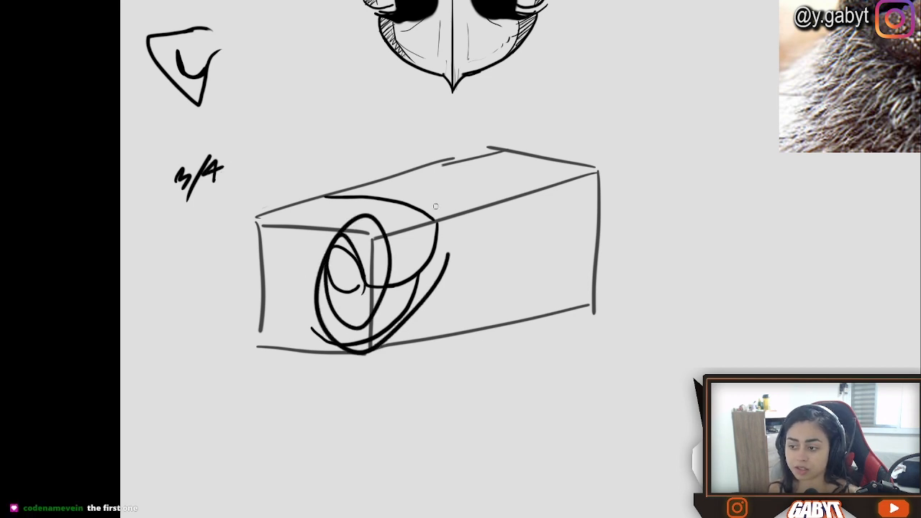
{"action": "left_click_drag", "start_coordinate": [435, 206], "coordinate": [470, 231]}
{"action": "key", "text": "ctrl+z"}
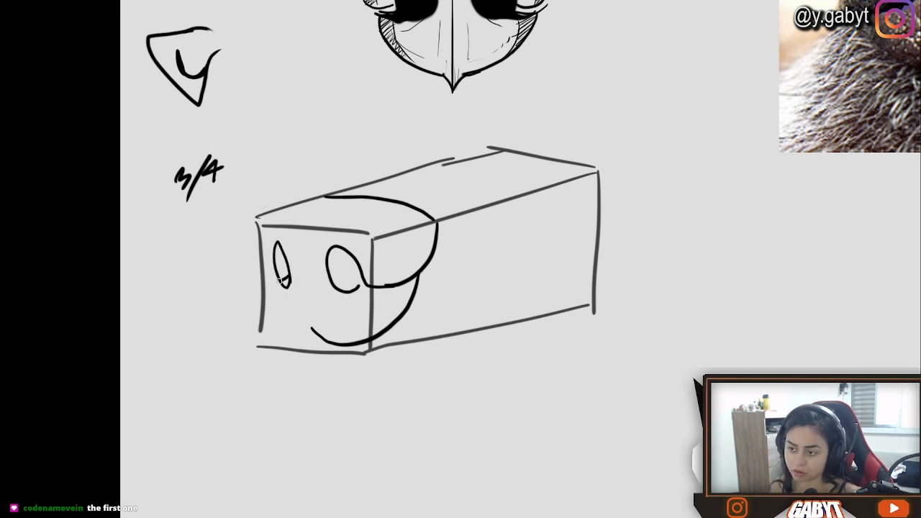
Step: Outline the far side of the three-quarter nose up to its bridge and erase the box lines crossing the nose
{"action": "mouse_move", "coordinate": [280, 282]}
{"action": "left_mouse_down"}
{"action": "mouse_move", "coordinate": [256, 224]}
{"action": "mouse_move", "coordinate": [321, 197]}
{"action": "left_mouse_up"}
{"action": "key", "text": "e"}
{"action": "mouse_move", "coordinate": [374, 238]}
{"action": "left_mouse_down"}
{"action": "mouse_move", "coordinate": [376, 267]}
{"action": "mouse_move", "coordinate": [390, 216]}
{"action": "mouse_move", "coordinate": [291, 230]}
{"action": "left_mouse_up"}
{"action": "key", "text": "bracketleft"}
{"action": "key", "text": "bracketleft"}
{"action": "key", "text": "bracketleft"}
{"action": "key", "text": "bracketleft"}
{"action": "key", "text": "bracketleft"}
{"action": "key", "text": "bracketleft"}
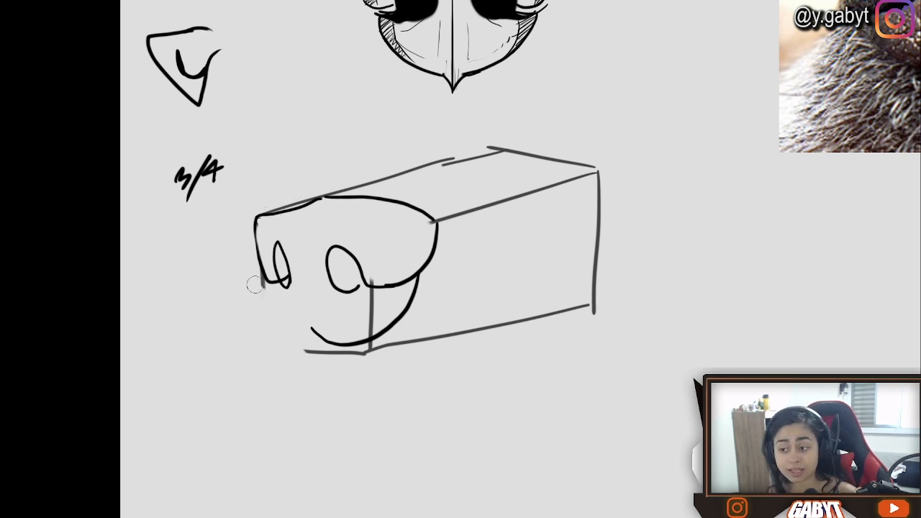
{"action": "mouse_move", "coordinate": [327, 367]}
{"action": "left_mouse_down"}
{"action": "mouse_move", "coordinate": [363, 351]}
{"action": "mouse_move", "coordinate": [374, 312]}
{"action": "left_mouse_up"}
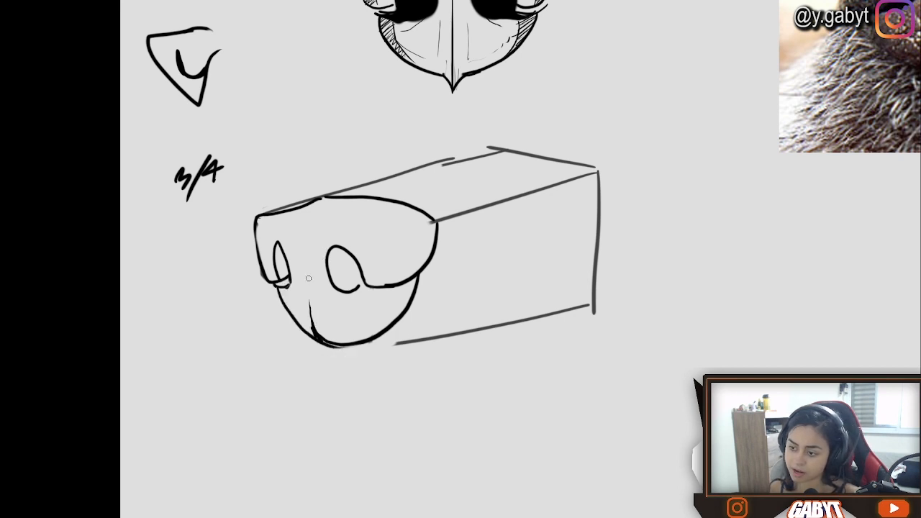
Step: Fill both nostrils of the three-quarter nose black and draw a wavy line under its upper contour
{"action": "left_click_drag", "start_coordinate": [359, 278], "coordinate": [351, 271]}
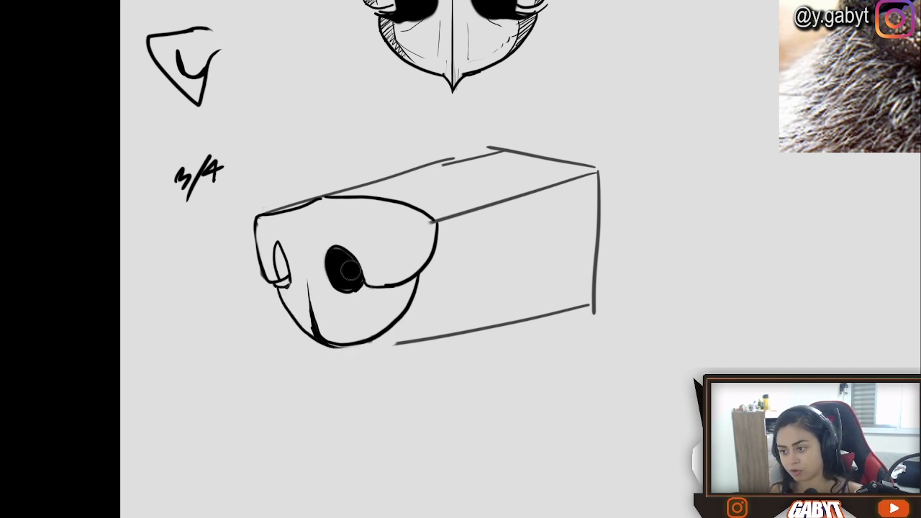
{"action": "key", "text": "ctrl+z"}
{"action": "mouse_move", "coordinate": [292, 223]}
{"action": "left_mouse_down"}
{"action": "mouse_move", "coordinate": [367, 234]}
{"action": "mouse_move", "coordinate": [260, 219]}
{"action": "left_mouse_up"}
{"action": "key", "text": "ctrl+z"}
{"action": "left_click_drag", "start_coordinate": [425, 240], "coordinate": [288, 224]}
{"action": "key", "text": "ctrl+z"}
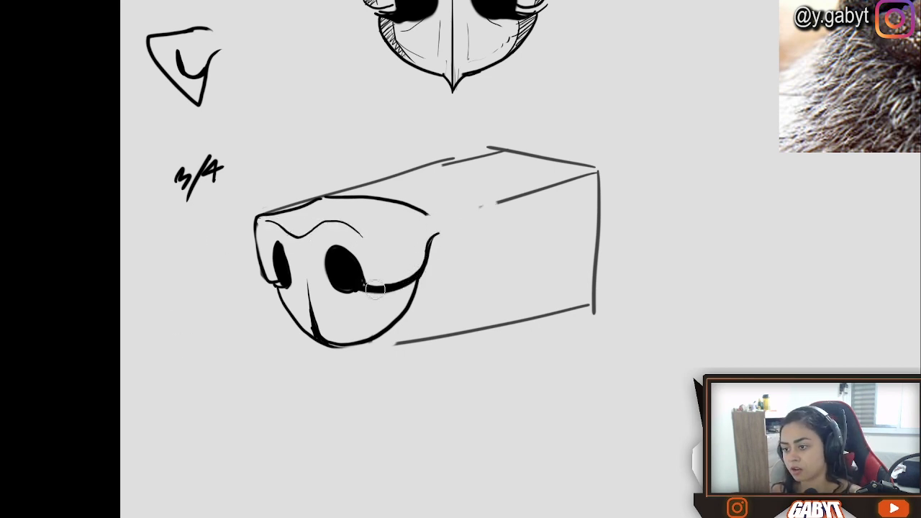
Step: Clear the box's remaining side lines, add short fur strokes behind the nose and extend its centre line down into the mouth line
{"action": "mouse_move", "coordinate": [340, 301]}
{"action": "left_mouse_down"}
{"action": "mouse_move", "coordinate": [566, 311]}
{"action": "mouse_move", "coordinate": [604, 172]}
{"action": "mouse_move", "coordinate": [503, 136]}
{"action": "mouse_move", "coordinate": [460, 222]}
{"action": "left_mouse_up"}
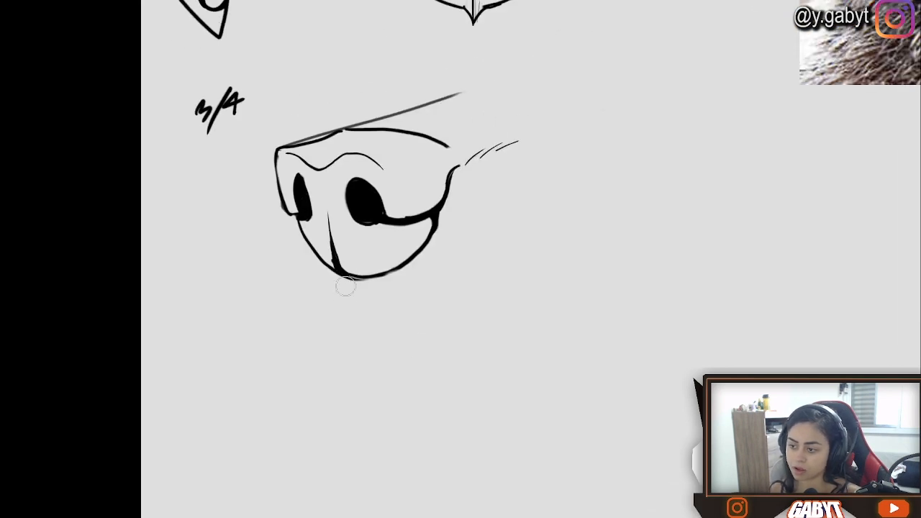
{"action": "left_click_drag", "start_coordinate": [336, 272], "coordinate": [388, 314]}
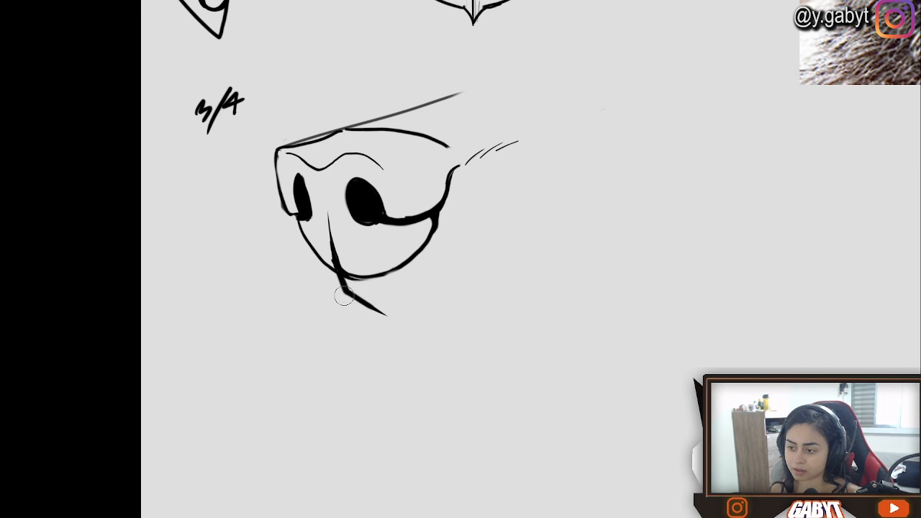
{"action": "left_click_drag", "start_coordinate": [366, 247], "coordinate": [365, 302]}
Step: Redraw the forehead of the side-profile dog head and add upright ear and fur strokes on top of it
{"action": "mouse_move", "coordinate": [538, 100]}
{"action": "left_mouse_down"}
{"action": "mouse_move", "coordinate": [464, 287]}
{"action": "mouse_move", "coordinate": [488, 321]}
{"action": "left_mouse_up"}
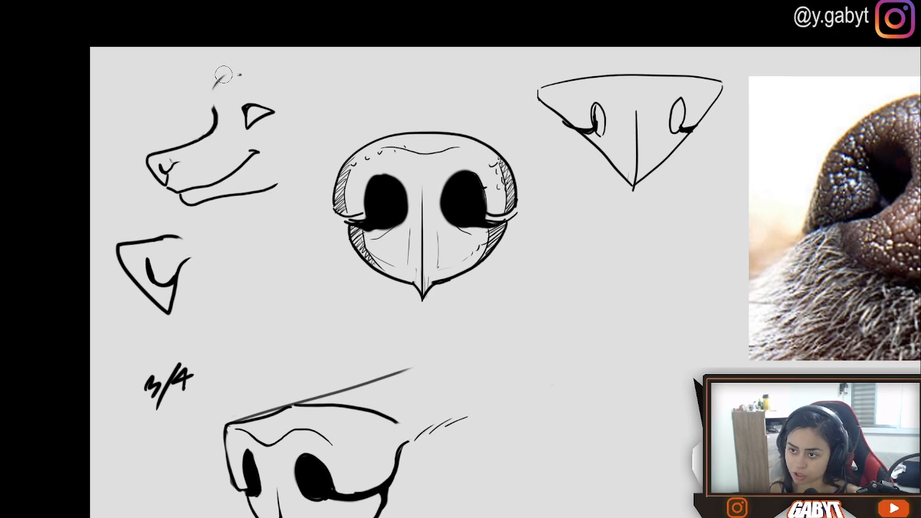
{"action": "left_click_drag", "start_coordinate": [224, 75], "coordinate": [215, 118]}
{"action": "left_click_drag", "start_coordinate": [211, 134], "coordinate": [267, 74]}
{"action": "left_click_drag", "start_coordinate": [332, 99], "coordinate": [333, 48]}
{"action": "left_click_drag", "start_coordinate": [295, 91], "coordinate": [287, 48]}
{"action": "left_click_drag", "start_coordinate": [308, 91], "coordinate": [316, 48]}
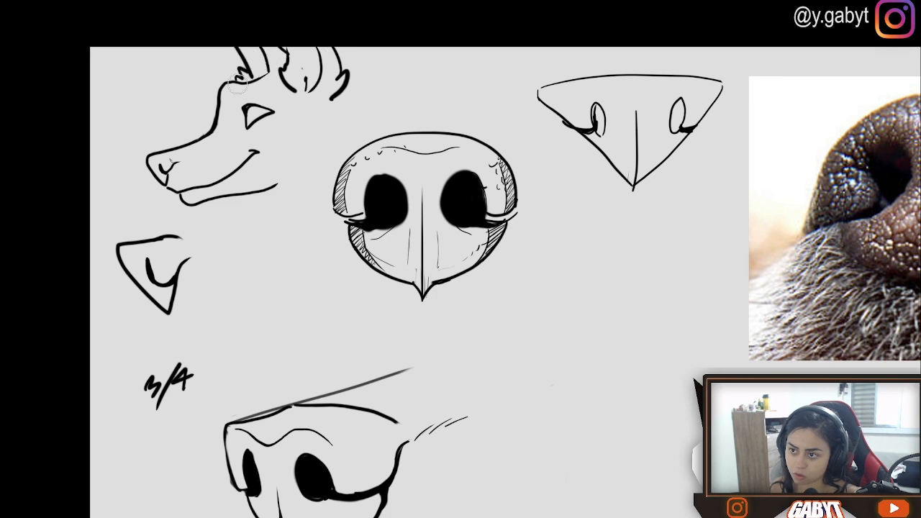
Step: Close the profile head with a rounded cheek line, a side ear and brow curves above the eye
{"action": "mouse_move", "coordinate": [329, 109]}
{"action": "left_mouse_down"}
{"action": "mouse_move", "coordinate": [280, 185]}
{"action": "mouse_move", "coordinate": [310, 185]}
{"action": "left_mouse_up"}
{"action": "left_click_drag", "start_coordinate": [331, 109], "coordinate": [361, 129]}
{"action": "left_click_drag", "start_coordinate": [235, 99], "coordinate": [250, 87]}
{"action": "left_click_drag", "start_coordinate": [256, 86], "coordinate": [274, 99]}
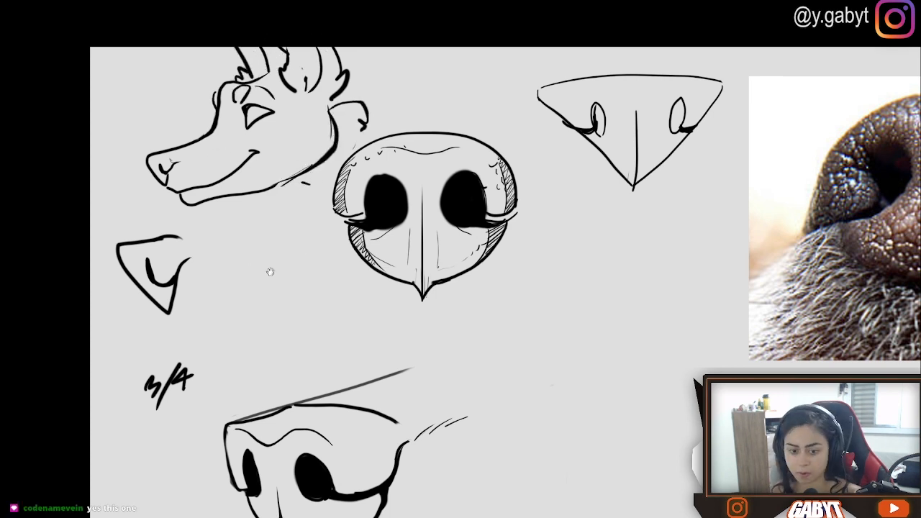
Step: Thicken the junction of the centre line and mouth line beneath the three-quarter nose
{"action": "left_click_drag", "start_coordinate": [270, 271], "coordinate": [267, 61]}
{"action": "left_click_drag", "start_coordinate": [291, 375], "coordinate": [304, 372]}
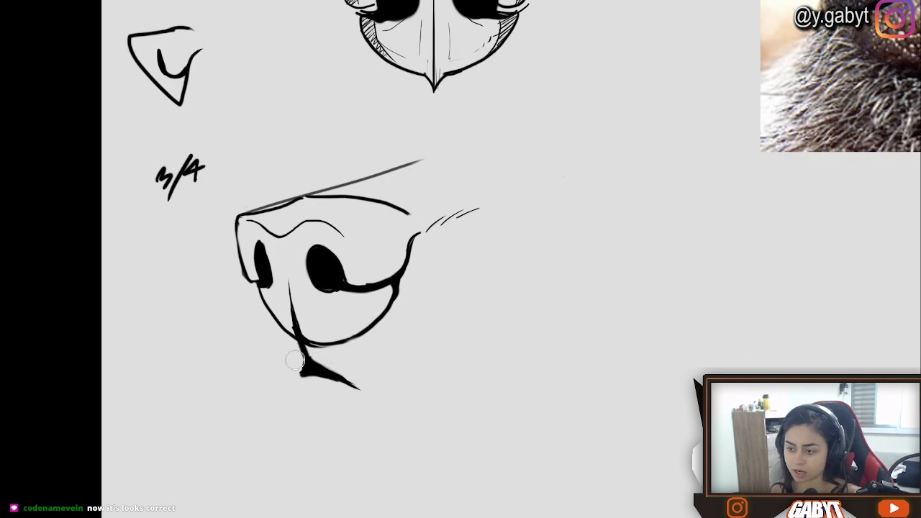
{"action": "left_click_drag", "start_coordinate": [238, 268], "coordinate": [285, 388]}
{"action": "key", "text": "ctrl+z"}
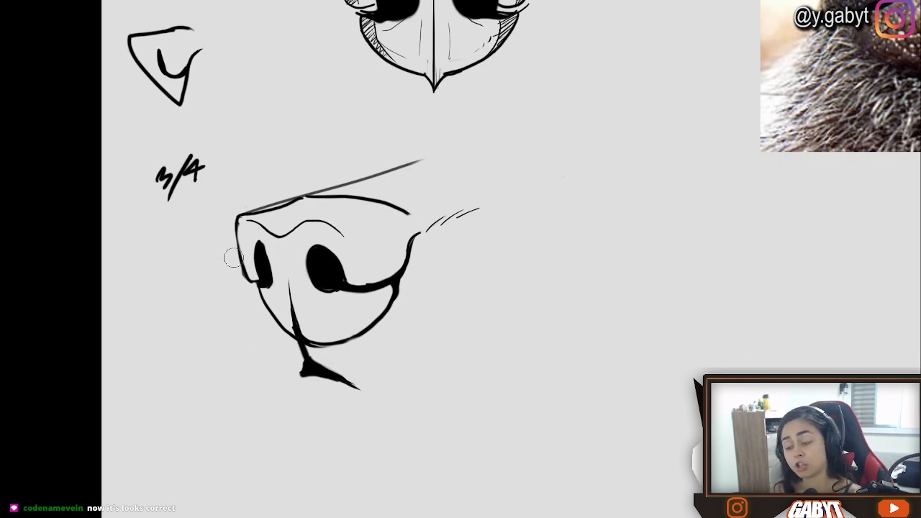
{"action": "mouse_move", "coordinate": [229, 296]}
{"action": "left_mouse_down"}
{"action": "mouse_move", "coordinate": [242, 346]}
{"action": "mouse_move", "coordinate": [277, 386]}
{"action": "mouse_move", "coordinate": [223, 323]}
{"action": "mouse_move", "coordinate": [225, 245]}
{"action": "mouse_move", "coordinate": [244, 354]}
{"action": "mouse_move", "coordinate": [277, 396]}
{"action": "left_mouse_up"}
{"action": "key", "text": "ctrl+z"}
{"action": "key", "text": "ctrl+z"}
{"action": "key", "text": "ctrl+z"}
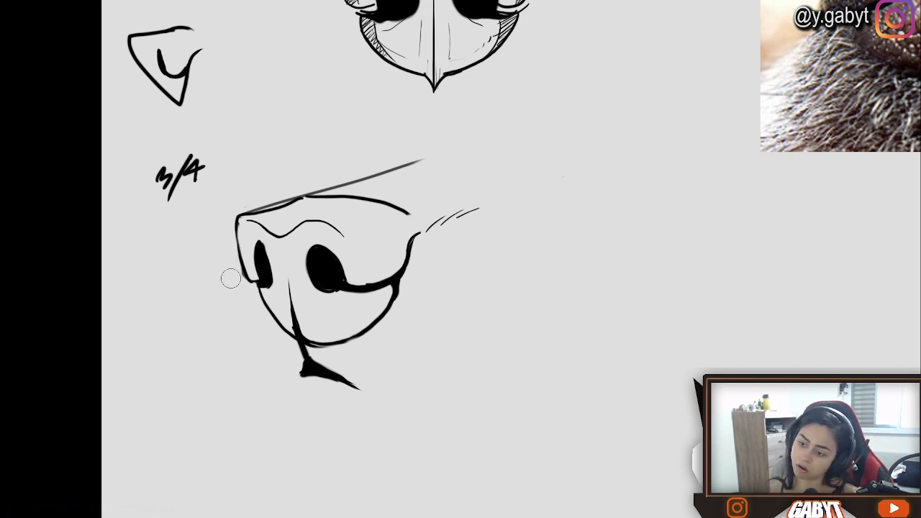
{"action": "left_click_drag", "start_coordinate": [235, 256], "coordinate": [264, 373]}
{"action": "key", "text": "ctrl+z"}
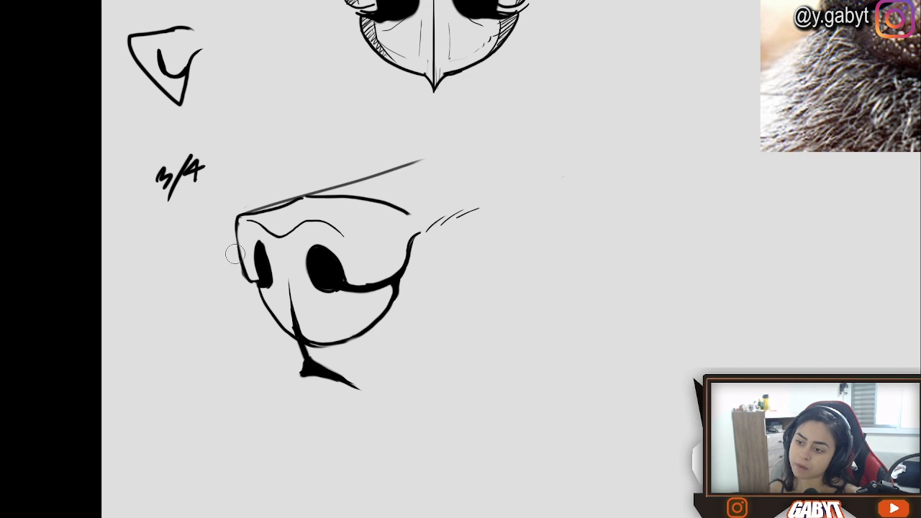
{"action": "mouse_move", "coordinate": [235, 302]}
{"action": "left_mouse_down"}
{"action": "mouse_move", "coordinate": [275, 437]}
{"action": "mouse_move", "coordinate": [304, 373]}
{"action": "left_mouse_up"}
{"action": "key", "text": "ctrl+z"}
{"action": "key", "text": "ctrl+z"}
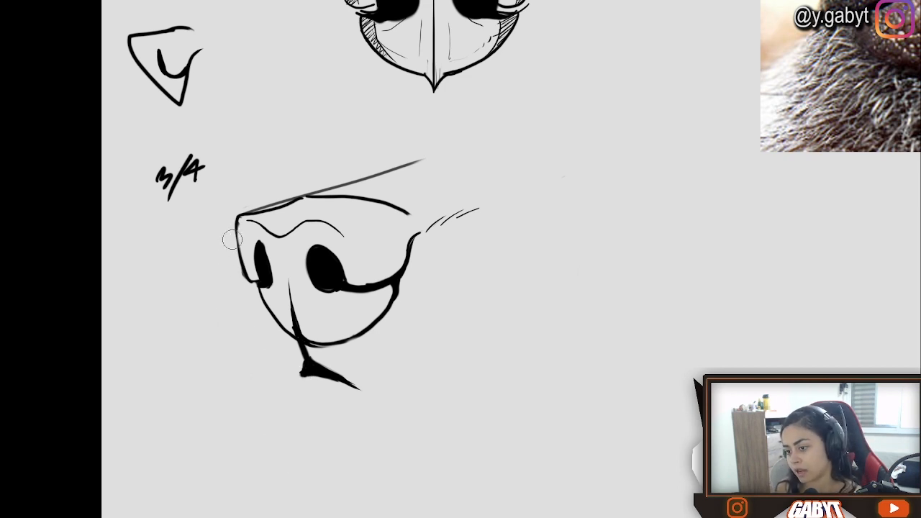
{"action": "mouse_move", "coordinate": [231, 239]}
{"action": "left_mouse_down"}
{"action": "mouse_move", "coordinate": [259, 353]}
{"action": "mouse_move", "coordinate": [298, 372]}
{"action": "left_mouse_up"}
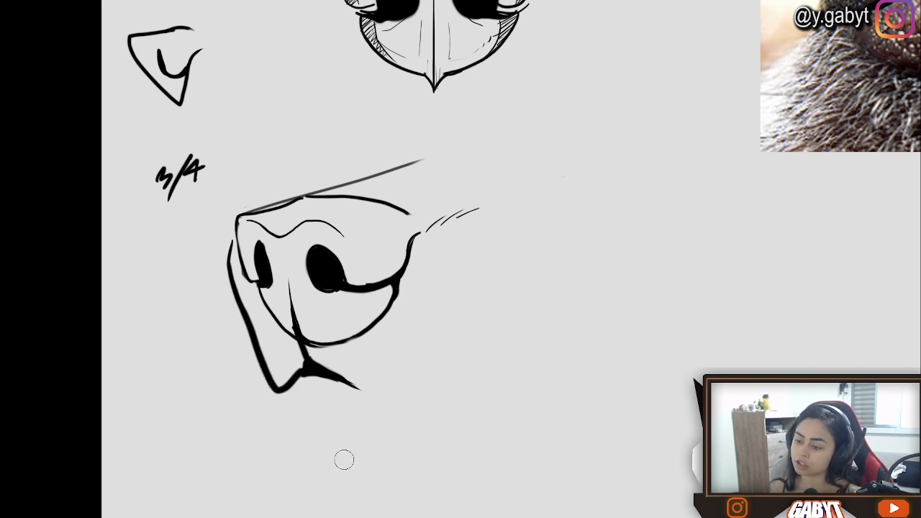
{"action": "key", "text": "ctrl+z"}
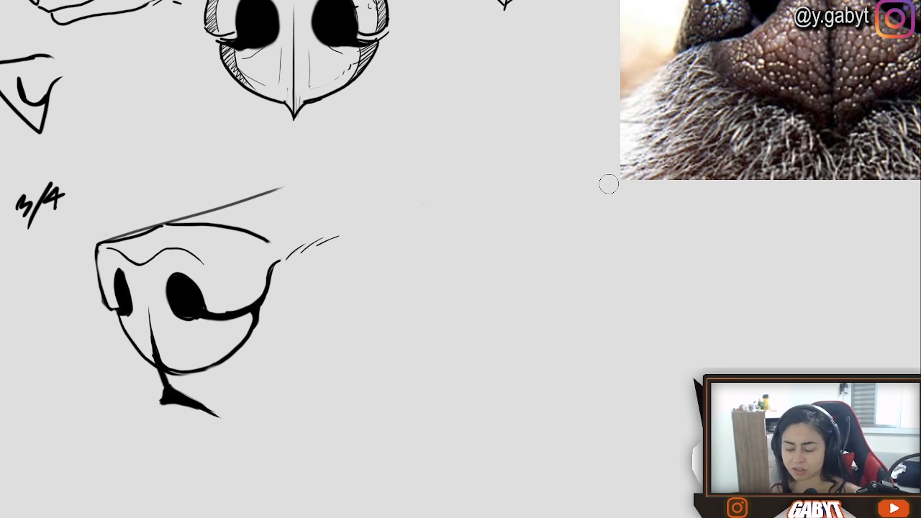
Step: Draw the far muzzle contour from the nose's upper corner to the mouth, and extend the near lip back to a black mouth corner
{"action": "left_click_drag", "start_coordinate": [505, 225], "coordinate": [611, 203]}
{"action": "mouse_move", "coordinate": [202, 231]}
{"action": "left_mouse_down"}
{"action": "mouse_move", "coordinate": [248, 408]}
{"action": "mouse_move", "coordinate": [224, 363]}
{"action": "mouse_move", "coordinate": [269, 368]}
{"action": "mouse_move", "coordinate": [229, 400]}
{"action": "left_mouse_up"}
{"action": "key", "text": "ctrl+z"}
{"action": "key", "text": "ctrl+z"}
{"action": "left_click_drag", "start_coordinate": [254, 441], "coordinate": [208, 359]}
{"action": "left_click_drag", "start_coordinate": [259, 305], "coordinate": [315, 334]}
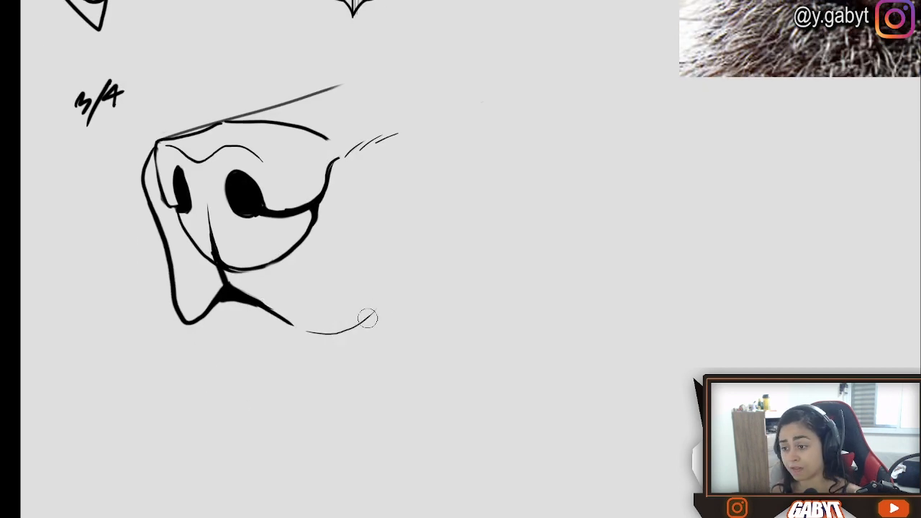
{"action": "mouse_move", "coordinate": [367, 318]}
{"action": "left_mouse_down"}
{"action": "mouse_move", "coordinate": [471, 265]}
{"action": "mouse_move", "coordinate": [425, 263]}
{"action": "mouse_move", "coordinate": [432, 254]}
{"action": "left_mouse_up"}
Step: Draw the chin with a few fur strokes and a curved lower jaw line under the three-quarter muzzle
{"action": "left_click_drag", "start_coordinate": [203, 324], "coordinate": [250, 378]}
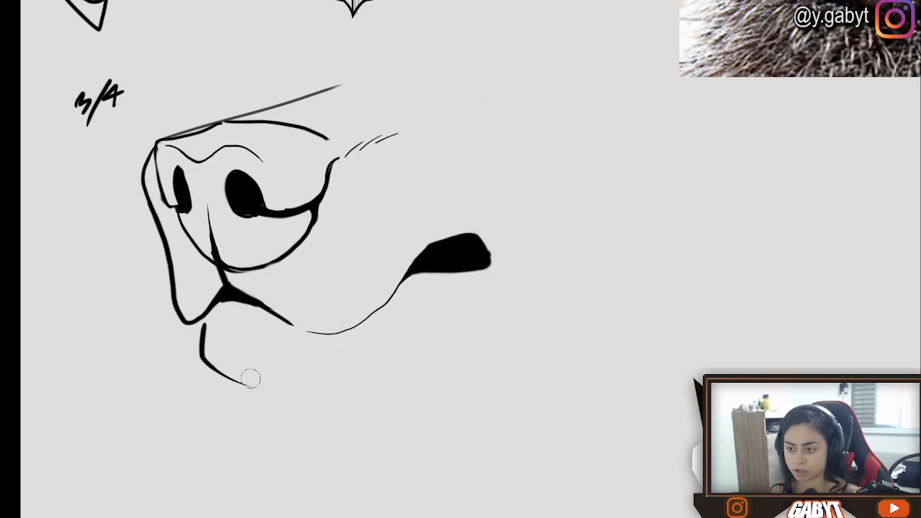
{"action": "left_click_drag", "start_coordinate": [317, 384], "coordinate": [342, 381]}
{"action": "left_click_drag", "start_coordinate": [352, 375], "coordinate": [465, 310]}
Step: Scatter small oval and curved whisker marks over both sides of the three-quarter muzzle
{"action": "left_click_drag", "start_coordinate": [389, 196], "coordinate": [497, 256]}
{"action": "left_click_drag", "start_coordinate": [363, 339], "coordinate": [375, 342]}
{"action": "left_click_drag", "start_coordinate": [405, 341], "coordinate": [426, 338]}
{"action": "left_click_drag", "start_coordinate": [469, 329], "coordinate": [476, 315]}
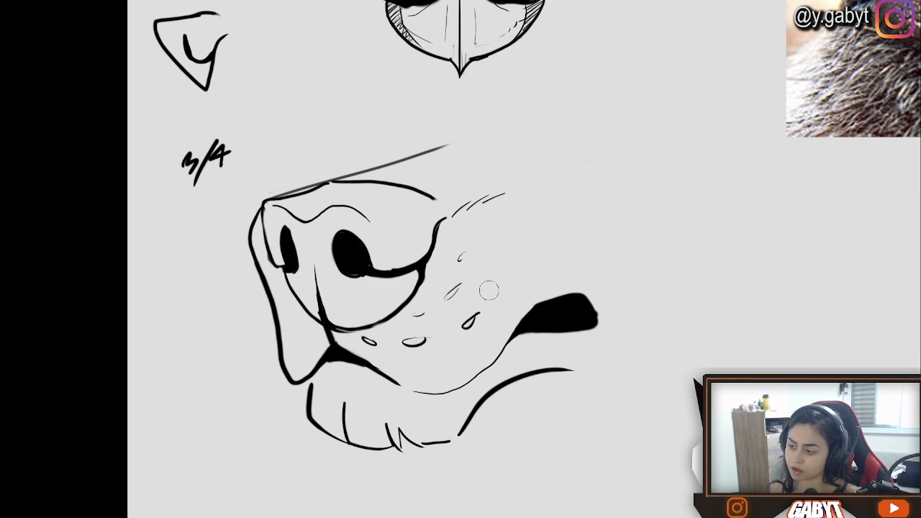
{"action": "left_click_drag", "start_coordinate": [401, 314], "coordinate": [458, 246]}
{"action": "key", "text": "ctrl+z"}
{"action": "left_click_drag", "start_coordinate": [405, 353], "coordinate": [504, 282]}
{"action": "key", "text": "ctrl+z"}
{"action": "left_click_drag", "start_coordinate": [525, 238], "coordinate": [518, 228]}
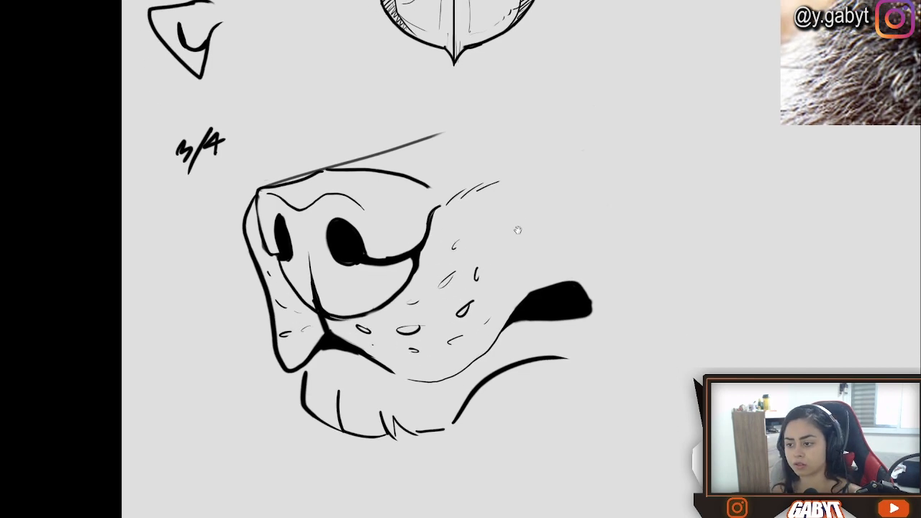
Step: Bring back the full interface, then erase the near part of the nose's wavy line and redraw it longer toward the outer edge
{"action": "key", "text": "f"}
{"action": "key", "text": "f"}
{"action": "key", "text": "ctrl+minus"}
{"action": "left_click_drag", "start_coordinate": [595, 171], "coordinate": [406, 228]}
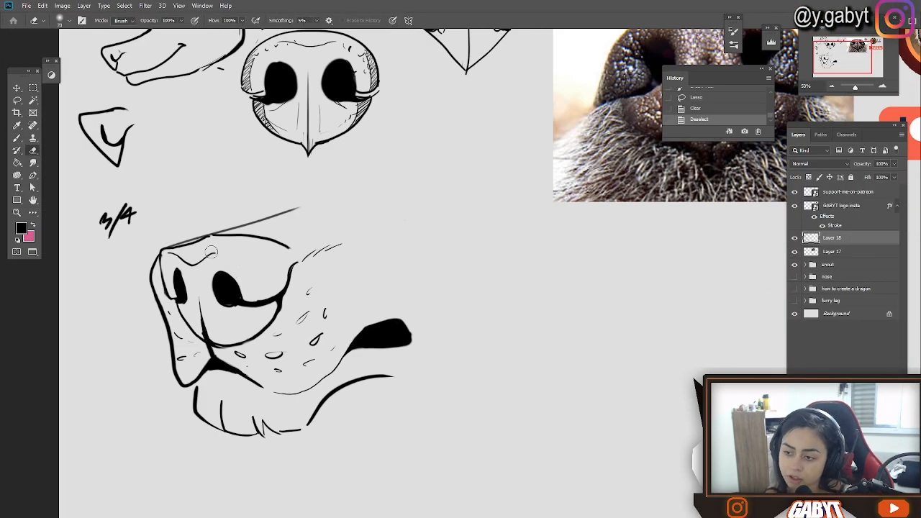
{"action": "scroll", "coordinate": [269, 213], "scroll_direction": "up", "scroll_amount": 2}
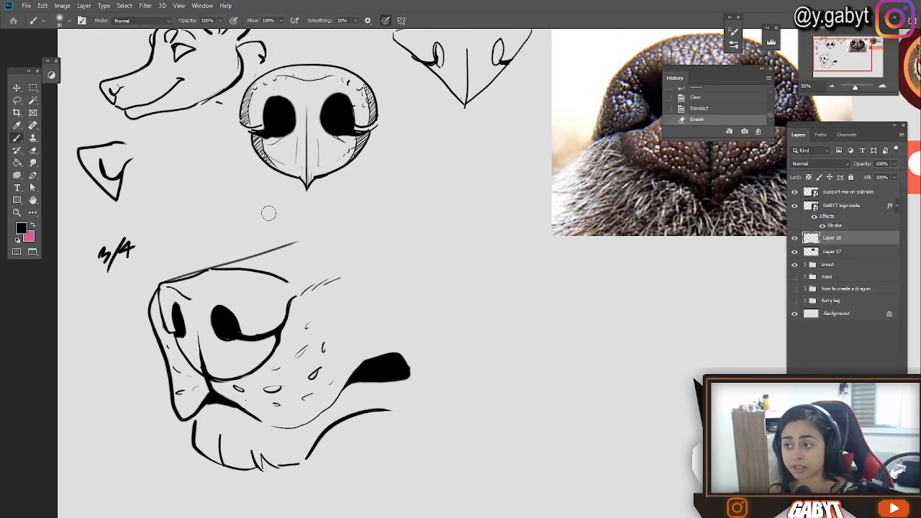
{"action": "left_click_drag", "start_coordinate": [223, 291], "coordinate": [253, 300]}
{"action": "left_click_drag", "start_coordinate": [253, 301], "coordinate": [269, 293]}
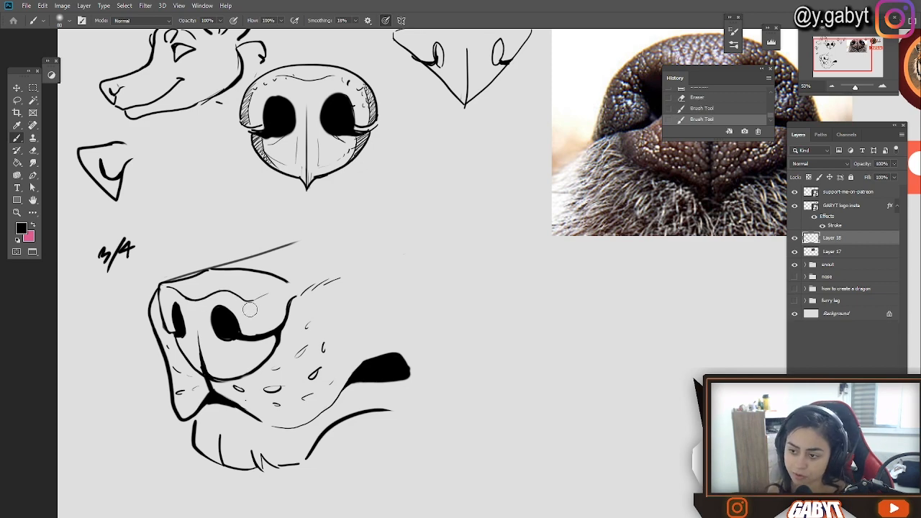
Step: Thicken the far end of the nose's wavy line, and erase and redraw the nose's lower far edge
{"action": "key", "text": "e"}
{"action": "left_click_drag", "start_coordinate": [252, 324], "coordinate": [259, 326]}
{"action": "key", "text": "b"}
{"action": "key", "text": "ctrl+z"}
{"action": "mouse_move", "coordinate": [180, 294]}
{"action": "left_mouse_down"}
{"action": "mouse_move", "coordinate": [229, 291]}
{"action": "mouse_move", "coordinate": [194, 298]}
{"action": "left_mouse_up"}
{"action": "key", "text": "e"}
{"action": "left_click_drag", "start_coordinate": [191, 379], "coordinate": [180, 353]}
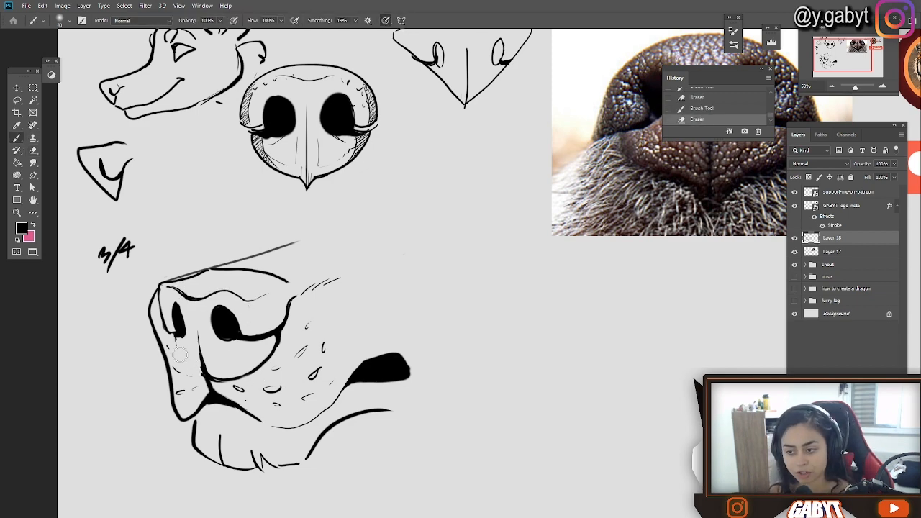
{"action": "left_click_drag", "start_coordinate": [492, 238], "coordinate": [512, 176]}
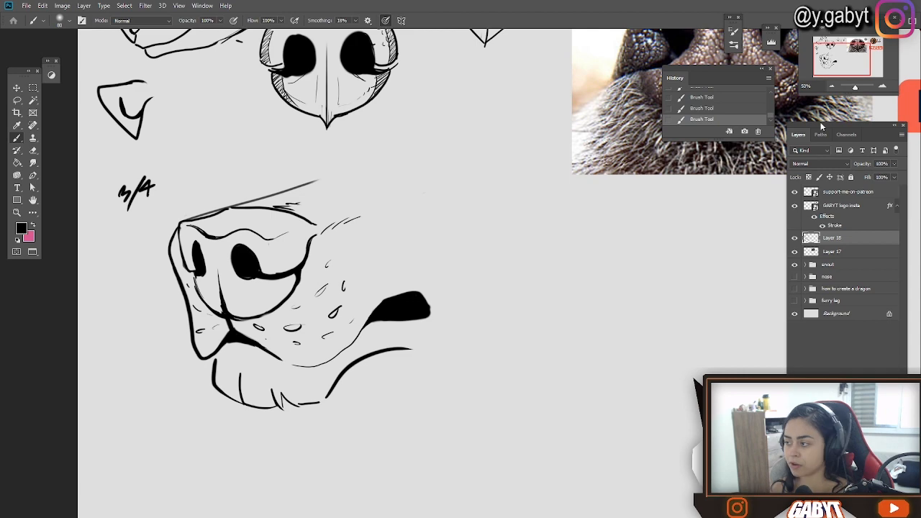
Step: Redraw the three-quarter nose's upper far corner as a rounded contour and erase the old line there
{"action": "key", "text": "ctrl+minus"}
{"action": "key", "text": "ctrl+minus"}
{"action": "left_click_drag", "start_coordinate": [328, 241], "coordinate": [315, 271]}
{"action": "key", "text": "ctrl+z"}
{"action": "key", "text": "ctrl+plus"}
{"action": "key", "text": "ctrl+plus"}
{"action": "key", "text": "e"}
{"action": "key", "text": "b"}
{"action": "mouse_move", "coordinate": [171, 225]}
{"action": "left_mouse_down"}
{"action": "mouse_move", "coordinate": [166, 262]}
{"action": "mouse_move", "coordinate": [229, 213]}
{"action": "mouse_move", "coordinate": [186, 268]}
{"action": "mouse_move", "coordinate": [234, 208]}
{"action": "left_mouse_up"}
{"action": "key", "text": "e"}
{"action": "key", "text": "b"}
{"action": "mouse_move", "coordinate": [277, 294]}
{"action": "left_mouse_down"}
{"action": "mouse_move", "coordinate": [398, 293]}
{"action": "mouse_move", "coordinate": [352, 258]}
{"action": "left_mouse_up"}
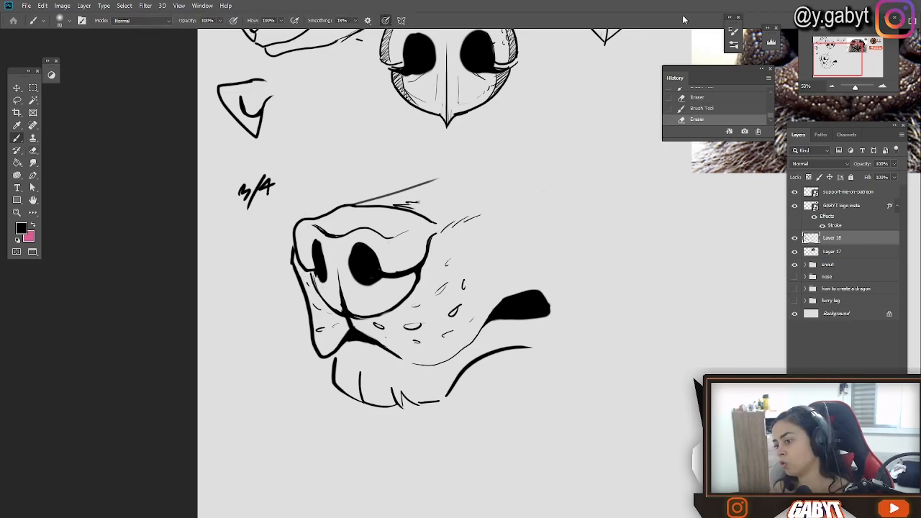
Step: Copy the three-quarter muzzle sketch to its own layer and place the copy beside the original
{"action": "key", "text": "ctrl+minus"}
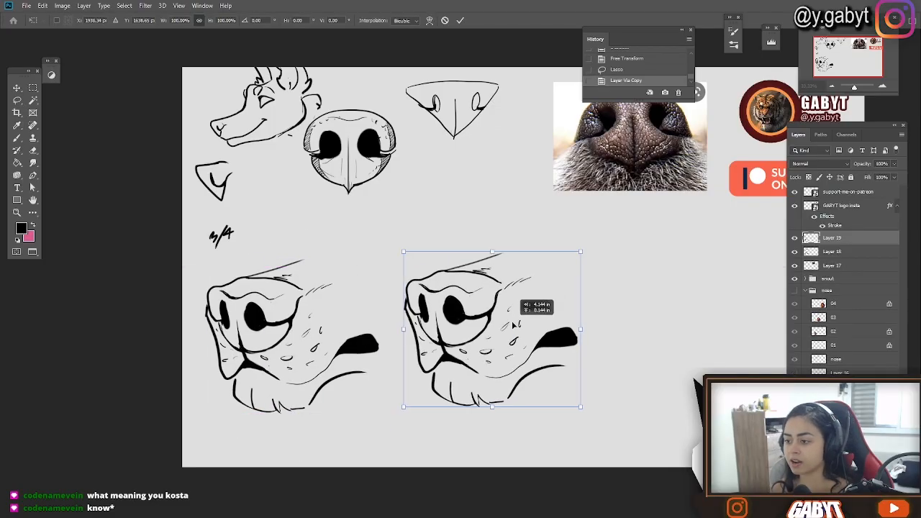
{"action": "left_click_drag", "start_coordinate": [539, 308], "coordinate": [457, 312]}
{"action": "key", "text": "Return"}
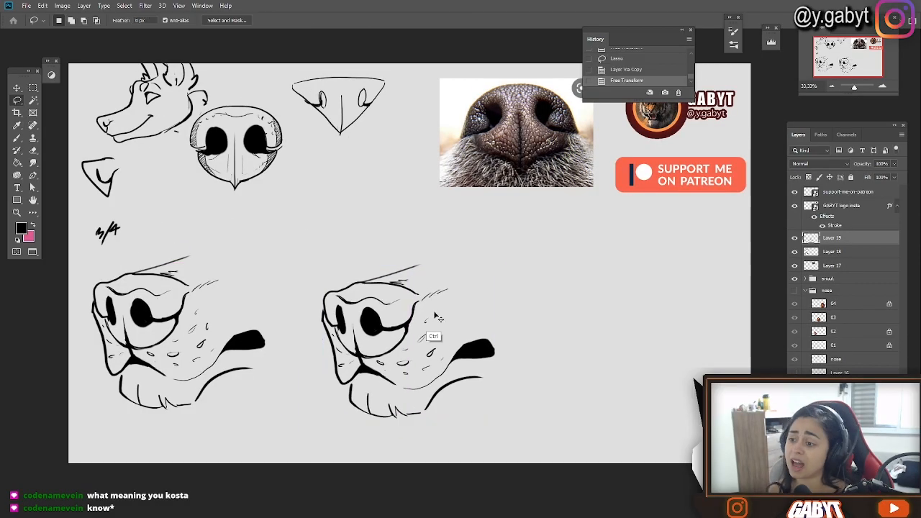
Step: Delete the handwritten 3/4 label and move the original muzzle sketch up into its place
{"action": "left_click", "coordinate": [115, 231], "text": "ctrl"}
{"action": "left_click_drag", "start_coordinate": [124, 220], "coordinate": [127, 229]}
{"action": "key", "text": "Delete"}
{"action": "left_click_drag", "start_coordinate": [240, 252], "coordinate": [292, 349]}
{"action": "left_click_drag", "start_coordinate": [209, 317], "coordinate": [199, 264]}
{"action": "key", "text": "ctrl+d"}
Step: Collapse the nose layer group and shift the muzzle copy slightly up and closer to the original
{"action": "mouse_move", "coordinate": [321, 265]}
{"action": "left_mouse_down"}
{"action": "mouse_move", "coordinate": [347, 446]}
{"action": "mouse_move", "coordinate": [330, 290]}
{"action": "left_mouse_up"}
{"action": "left_click", "coordinate": [805, 290]}
{"action": "left_click", "coordinate": [832, 237]}
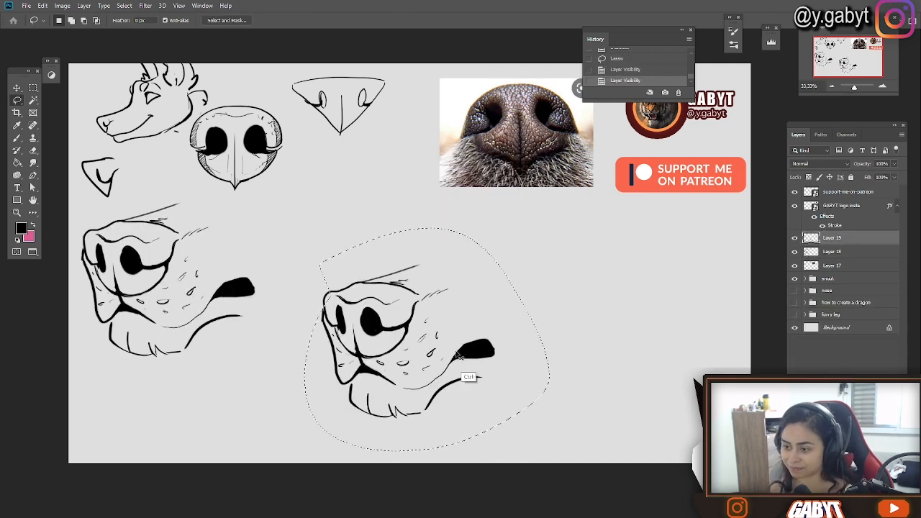
{"action": "mouse_move", "coordinate": [373, 324]}
{"action": "left_mouse_down"}
{"action": "mouse_move", "coordinate": [347, 284]}
{"action": "mouse_move", "coordinate": [346, 305]}
{"action": "left_mouse_up"}
{"action": "key", "text": "ctrl+d"}
Step: Create a new layer named base beneath the copied muzzle's line art
{"action": "left_click", "coordinate": [847, 252]}
{"action": "key", "text": "ctrl+shift+n"}
{"action": "type", "text": "base"}
{"action": "key", "text": "Return"}
{"action": "key", "text": "b"}
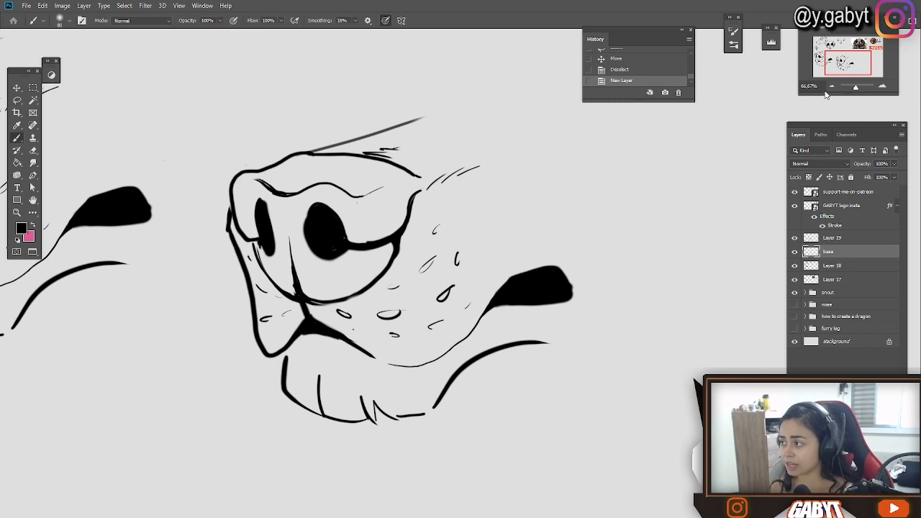
{"action": "key", "text": "ctrl+minus"}
{"action": "key", "text": "ctrl+minus"}
{"action": "left_click_drag", "start_coordinate": [583, 151], "coordinate": [525, 140]}
{"action": "key", "text": "bracketright"}
{"action": "key", "text": "bracketright"}
{"action": "key", "text": "bracketright"}
{"action": "key", "text": "bracketright"}
{"action": "key", "text": "bracketright"}
{"action": "key", "text": "bracketright"}
{"action": "key", "text": "bracketright"}
{"action": "key", "text": "bracketright"}
{"action": "key", "text": "bracketright"}
{"action": "key", "text": "bracketright"}
{"action": "key", "text": "bracketright"}
{"action": "left_click_drag", "start_coordinate": [393, 320], "coordinate": [370, 356]}
{"action": "key", "text": "ctrl+z"}
Step: Resize the brush and paint the copied muzzle's nose in flat mauve on the base layer
{"action": "right_click", "coordinate": [365, 327]}
{"action": "left_click_drag", "start_coordinate": [431, 307], "coordinate": [472, 307]}
{"action": "left_click_drag", "start_coordinate": [382, 367], "coordinate": [397, 321]}
{"action": "key", "text": "ctrl+equal"}
{"action": "key", "text": "ctrl+equal"}
{"action": "left_click_drag", "start_coordinate": [332, 339], "coordinate": [460, 190]}
{"action": "key", "text": "ctrl+z"}
{"action": "key", "text": "bracketleft"}
{"action": "key", "text": "bracketleft"}
{"action": "key", "text": "bracketleft"}
{"action": "key", "text": "bracketleft"}
{"action": "key", "text": "bracketleft"}
{"action": "key", "text": "bracketleft"}
{"action": "key", "text": "bracketleft"}
{"action": "key", "text": "bracketleft"}
{"action": "mouse_move", "coordinate": [441, 238]}
{"action": "left_mouse_down"}
{"action": "mouse_move", "coordinate": [401, 283]}
{"action": "mouse_move", "coordinate": [370, 295]}
{"action": "mouse_move", "coordinate": [338, 216]}
{"action": "mouse_move", "coordinate": [310, 191]}
{"action": "mouse_move", "coordinate": [457, 176]}
{"action": "mouse_move", "coordinate": [465, 222]}
{"action": "mouse_move", "coordinate": [468, 188]}
{"action": "left_mouse_up"}
Step: Paint the muzzle and chin in flat pale grey on the base layer, covering the areas around the nose
{"action": "left_click_drag", "start_coordinate": [498, 123], "coordinate": [210, 415]}
{"action": "left_click", "coordinate": [281, 238], "text": "alt"}
{"action": "left_click_drag", "start_coordinate": [216, 446], "coordinate": [381, 116]}
{"action": "mouse_move", "coordinate": [362, 179]}
{"action": "left_mouse_down"}
{"action": "mouse_move", "coordinate": [356, 199]}
{"action": "mouse_move", "coordinate": [205, 273]}
{"action": "mouse_move", "coordinate": [194, 245]}
{"action": "mouse_move", "coordinate": [310, 360]}
{"action": "mouse_move", "coordinate": [424, 309]}
{"action": "mouse_move", "coordinate": [386, 150]}
{"action": "mouse_move", "coordinate": [453, 254]}
{"action": "mouse_move", "coordinate": [332, 120]}
{"action": "mouse_move", "coordinate": [329, 126]}
{"action": "mouse_move", "coordinate": [374, 110]}
{"action": "mouse_move", "coordinate": [376, 351]}
{"action": "mouse_move", "coordinate": [322, 388]}
{"action": "mouse_move", "coordinate": [277, 382]}
{"action": "left_mouse_up"}
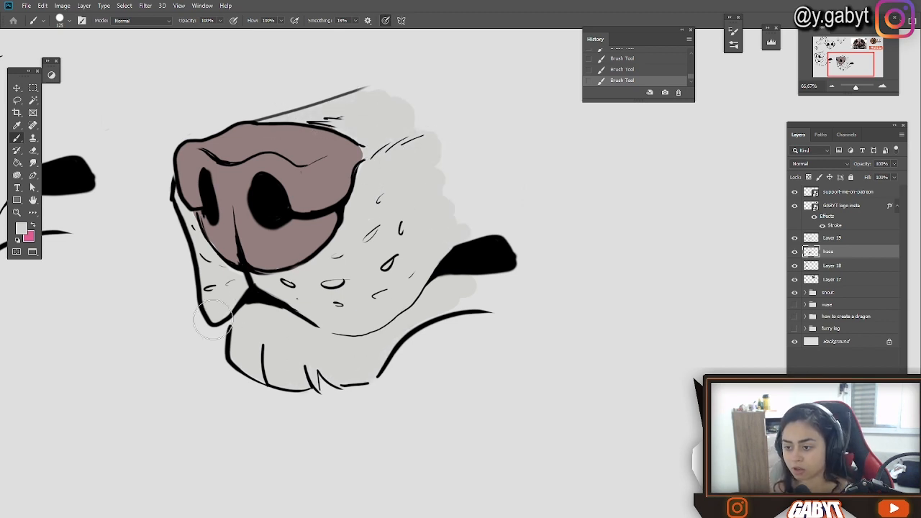
{"action": "left_click_drag", "start_coordinate": [247, 308], "coordinate": [244, 342]}
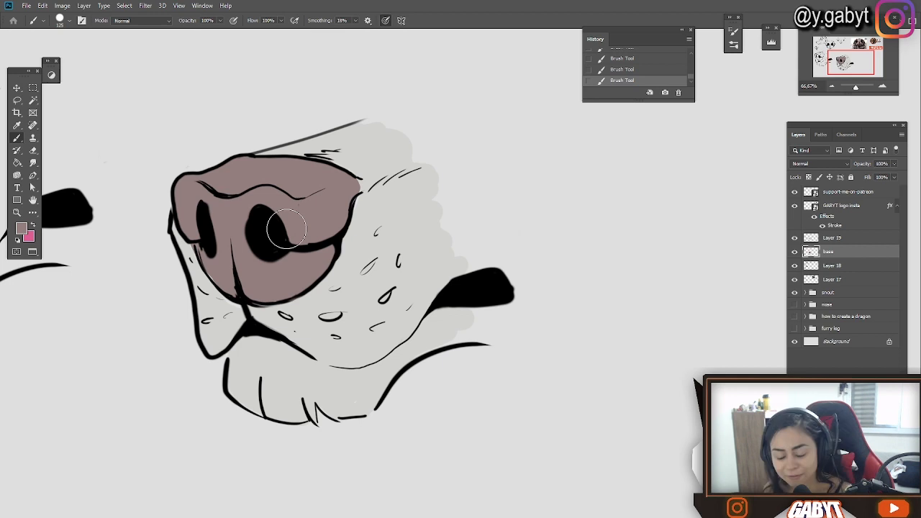
{"action": "left_click_drag", "start_coordinate": [445, 235], "coordinate": [552, 206]}
{"action": "key", "text": "ctrl+plus"}
{"action": "left_click_drag", "start_coordinate": [432, 220], "coordinate": [447, 175]}
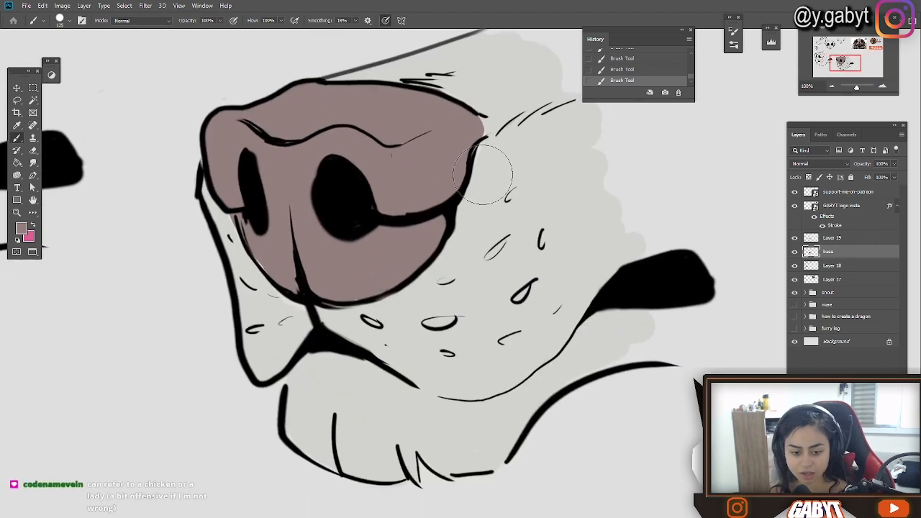
{"action": "key", "text": "ctrl+minus"}
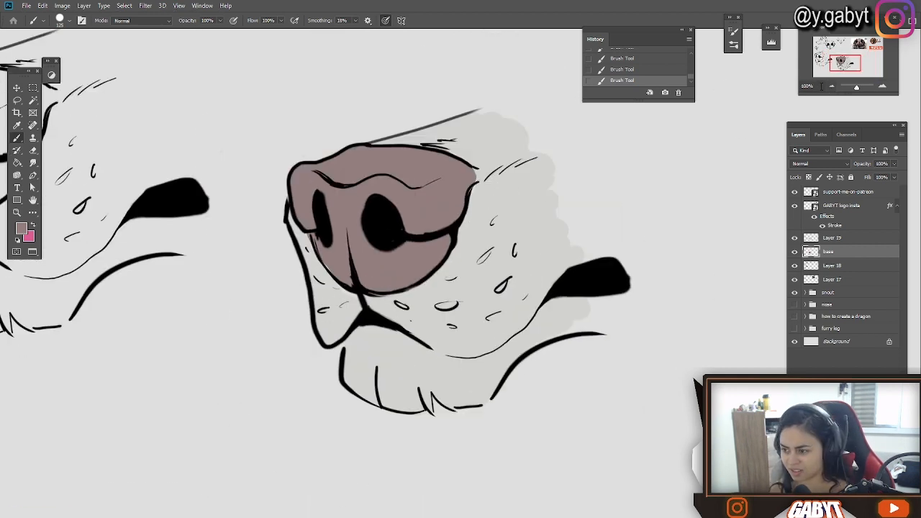
{"action": "key", "text": "ctrl+plus"}
{"action": "left_click_drag", "start_coordinate": [554, 211], "coordinate": [534, 230]}
{"action": "left_click_drag", "start_coordinate": [710, 31], "coordinate": [698, 50]}
{"action": "left_click", "coordinate": [830, 86]}
Step: Lock the transparent pixels of the base layer and of Layer 19 with the line art
{"action": "left_click", "coordinate": [809, 177]}
{"action": "left_click", "coordinate": [827, 237]}
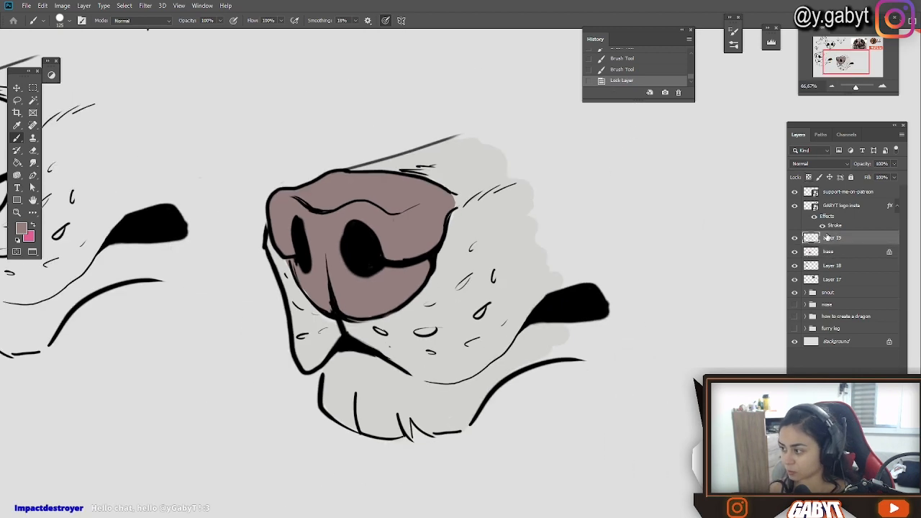
{"action": "left_click", "coordinate": [809, 177]}
Step: Recolour the copied muzzle's line art by painting over it in dark brown #3f3333
{"action": "left_click", "coordinate": [22, 229]}
{"action": "left_click", "coordinate": [653, 289]}
{"action": "key", "text": "Return"}
{"action": "left_click_drag", "start_coordinate": [360, 248], "coordinate": [432, 281]}
{"action": "mouse_move", "coordinate": [490, 290]}
{"action": "left_mouse_down"}
{"action": "mouse_move", "coordinate": [498, 296]}
{"action": "mouse_move", "coordinate": [340, 237]}
{"action": "mouse_move", "coordinate": [352, 234]}
{"action": "left_mouse_up"}
{"action": "left_click", "coordinate": [795, 237]}
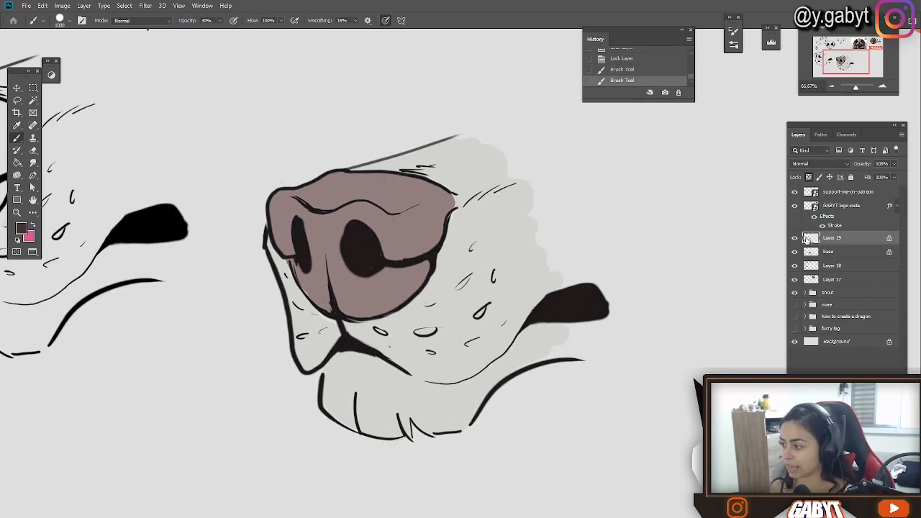
{"action": "left_click", "coordinate": [795, 237]}
Step: Duplicate the base and Layer 19 layers together and place the coloured muzzle copy beside the first
{"action": "left_click", "coordinate": [828, 252]}
{"action": "left_click_drag", "start_coordinate": [568, 171], "coordinate": [492, 216]}
{"action": "key", "text": "ctrl+minus"}
{"action": "key", "text": "ctrl+minus"}
{"action": "left_click", "coordinate": [882, 87]}
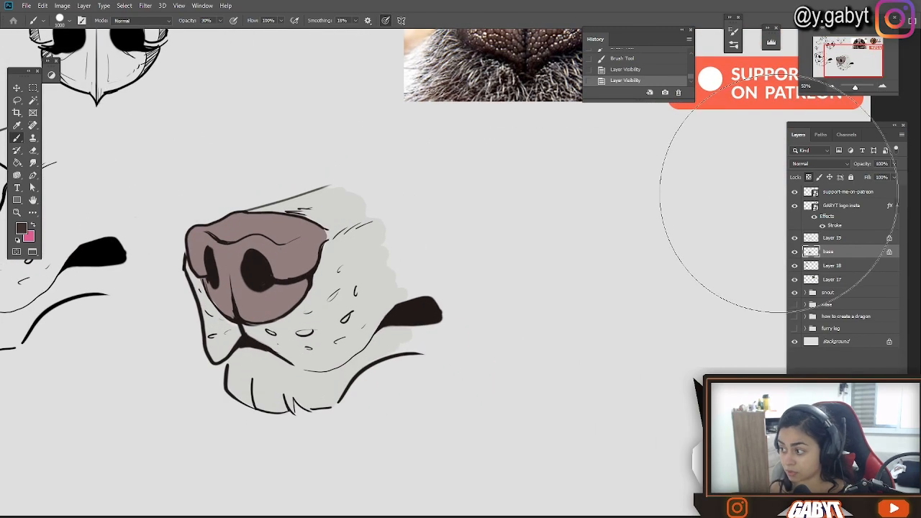
{"action": "key", "text": "ctrl+alt+t"}
{"action": "left_click_drag", "start_coordinate": [303, 295], "coordinate": [411, 294]}
{"action": "key", "text": "Escape"}
{"action": "left_click", "coordinate": [794, 252]}
{"action": "left_click", "coordinate": [794, 252]}
{"action": "left_click", "coordinate": [830, 239], "text": "ctrl"}
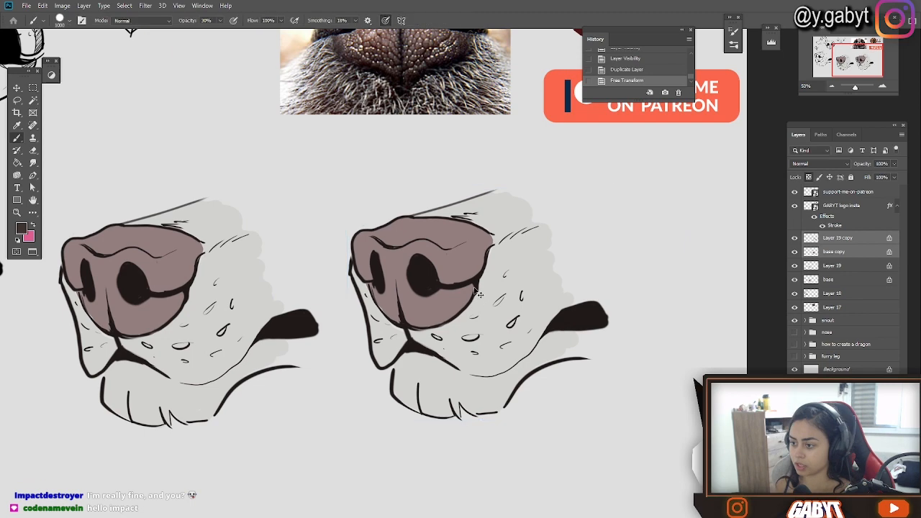
Step: Create a layer named sh in Multiply mode between the base copy and the copied line art
{"action": "key", "text": "ctrl+plus"}
{"action": "key", "text": "ctrl+plus"}
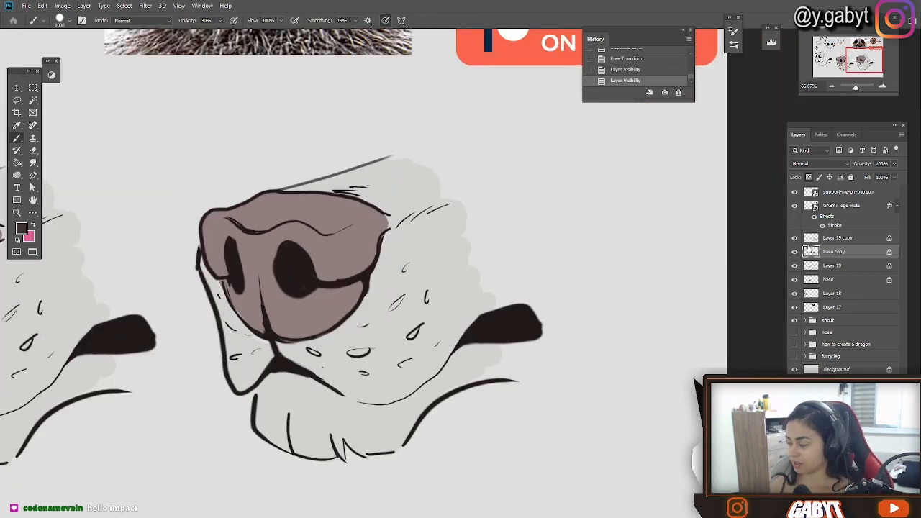
{"action": "key", "text": "ctrl+comma"}
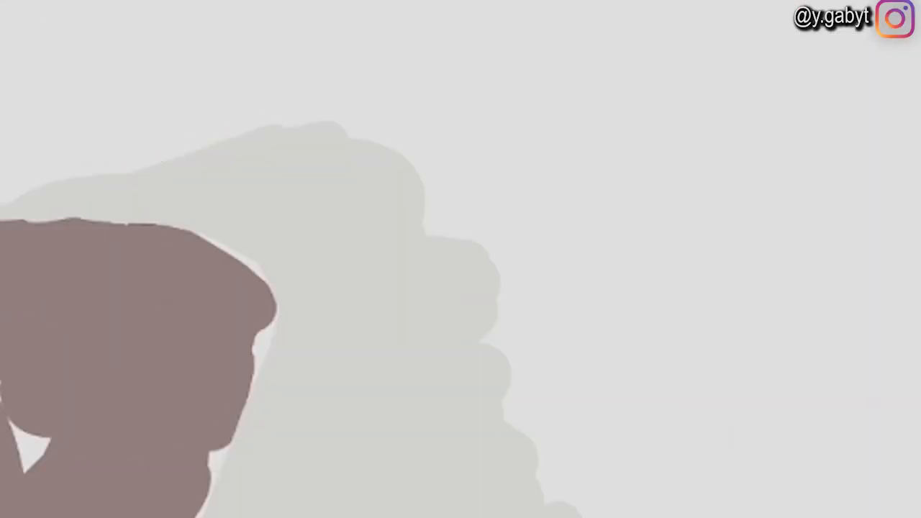
{"action": "key", "text": "ctrl+comma"}
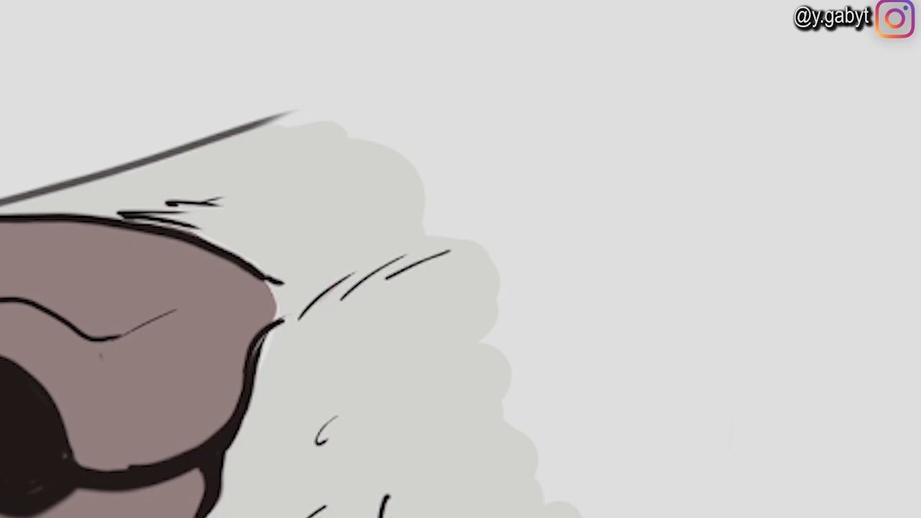
{"action": "key", "text": "ctrl+shift+n"}
{"action": "type", "text": "sh"}
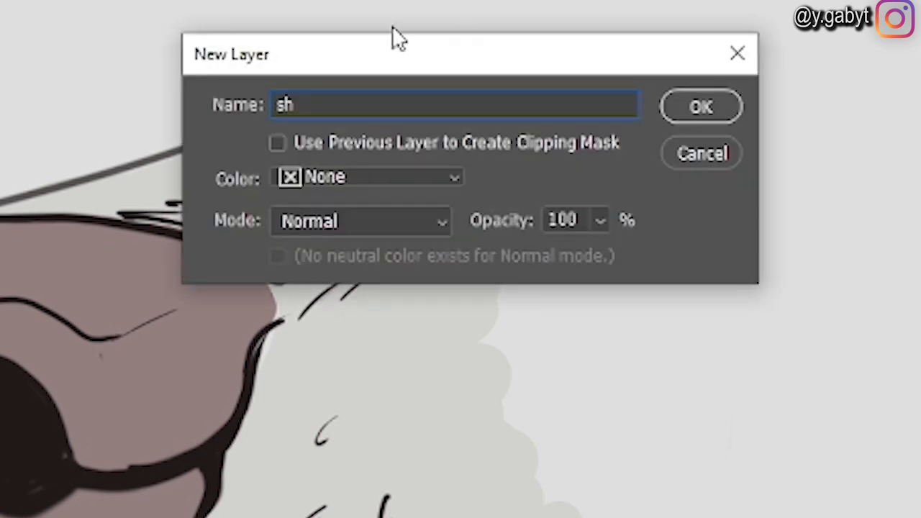
{"action": "left_click", "coordinate": [349, 221]}
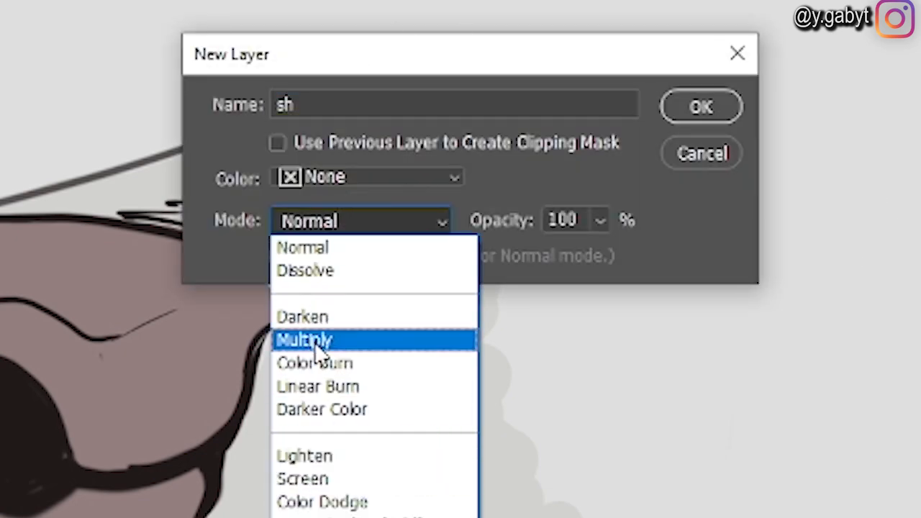
{"action": "left_click", "coordinate": [329, 344]}
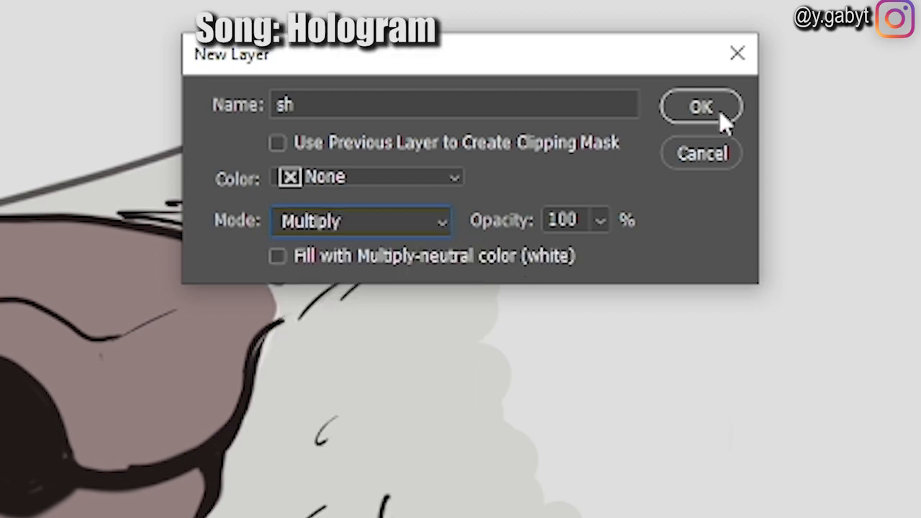
{"action": "left_click", "coordinate": [672, 116]}
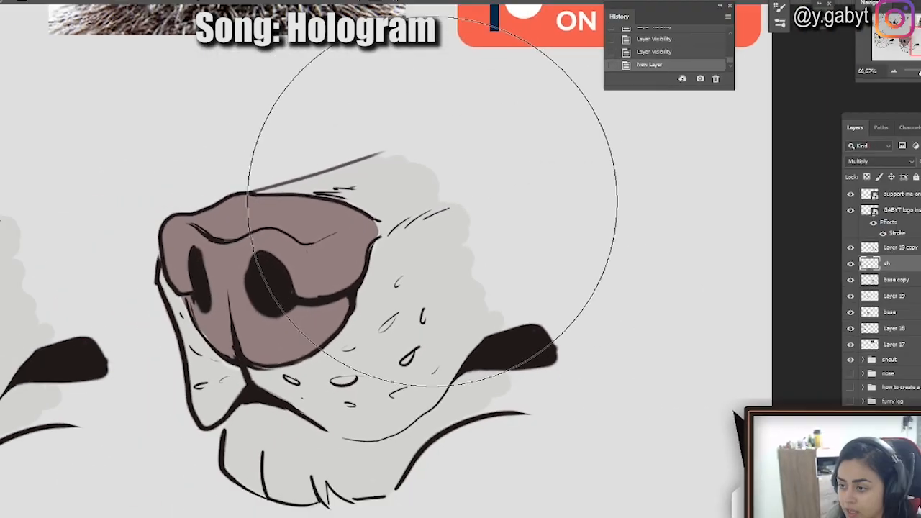
Step: Set a smaller brush with 100% opacity and undo the test strokes spilling past the muzzle's edge
{"action": "right_click", "coordinate": [430, 213]}
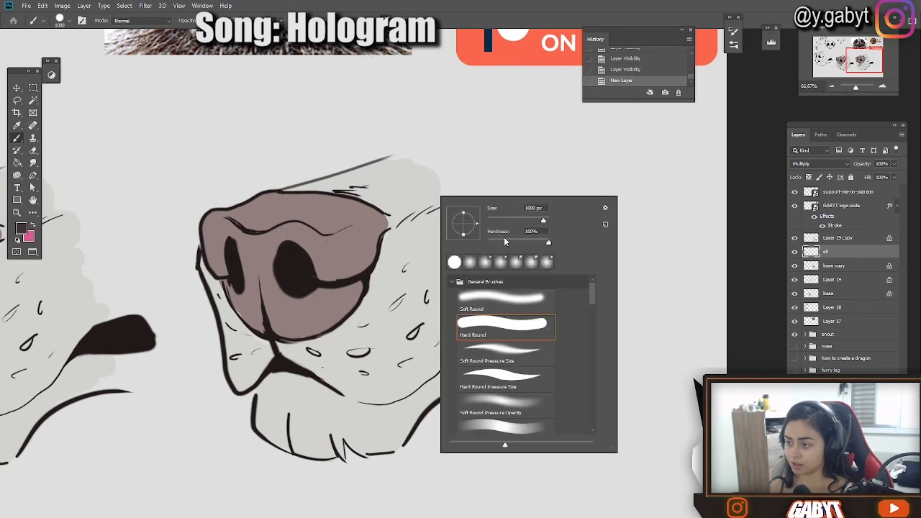
{"action": "left_click_drag", "start_coordinate": [522, 220], "coordinate": [499, 220]}
{"action": "mouse_move", "coordinate": [463, 135]}
{"action": "left_mouse_down"}
{"action": "mouse_move", "coordinate": [311, 276]}
{"action": "mouse_move", "coordinate": [599, 151]}
{"action": "left_mouse_up"}
{"action": "key", "text": "ctrl+z"}
{"action": "mouse_move", "coordinate": [317, 277]}
{"action": "left_mouse_down"}
{"action": "mouse_move", "coordinate": [555, 200]}
{"action": "mouse_move", "coordinate": [551, 180]}
{"action": "mouse_move", "coordinate": [598, 98]}
{"action": "left_mouse_up"}
{"action": "mouse_move", "coordinate": [479, 206]}
{"action": "left_mouse_down"}
{"action": "mouse_move", "coordinate": [360, 209]}
{"action": "mouse_move", "coordinate": [302, 239]}
{"action": "left_mouse_up"}
{"action": "key", "text": "ctrl+z"}
{"action": "key", "text": "ctrl+z"}
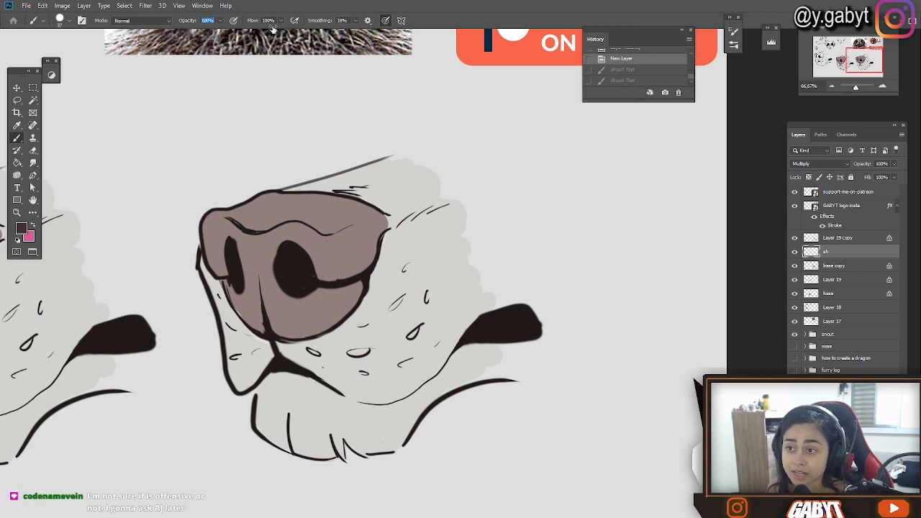
{"action": "mouse_move", "coordinate": [502, 170]}
{"action": "left_mouse_down"}
{"action": "mouse_move", "coordinate": [175, 323]}
{"action": "mouse_move", "coordinate": [615, 154]}
{"action": "left_mouse_up"}
{"action": "key", "text": "ctrl+z"}
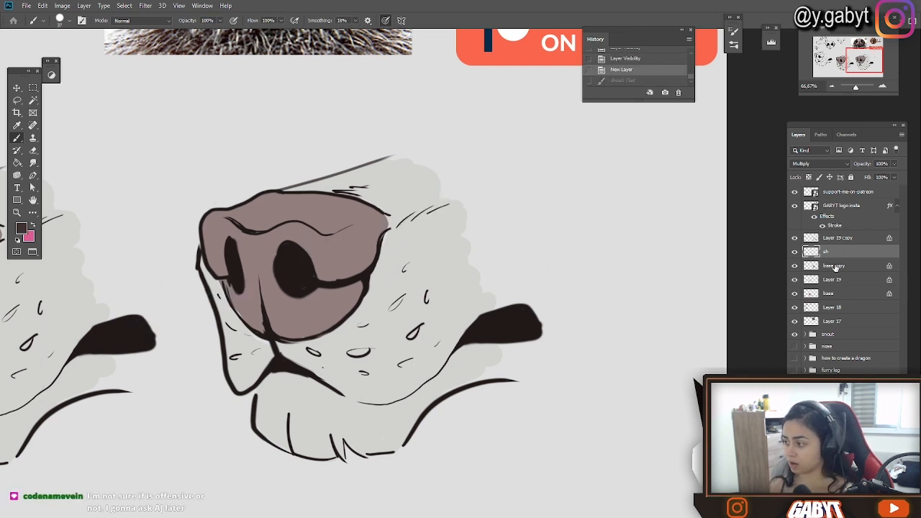
Step: Clip the sh layer to the base copy layer with a clipping mask
{"action": "left_click", "coordinate": [795, 275]}
{"action": "left_click", "coordinate": [795, 274]}
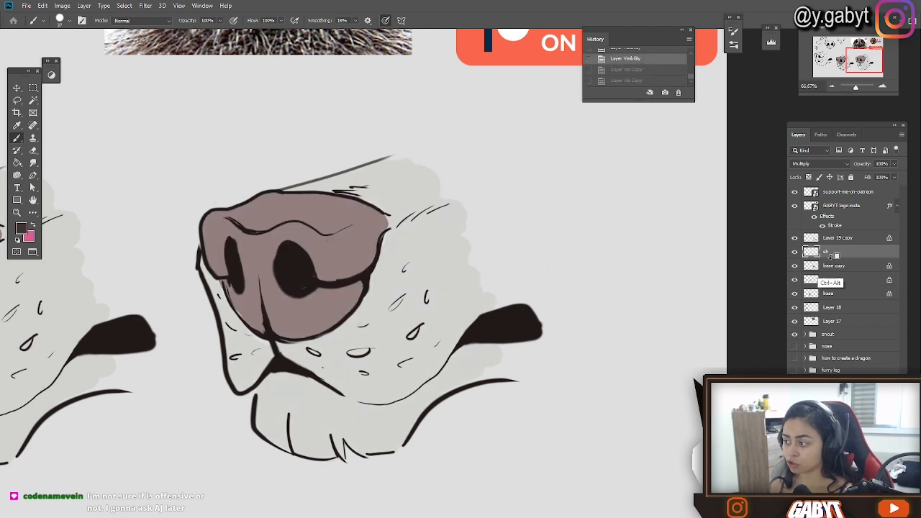
{"action": "key", "text": "ctrl+alt+g"}
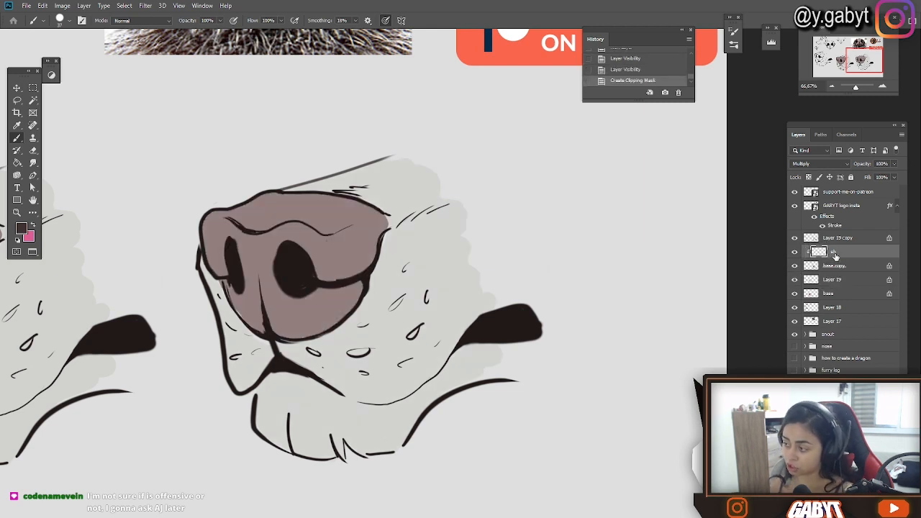
Step: Release and re-create the sh layer's clipping mask to demonstrate it, and try a brush stroke on the muzzle
{"action": "right_click", "coordinate": [840, 254]}
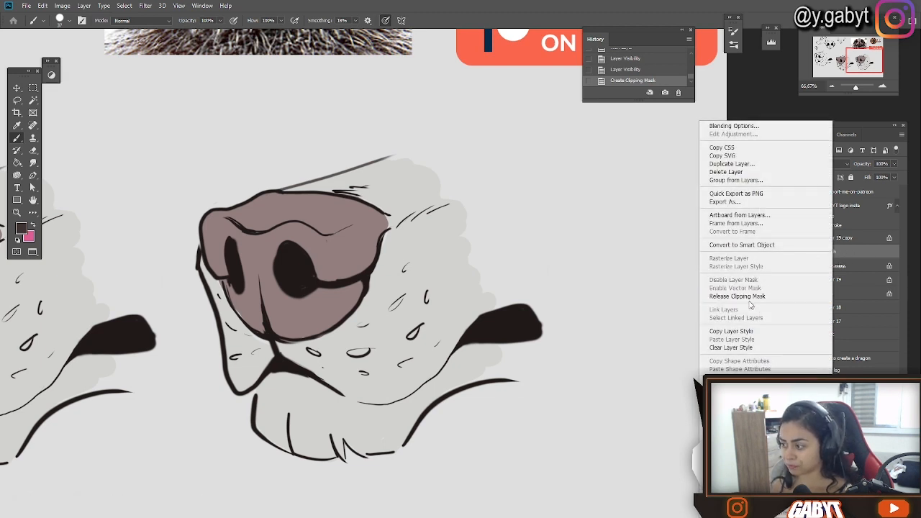
{"action": "left_click", "coordinate": [730, 298]}
{"action": "right_click", "coordinate": [838, 252]}
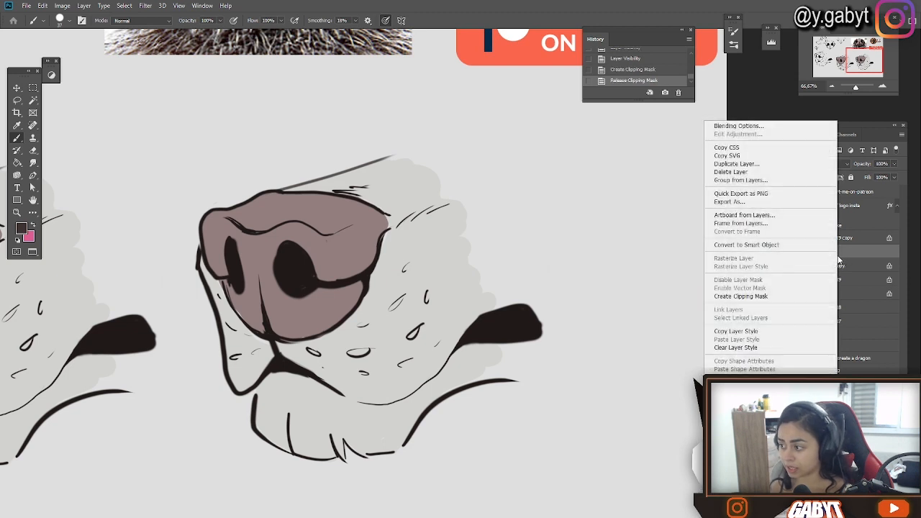
{"action": "left_click", "coordinate": [743, 297]}
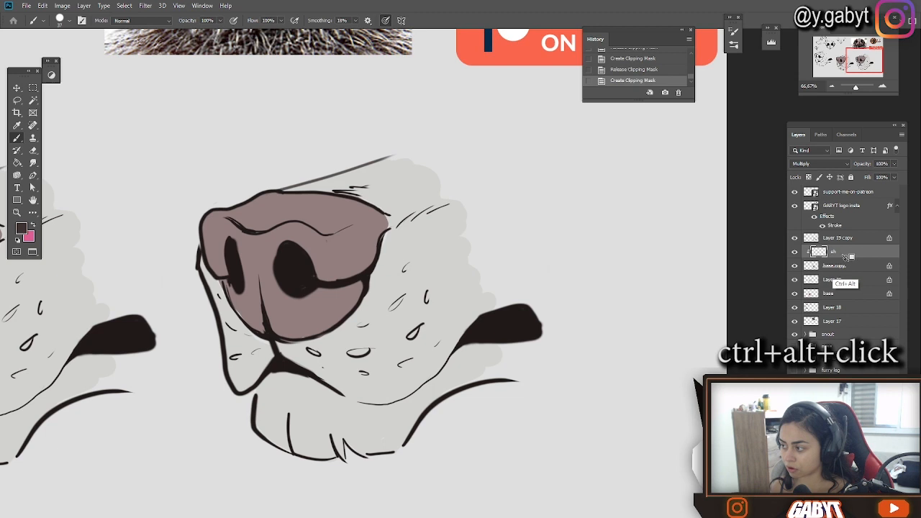
{"action": "mouse_move", "coordinate": [366, 250]}
{"action": "left_mouse_down"}
{"action": "mouse_move", "coordinate": [424, 255]}
{"action": "mouse_move", "coordinate": [444, 235]}
{"action": "mouse_move", "coordinate": [405, 312]}
{"action": "left_mouse_up"}
{"action": "key", "text": "ctrl+z"}
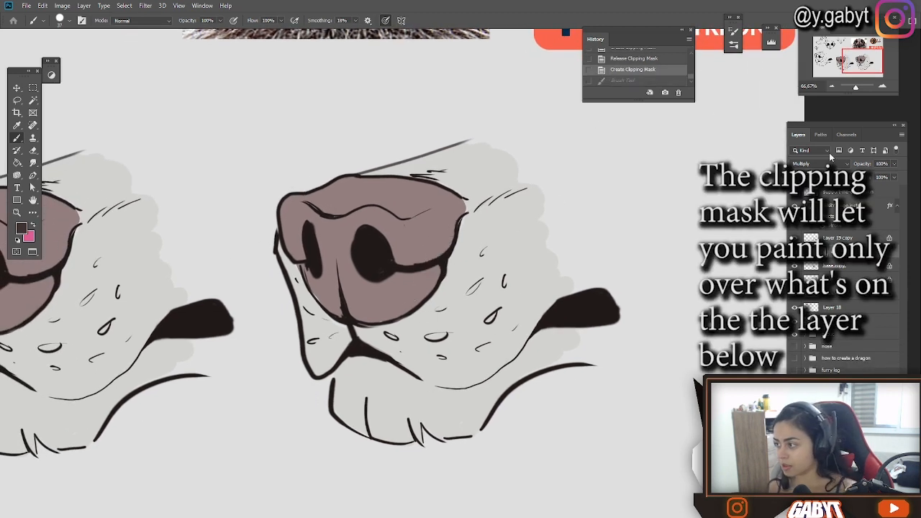
Step: Set the foreground colour to pale pinkish beige #d2c1bb
{"action": "left_click", "coordinate": [21, 229]}
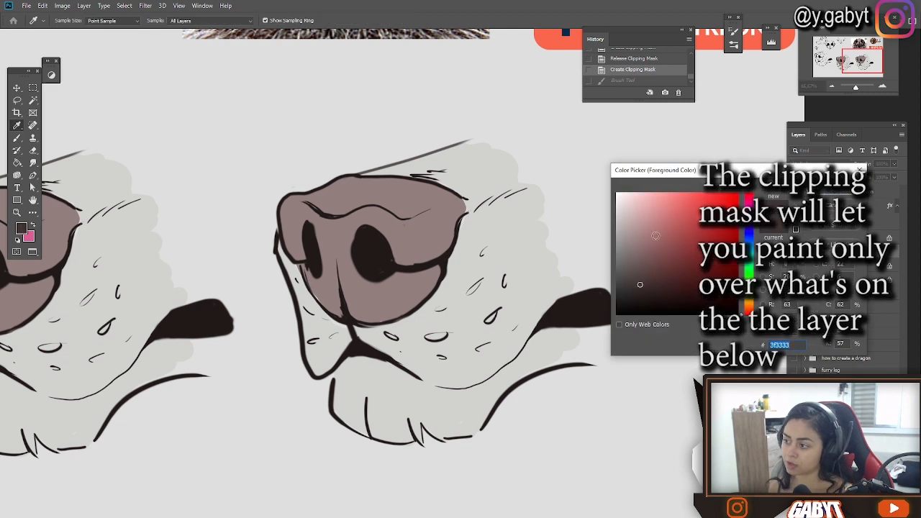
{"action": "left_click", "coordinate": [633, 220]}
{"action": "left_click", "coordinate": [630, 213]}
{"action": "left_click", "coordinate": [630, 214]}
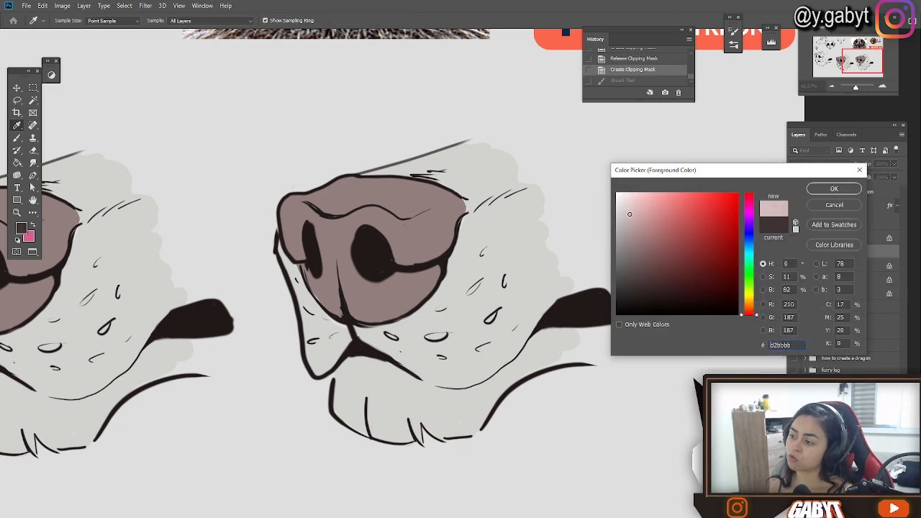
{"action": "left_click", "coordinate": [750, 310]}
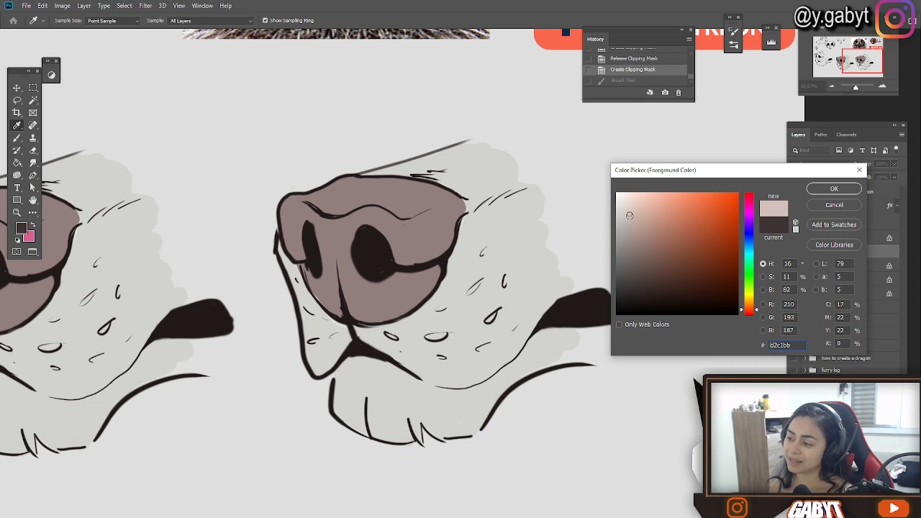
{"action": "left_click", "coordinate": [824, 189]}
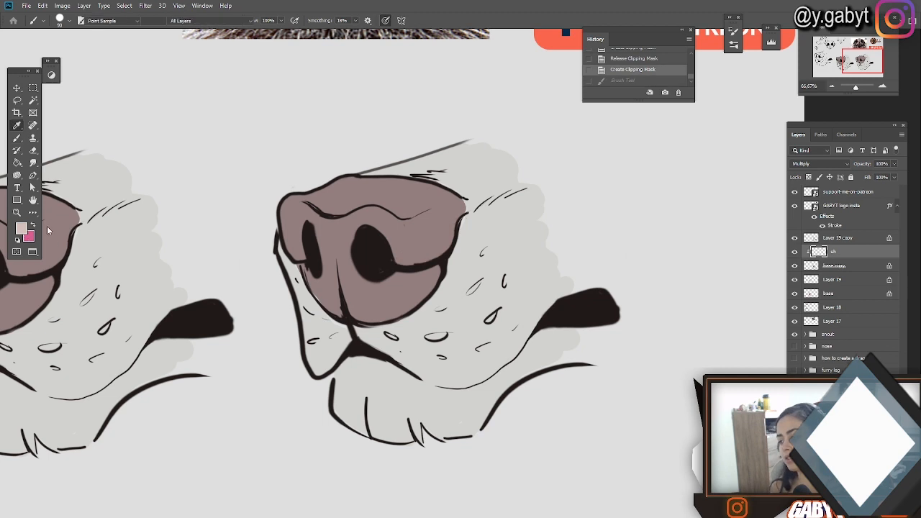
Step: Paint the shadow over the front plane of the nose, around both nostrils and down its underside
{"action": "key", "text": "ctrl+z"}
{"action": "mouse_move", "coordinate": [344, 333]}
{"action": "left_mouse_down"}
{"action": "mouse_move", "coordinate": [397, 266]}
{"action": "mouse_move", "coordinate": [321, 288]}
{"action": "mouse_move", "coordinate": [324, 238]}
{"action": "left_mouse_up"}
{"action": "mouse_move", "coordinate": [324, 223]}
{"action": "left_mouse_down"}
{"action": "mouse_move", "coordinate": [292, 245]}
{"action": "mouse_move", "coordinate": [293, 213]}
{"action": "left_mouse_up"}
{"action": "left_click_drag", "start_coordinate": [386, 216], "coordinate": [414, 270]}
Step: Shade the muzzle on both sides of the central lip line below the nose with a larger brush
{"action": "key", "text": "bracketright"}
{"action": "key", "text": "bracketright"}
{"action": "key", "text": "bracketright"}
{"action": "key", "text": "bracketright"}
{"action": "key", "text": "bracketright"}
{"action": "key", "text": "bracketright"}
{"action": "mouse_move", "coordinate": [363, 334]}
{"action": "left_mouse_down"}
{"action": "mouse_move", "coordinate": [374, 353]}
{"action": "mouse_move", "coordinate": [377, 311]}
{"action": "mouse_move", "coordinate": [433, 376]}
{"action": "mouse_move", "coordinate": [372, 333]}
{"action": "mouse_move", "coordinate": [449, 388]}
{"action": "mouse_move", "coordinate": [391, 347]}
{"action": "mouse_move", "coordinate": [460, 388]}
{"action": "mouse_move", "coordinate": [434, 377]}
{"action": "mouse_move", "coordinate": [482, 389]}
{"action": "left_mouse_up"}
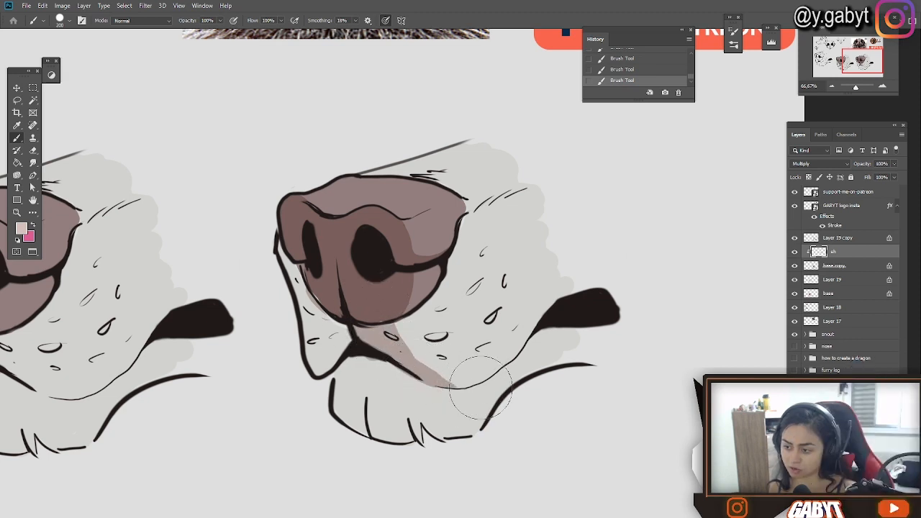
{"action": "key", "text": "bracketleft"}
{"action": "left_click_drag", "start_coordinate": [362, 333], "coordinate": [355, 369]}
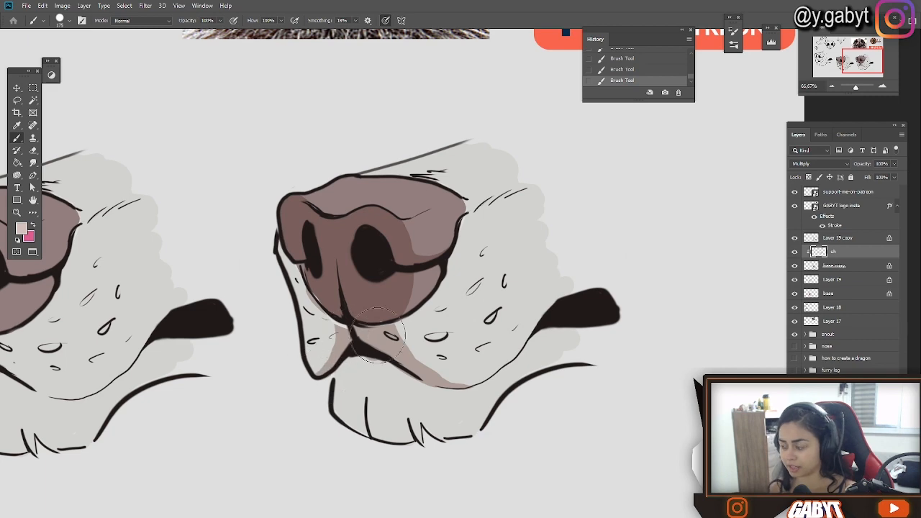
Step: Add small shadows beneath the whisker marks across the cheek with a smaller brush
{"action": "left_click", "coordinate": [883, 86]}
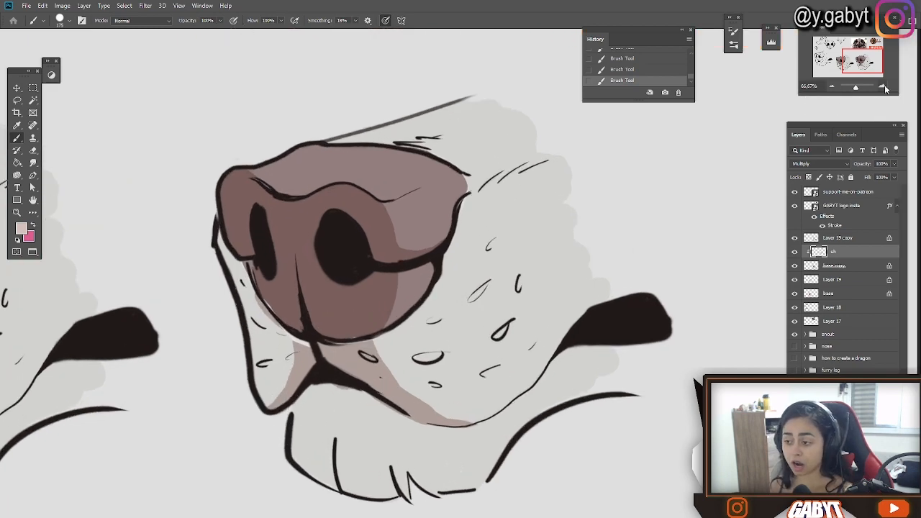
{"action": "left_click", "coordinate": [885, 87]}
{"action": "left_click_drag", "start_coordinate": [388, 322], "coordinate": [686, 216]}
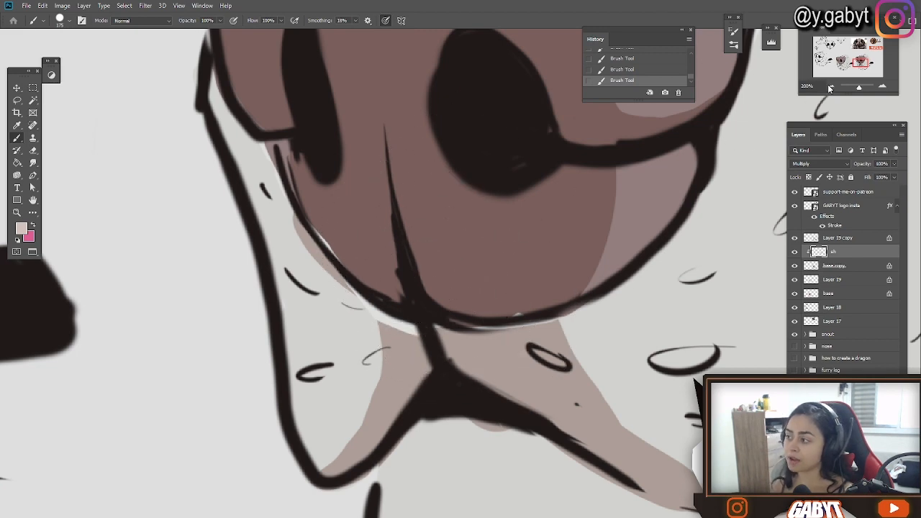
{"action": "left_click", "coordinate": [832, 87]}
{"action": "left_click", "coordinate": [832, 87]}
{"action": "left_click", "coordinate": [832, 87]}
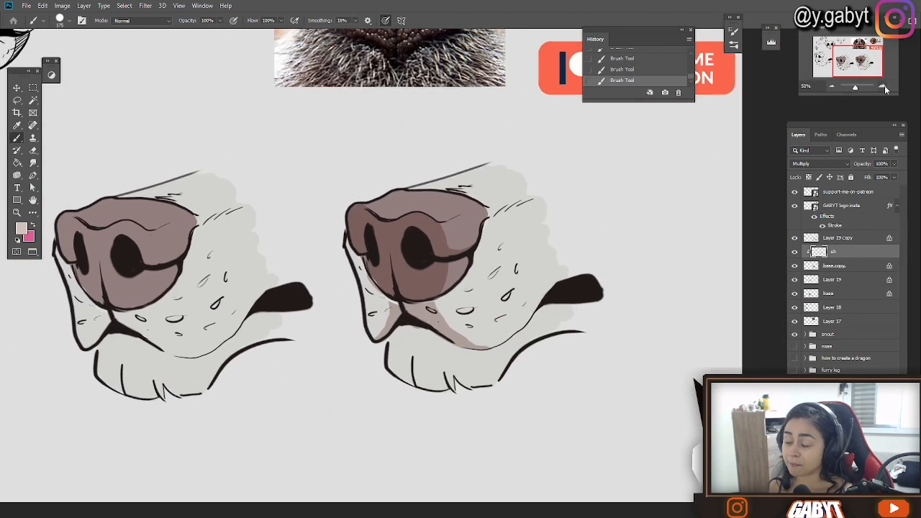
{"action": "left_click", "coordinate": [885, 84]}
{"action": "left_click", "coordinate": [885, 85]}
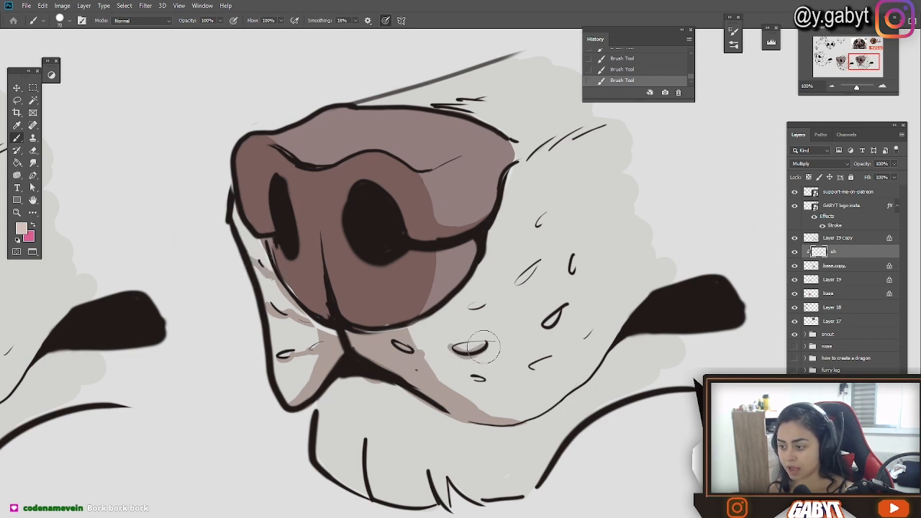
{"action": "left_click_drag", "start_coordinate": [461, 351], "coordinate": [481, 358]}
{"action": "left_click_drag", "start_coordinate": [555, 315], "coordinate": [549, 328]}
{"action": "left_click_drag", "start_coordinate": [538, 268], "coordinate": [519, 285]}
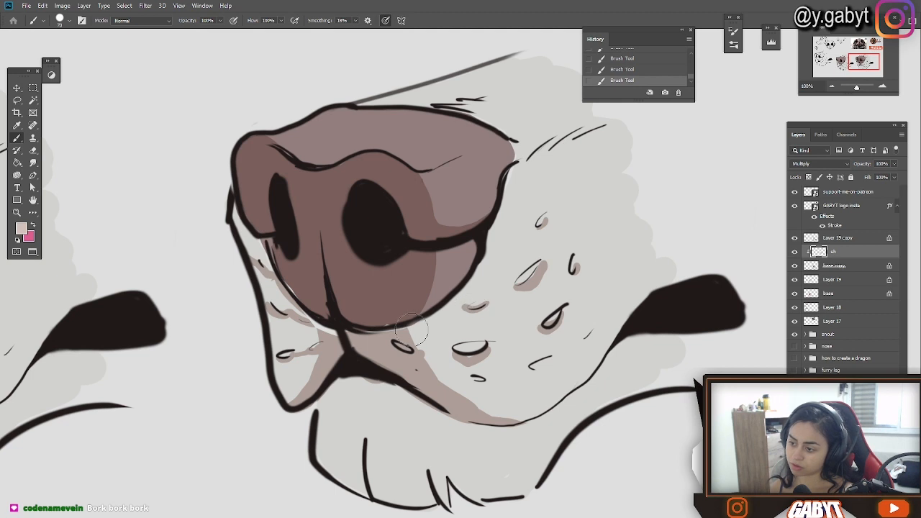
Step: Extend the shadow under the nose onto the cheek and shade the wing and crease of the near nostril
{"action": "left_click_drag", "start_coordinate": [411, 330], "coordinate": [436, 318]}
{"action": "left_click_drag", "start_coordinate": [469, 243], "coordinate": [481, 216]}
{"action": "key", "text": "ctrl+z"}
{"action": "left_click_drag", "start_coordinate": [419, 181], "coordinate": [460, 160]}
Step: Shade along the fur lines behind the nose and on the snout's bridge, erasing the excess on the cheek
{"action": "left_click_drag", "start_coordinate": [554, 140], "coordinate": [506, 176]}
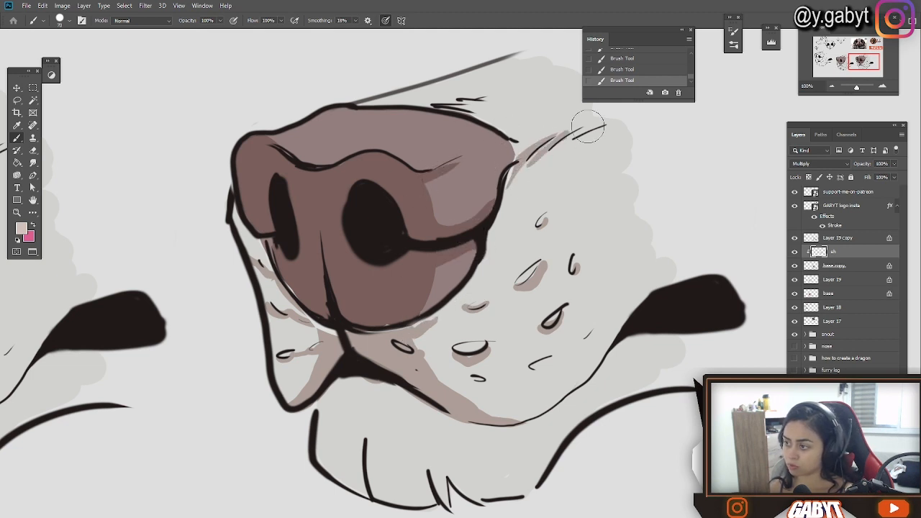
{"action": "mouse_move", "coordinate": [596, 120]}
{"action": "left_mouse_down"}
{"action": "mouse_move", "coordinate": [557, 133]}
{"action": "mouse_move", "coordinate": [514, 180]}
{"action": "left_mouse_up"}
{"action": "key", "text": "e"}
{"action": "left_click_drag", "start_coordinate": [596, 132], "coordinate": [568, 127]}
{"action": "key", "text": "b"}
{"action": "left_click_drag", "start_coordinate": [440, 97], "coordinate": [371, 102]}
{"action": "left_click_drag", "start_coordinate": [477, 104], "coordinate": [417, 106]}
{"action": "left_click_drag", "start_coordinate": [507, 98], "coordinate": [446, 110]}
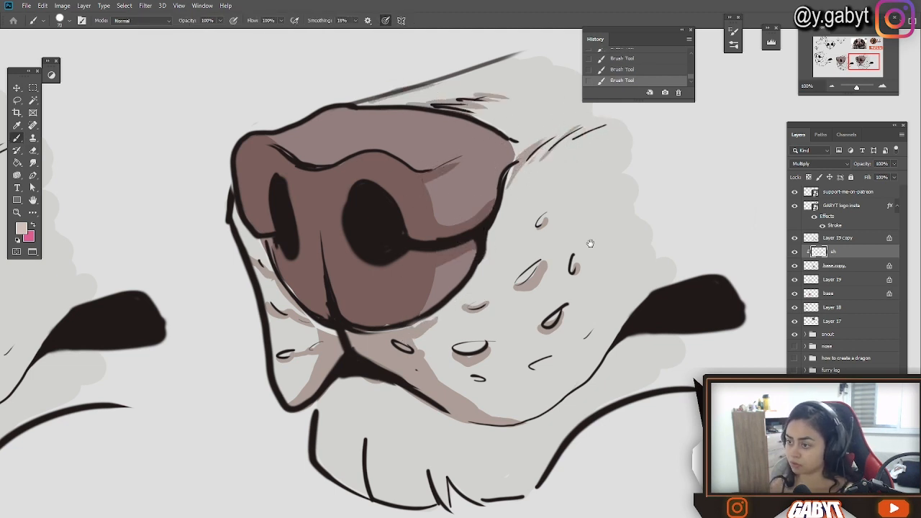
Step: Shade along the mouth line from the lip to the mouth corner and along the chin's upper edge
{"action": "left_click_drag", "start_coordinate": [590, 243], "coordinate": [493, 187]}
{"action": "key", "text": "ctrl+z"}
{"action": "left_click_drag", "start_coordinate": [567, 235], "coordinate": [396, 349]}
{"action": "mouse_move", "coordinate": [543, 293]}
{"action": "left_mouse_down"}
{"action": "mouse_move", "coordinate": [408, 437]}
{"action": "mouse_move", "coordinate": [353, 413]}
{"action": "left_mouse_up"}
{"action": "mouse_move", "coordinate": [434, 366]}
{"action": "left_mouse_down"}
{"action": "mouse_move", "coordinate": [336, 349]}
{"action": "mouse_move", "coordinate": [236, 395]}
{"action": "mouse_move", "coordinate": [239, 424]}
{"action": "left_mouse_up"}
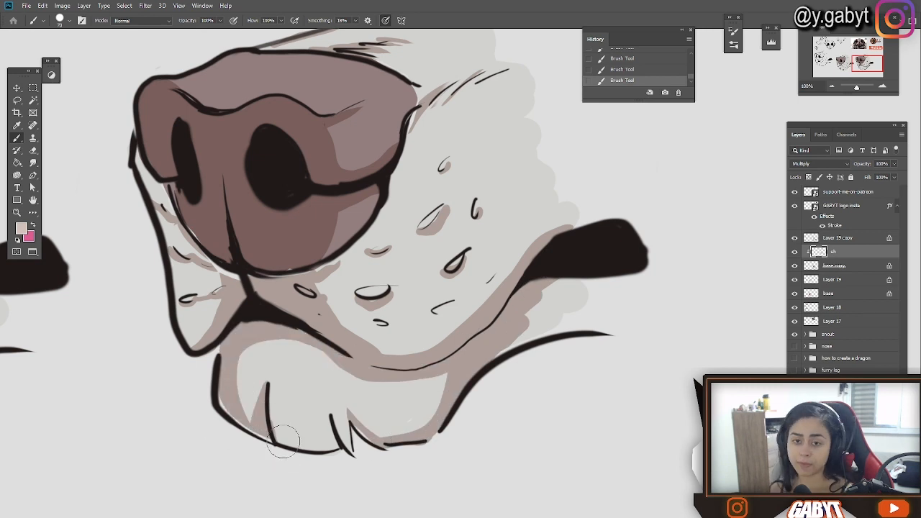
Step: Paint pointed fur-shaped shadows at the bottom of the chin, between its fur lines
{"action": "scroll", "coordinate": [373, 293], "scroll_direction": "down", "scroll_amount": 3}
{"action": "left_click_drag", "start_coordinate": [506, 289], "coordinate": [609, 215]}
{"action": "left_click_drag", "start_coordinate": [406, 306], "coordinate": [456, 278]}
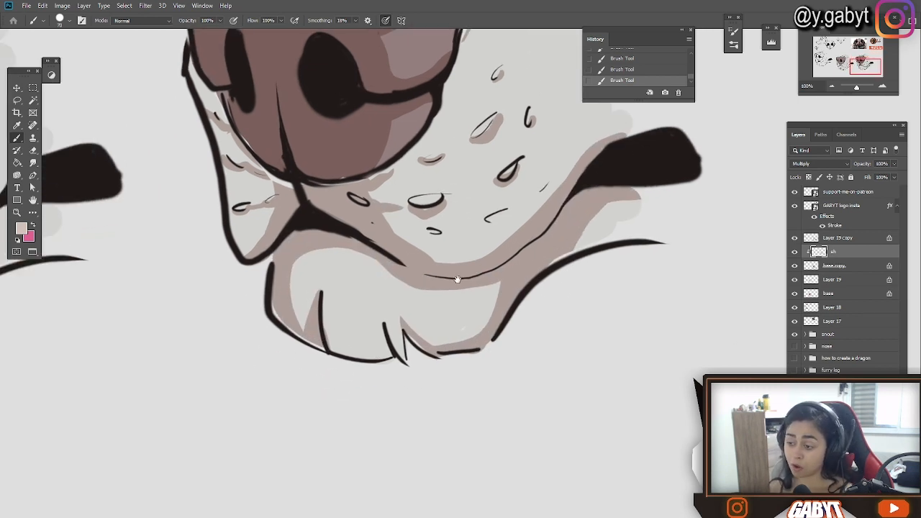
{"action": "left_click_drag", "start_coordinate": [379, 291], "coordinate": [387, 373]}
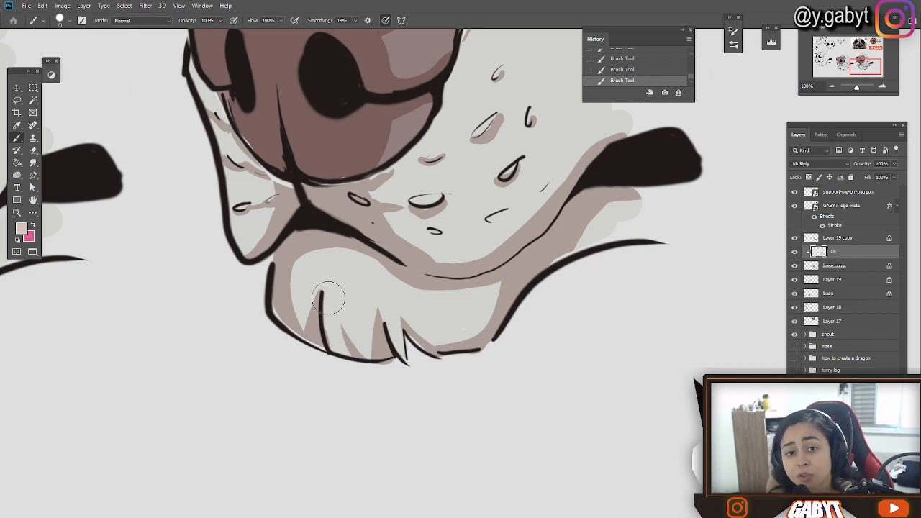
Step: Unlock the base copy layer's transparent pixels and fill the gaps beside the nose with the fur colour
{"action": "scroll", "coordinate": [327, 297], "scroll_direction": "up", "scroll_amount": 7}
{"action": "scroll", "coordinate": [504, 216], "scroll_direction": "down", "scroll_amount": 2}
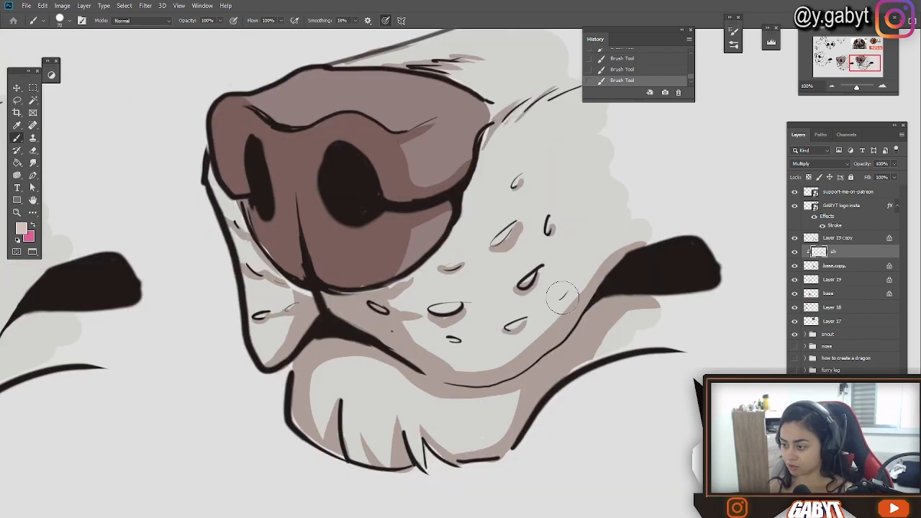
{"action": "left_click", "coordinate": [847, 267]}
{"action": "key", "text": "slash"}
{"action": "key", "text": "r"}
{"action": "key", "text": "b"}
{"action": "key", "text": "ctrl+z"}
{"action": "mouse_move", "coordinate": [317, 291]}
{"action": "left_mouse_down"}
{"action": "mouse_move", "coordinate": [264, 253]}
{"action": "mouse_move", "coordinate": [293, 276]}
{"action": "left_mouse_up"}
Step: Patch the remaining gaps around the nose outline on the base copy layer with sampled base colours
{"action": "left_click", "coordinate": [362, 242], "text": "alt"}
{"action": "scroll", "coordinate": [496, 144], "scroll_direction": "down", "scroll_amount": 3}
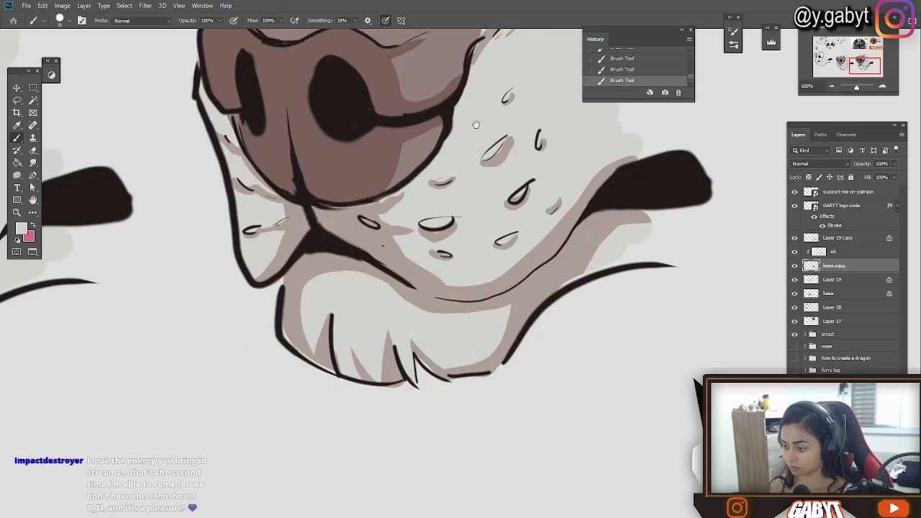
{"action": "left_click_drag", "start_coordinate": [311, 226], "coordinate": [345, 339]}
{"action": "key", "text": "ctrl+z"}
{"action": "left_click_drag", "start_coordinate": [261, 216], "coordinate": [269, 227]}
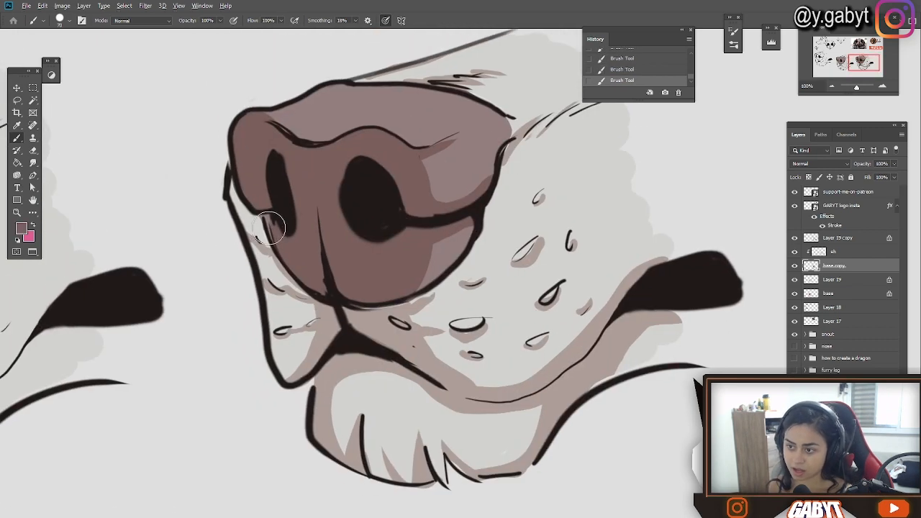
{"action": "left_click", "coordinate": [502, 126], "text": "alt"}
{"action": "mouse_move", "coordinate": [501, 126]}
{"action": "left_mouse_down"}
{"action": "mouse_move", "coordinate": [480, 153]}
{"action": "mouse_move", "coordinate": [459, 152]}
{"action": "left_mouse_up"}
{"action": "key", "text": "ctrl+minus"}
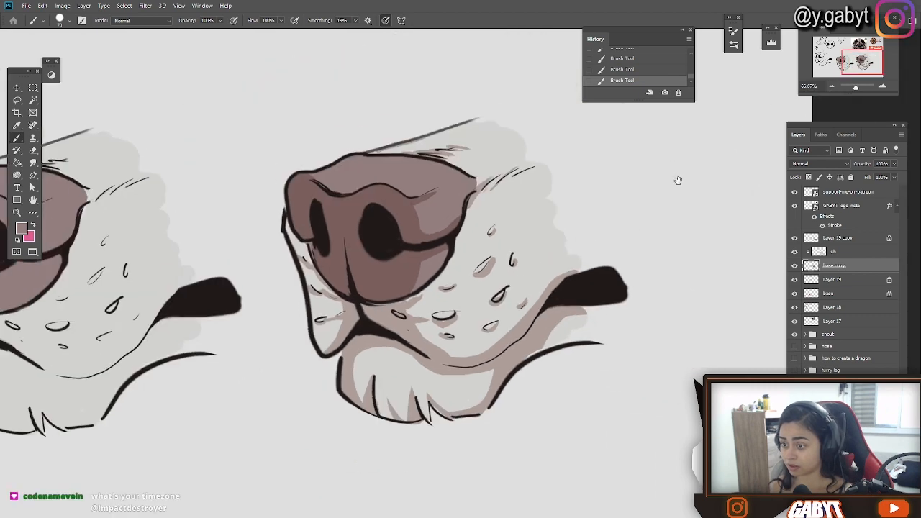
{"action": "key", "text": "ctrl+plus"}
{"action": "key", "text": "ctrl+minus"}
Step: Select the sh layer, lock its transparent pixels, and set a soft round brush of 511 px
{"action": "left_click", "coordinate": [835, 251]}
{"action": "left_click", "coordinate": [794, 252]}
{"action": "left_click", "coordinate": [794, 253]}
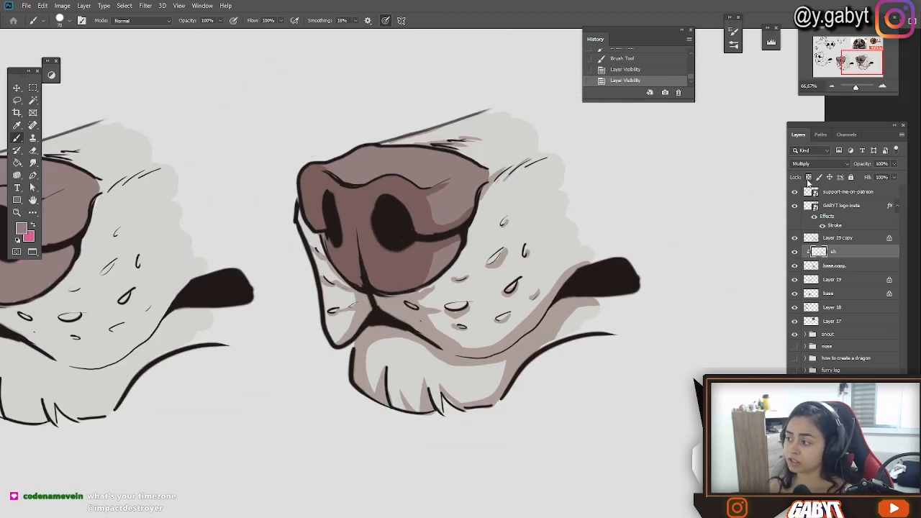
{"action": "right_click", "coordinate": [253, 185]}
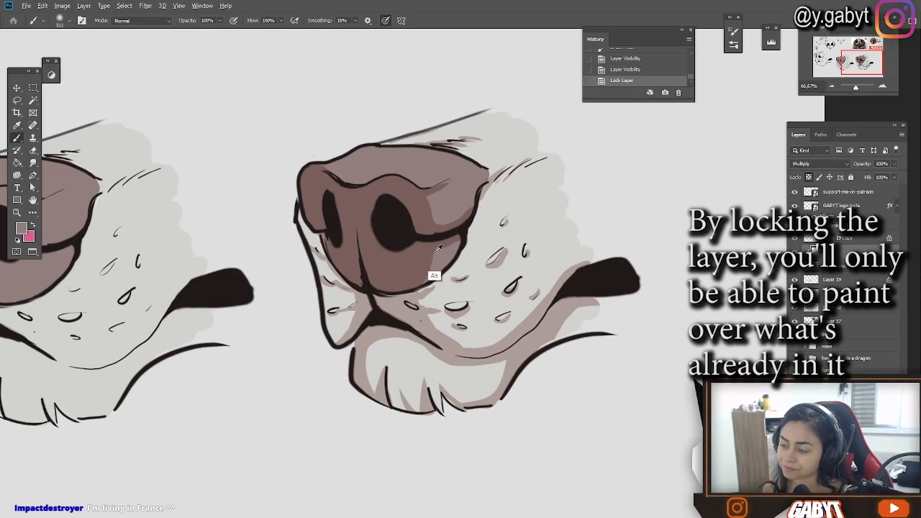
Step: Sample the dark nostril colour and enable Transfer for the soft brush
{"action": "left_click", "coordinate": [385, 216], "text": "alt"}
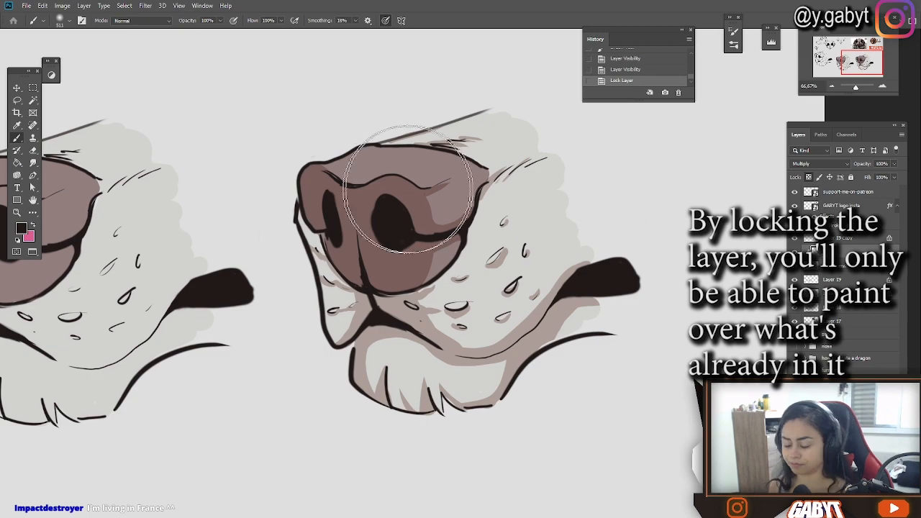
{"action": "key", "text": "F5"}
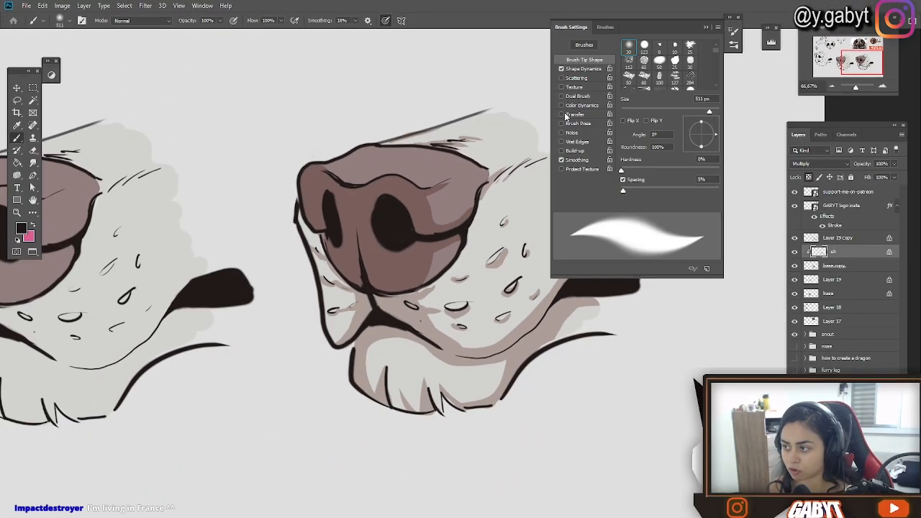
{"action": "left_click", "coordinate": [562, 114]}
{"action": "key", "text": "F5"}
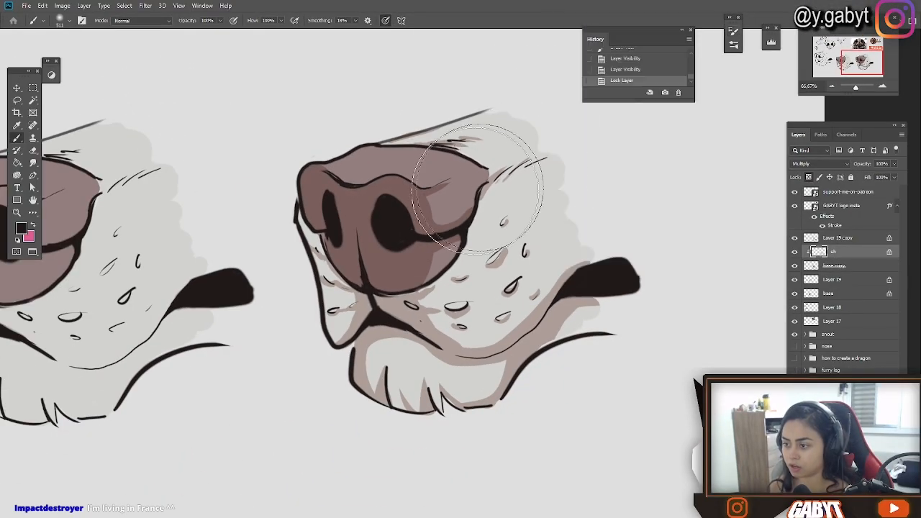
{"action": "mouse_move", "coordinate": [376, 243]}
{"action": "left_mouse_down"}
{"action": "mouse_move", "coordinate": [414, 209]}
{"action": "mouse_move", "coordinate": [360, 237]}
{"action": "mouse_move", "coordinate": [366, 247]}
{"action": "mouse_move", "coordinate": [391, 214]}
{"action": "mouse_move", "coordinate": [411, 216]}
{"action": "mouse_move", "coordinate": [428, 237]}
{"action": "mouse_move", "coordinate": [384, 274]}
{"action": "mouse_move", "coordinate": [357, 214]}
{"action": "mouse_move", "coordinate": [413, 237]}
{"action": "mouse_move", "coordinate": [385, 280]}
{"action": "mouse_move", "coordinate": [375, 275]}
{"action": "mouse_move", "coordinate": [384, 293]}
{"action": "mouse_move", "coordinate": [358, 256]}
{"action": "left_mouse_up"}
{"action": "key", "text": "ctrl+z"}
{"action": "key", "text": "ctrl+z"}
{"action": "key", "text": "ctrl+z"}
{"action": "key", "text": "ctrl+z"}
Step: Darken the shadows under the nose, around the lip split and near the mouth corner with soft strokes
{"action": "key", "text": "3"}
{"action": "left_click_drag", "start_coordinate": [360, 257], "coordinate": [403, 306]}
{"action": "mouse_move", "coordinate": [561, 300]}
{"action": "left_mouse_down"}
{"action": "mouse_move", "coordinate": [512, 364]}
{"action": "mouse_move", "coordinate": [550, 323]}
{"action": "left_mouse_up"}
{"action": "key", "text": "ctrl+z"}
{"action": "key", "text": "ctrl+z"}
{"action": "key", "text": "ctrl+z"}
{"action": "left_click_drag", "start_coordinate": [329, 241], "coordinate": [356, 281]}
{"action": "key", "text": "ctrl+z"}
Step: Touch up the fur just below the nose on the base copy layer with the sampled fur colour, and reselect sh
{"action": "left_click_drag", "start_coordinate": [856, 88], "coordinate": [857, 88]}
{"action": "left_click", "coordinate": [836, 266]}
{"action": "left_click", "coordinate": [589, 213], "text": "alt"}
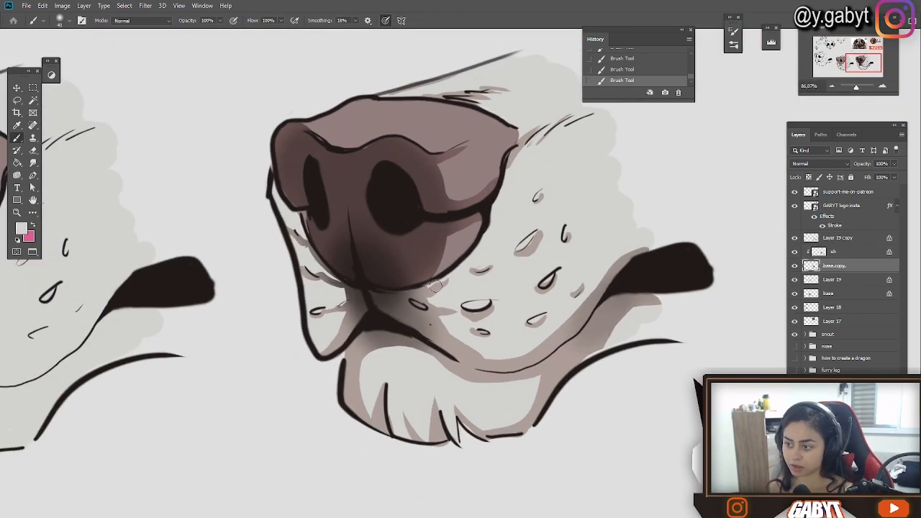
{"action": "left_click", "coordinate": [822, 252]}
{"action": "left_click", "coordinate": [831, 86]}
{"action": "left_click_drag", "start_coordinate": [675, 205], "coordinate": [687, 237]}
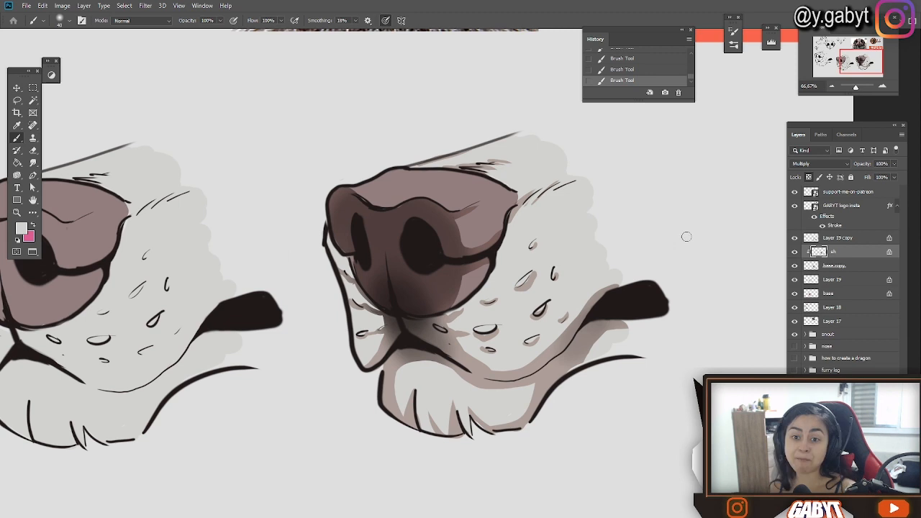
Step: Compare the cheek shading by undoing and redoing the last stroke and toggling the sh layer's visibility
{"action": "left_click_drag", "start_coordinate": [425, 304], "coordinate": [387, 283]}
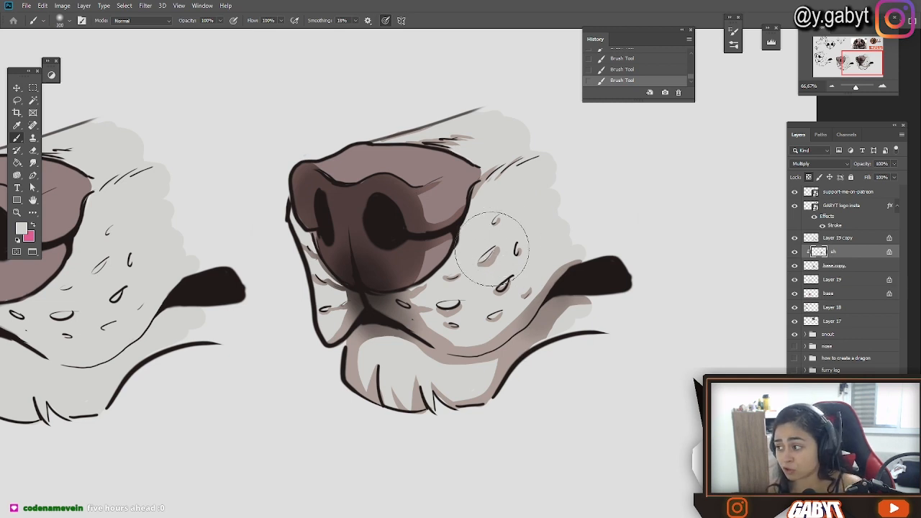
{"action": "key", "text": "ctrl+z"}
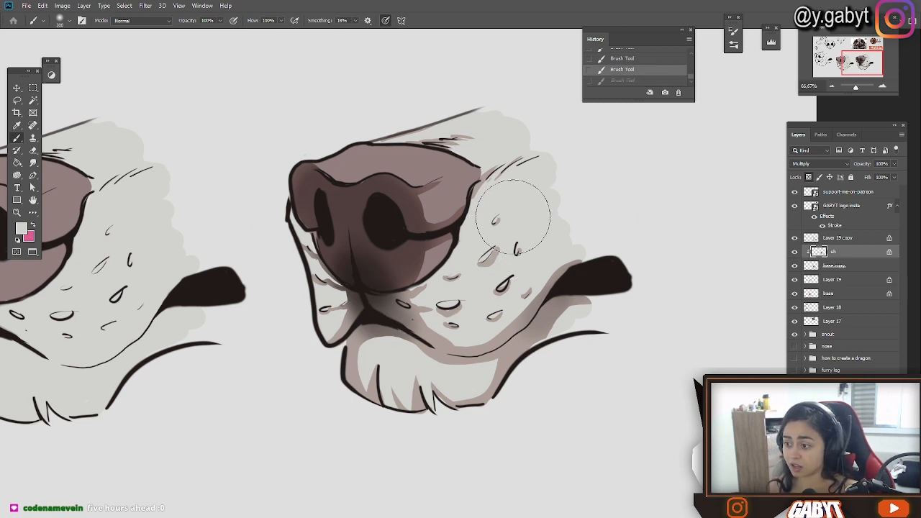
{"action": "key", "text": "ctrl+shift+z"}
{"action": "key", "text": "ctrl+z"}
{"action": "key", "text": "ctrl+shift+z"}
{"action": "key", "text": "ctrl+z"}
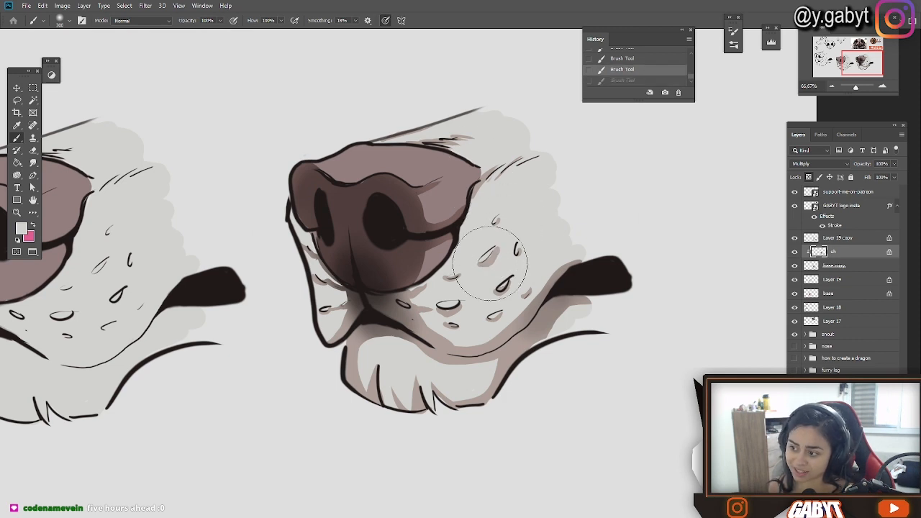
{"action": "key", "text": "ctrl+shift+z"}
{"action": "key", "text": "ctrl+z"}
{"action": "left_click", "coordinate": [795, 251]}
{"action": "left_click", "coordinate": [795, 251]}
Step: Set white as the foreground colour and lighten the cheek's shadows with soft strokes, undoing the last one
{"action": "key", "text": "d"}
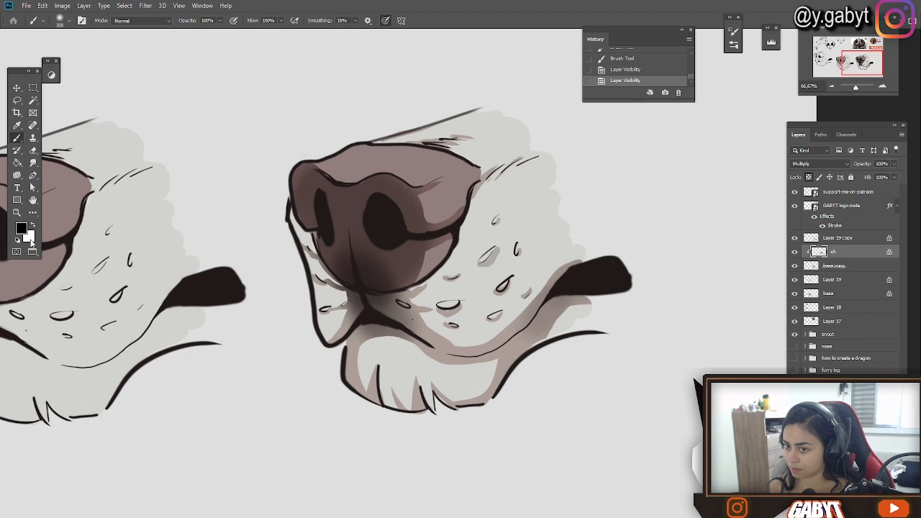
{"action": "key", "text": "x"}
{"action": "mouse_move", "coordinate": [502, 253]}
{"action": "left_mouse_down"}
{"action": "mouse_move", "coordinate": [496, 249]}
{"action": "mouse_move", "coordinate": [505, 278]}
{"action": "left_mouse_up"}
{"action": "left_click_drag", "start_coordinate": [505, 280], "coordinate": [497, 287]}
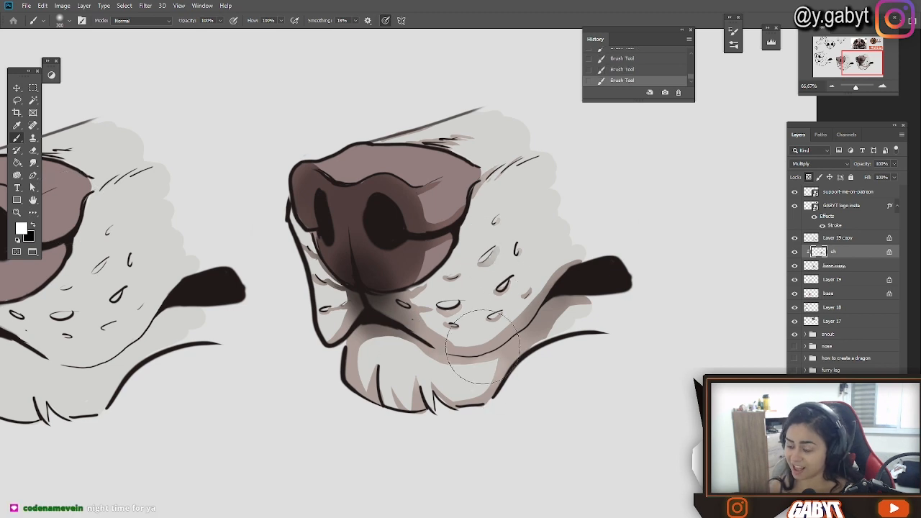
{"action": "key", "text": "ctrl+z"}
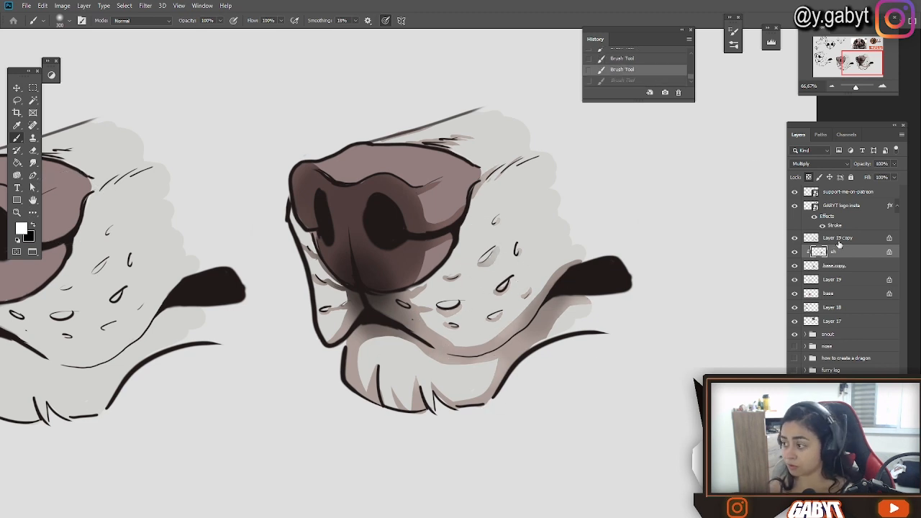
Step: Select the Layer 19 copy line art and toggle its visibility to demonstrate it
{"action": "left_click", "coordinate": [799, 238]}
{"action": "left_click", "coordinate": [794, 238]}
{"action": "left_click", "coordinate": [795, 238]}
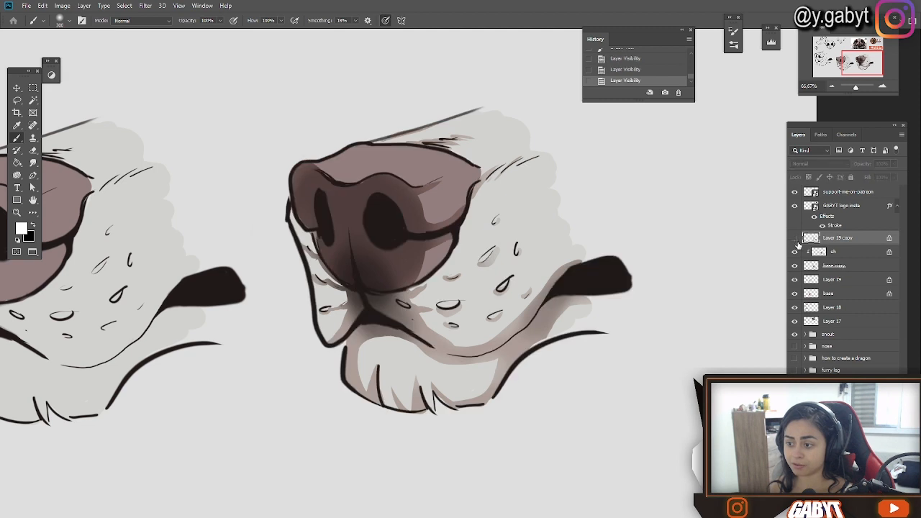
{"action": "left_click", "coordinate": [794, 239]}
{"action": "left_click", "coordinate": [795, 241]}
{"action": "left_click", "coordinate": [796, 238]}
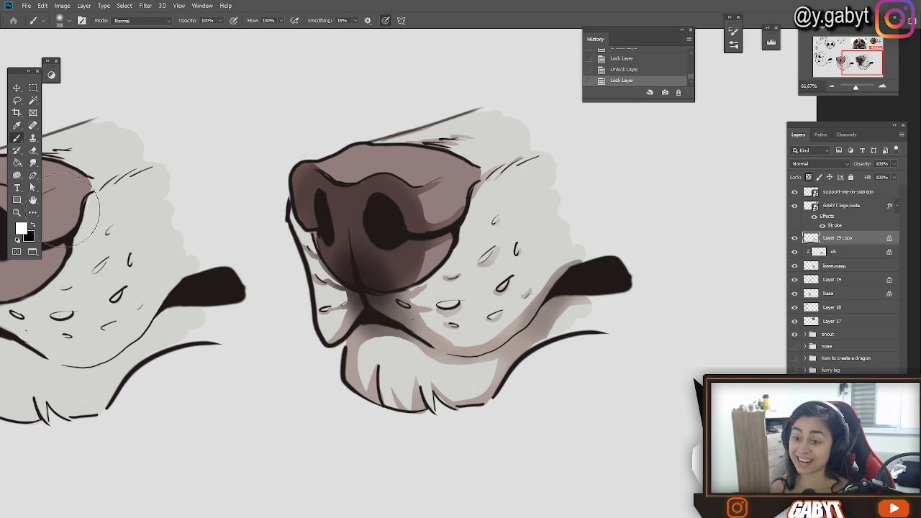
Step: Set the foreground colour to a dark red, about #5c1515
{"action": "left_click", "coordinate": [21, 228]}
{"action": "left_click", "coordinate": [466, 202]}
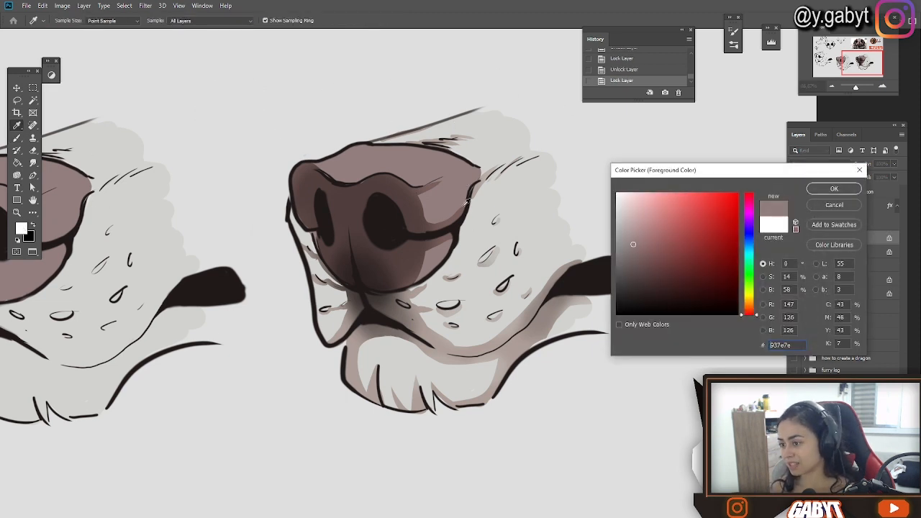
{"action": "mouse_move", "coordinate": [652, 255]}
{"action": "left_mouse_down"}
{"action": "mouse_move", "coordinate": [684, 255]}
{"action": "mouse_move", "coordinate": [710, 270]}
{"action": "left_mouse_up"}
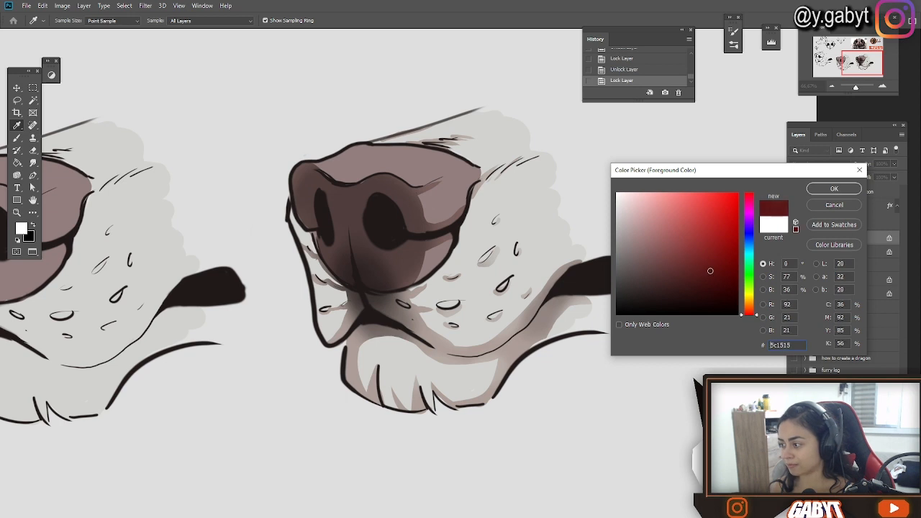
{"action": "left_click", "coordinate": [834, 189]}
Step: Tint the line art dark red along the nose edge, cheek marks, muzzle outline and mouth corner
{"action": "left_click_drag", "start_coordinate": [472, 224], "coordinate": [432, 234]}
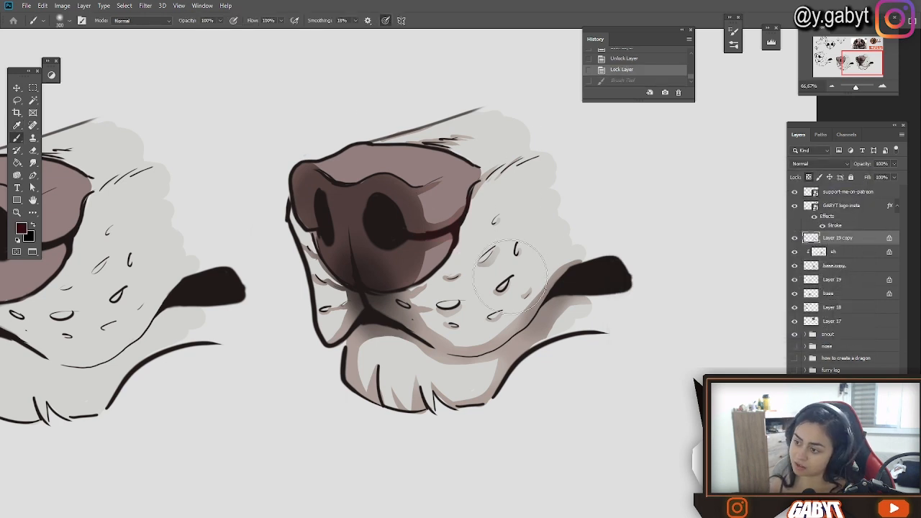
{"action": "left_click_drag", "start_coordinate": [510, 279], "coordinate": [512, 248]}
{"action": "mouse_move", "coordinate": [302, 238]}
{"action": "left_mouse_down"}
{"action": "mouse_move", "coordinate": [397, 398]}
{"action": "mouse_move", "coordinate": [644, 258]}
{"action": "left_mouse_up"}
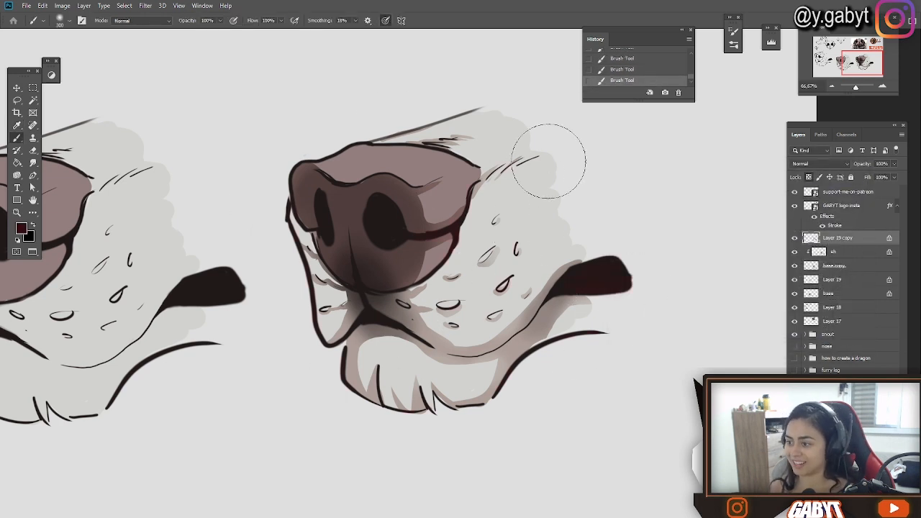
Step: Tint the muzzle's line art dark red with one broad stroke, toggling the stroke off and on to compare
{"action": "left_click_drag", "start_coordinate": [545, 161], "coordinate": [281, 209]}
{"action": "key", "text": "ctrl+z"}
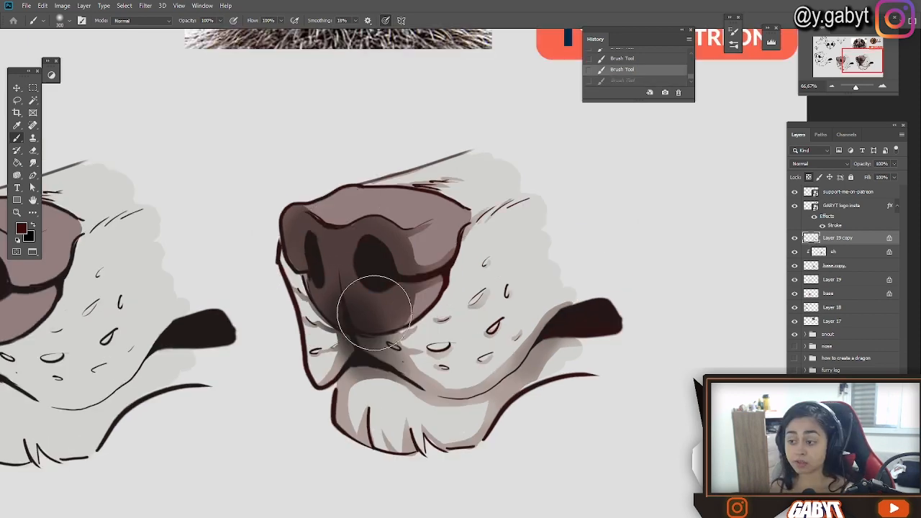
{"action": "scroll", "coordinate": [370, 288], "scroll_direction": "up", "scroll_amount": 2}
{"action": "key", "text": "ctrl+shift+z"}
{"action": "double_click", "coordinate": [833, 86]}
{"action": "key", "text": "ctrl+z"}
{"action": "double_click", "coordinate": [882, 86]}
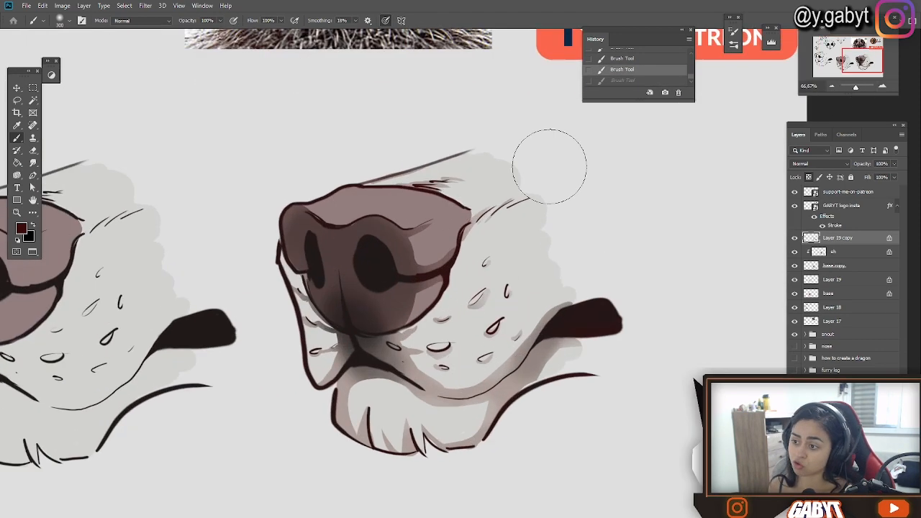
{"action": "key", "text": "ctrl+shift+z"}
Step: Set the foreground colour to a brighter red, #8e1515, test it on the cheek hairs, and shift its hue slightly towards orange
{"action": "left_click", "coordinate": [22, 229]}
{"action": "left_click", "coordinate": [719, 247]}
{"action": "left_click", "coordinate": [833, 188]}
{"action": "left_click_drag", "start_coordinate": [472, 224], "coordinate": [524, 192]}
{"action": "key", "text": "ctrl+z"}
{"action": "left_click", "coordinate": [22, 228]}
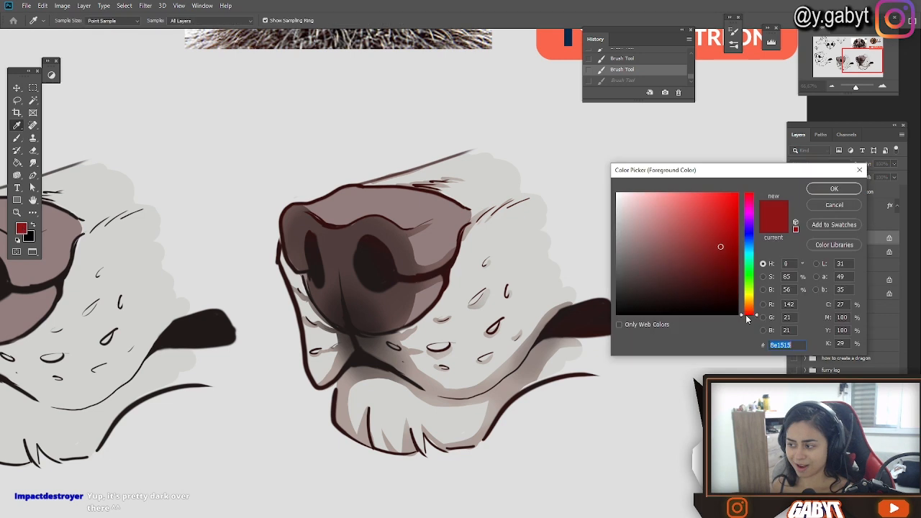
{"action": "left_click", "coordinate": [749, 313]}
{"action": "left_click", "coordinate": [834, 189]}
Step: Tint the line art orange-red along the nose edge, the muzzle's outer side, a cheek mark and the cheek hairs
{"action": "left_click_drag", "start_coordinate": [456, 183], "coordinate": [429, 175]}
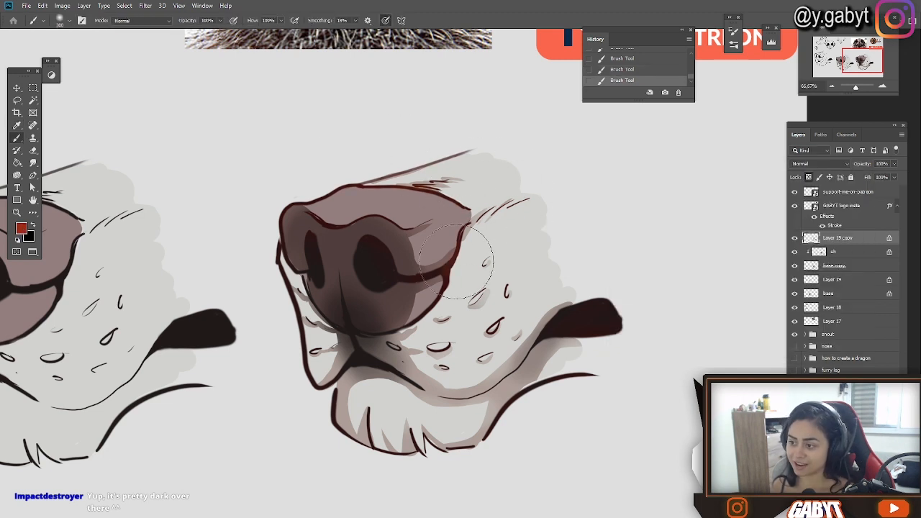
{"action": "left_click_drag", "start_coordinate": [274, 252], "coordinate": [281, 305]}
{"action": "left_click_drag", "start_coordinate": [504, 340], "coordinate": [495, 317]}
{"action": "left_click_drag", "start_coordinate": [336, 397], "coordinate": [342, 424]}
{"action": "key", "text": "ctrl+z"}
{"action": "left_click_drag", "start_coordinate": [496, 223], "coordinate": [515, 213]}
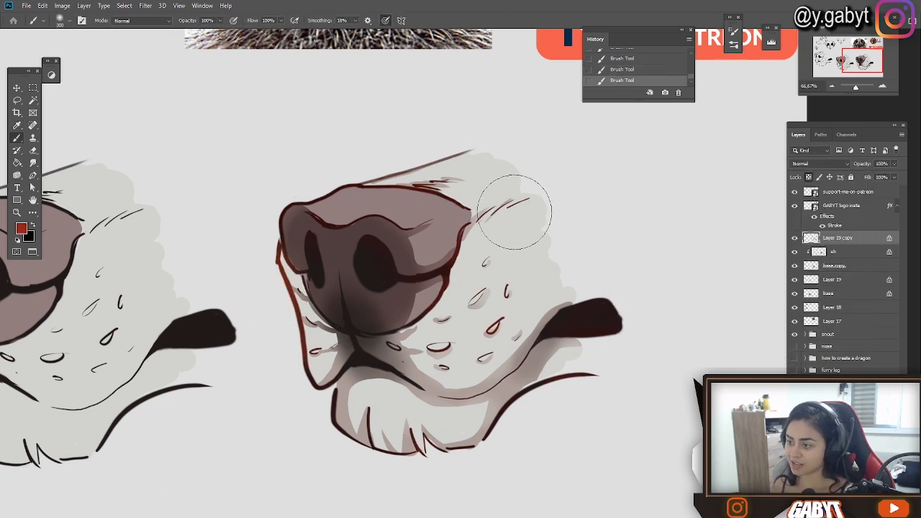
Step: Rename the line art layer as lineart and tint the mouth corner orange-red
{"action": "key", "text": "Return"}
{"action": "mouse_move", "coordinate": [855, 87]}
{"action": "left_mouse_down"}
{"action": "mouse_move", "coordinate": [845, 87]}
{"action": "mouse_move", "coordinate": [855, 87]}
{"action": "left_mouse_up"}
{"action": "left_click_drag", "start_coordinate": [437, 327], "coordinate": [454, 327]}
{"action": "key", "text": "ctrl+z"}
{"action": "left_click_drag", "start_coordinate": [548, 308], "coordinate": [569, 298]}
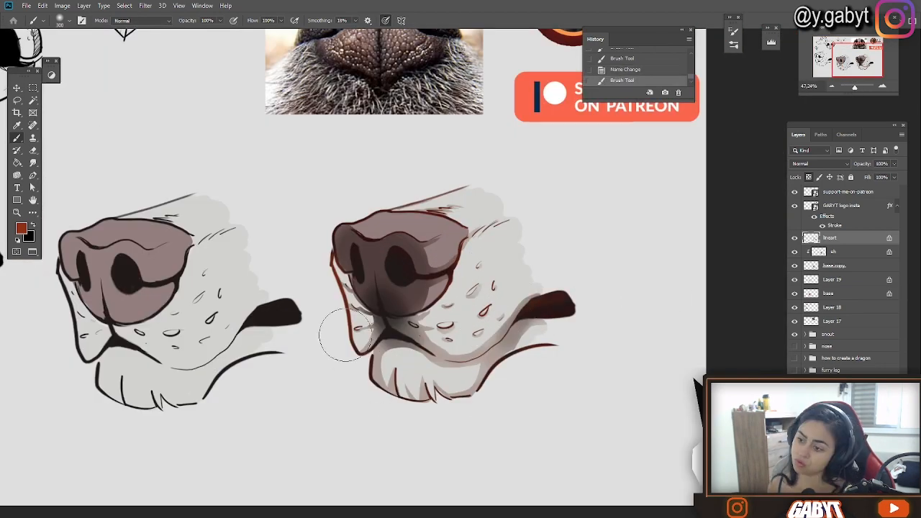
Step: Toggle the sh layer's visibility to show what the shading adds to the muzzle
{"action": "left_click", "coordinate": [883, 87]}
{"action": "left_click", "coordinate": [882, 87]}
{"action": "left_click", "coordinate": [795, 252]}
{"action": "left_click", "coordinate": [795, 252]}
Step: Duplicate the base copy, sh and lineart layers and place the duplicate muzzle beside the original
{"action": "left_click", "coordinate": [832, 87]}
{"action": "left_click", "coordinate": [832, 87]}
{"action": "left_click", "coordinate": [832, 88]}
{"action": "left_click", "coordinate": [835, 266]}
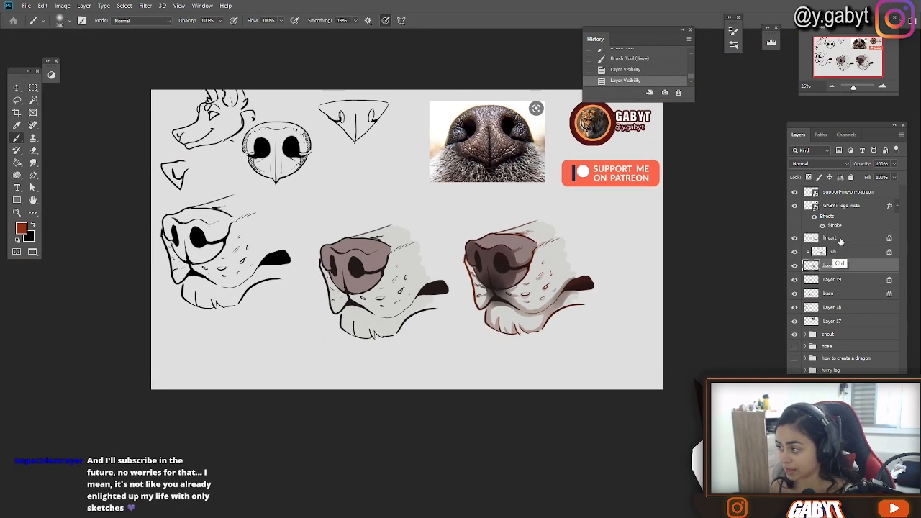
{"action": "left_click", "coordinate": [841, 242], "text": "shift"}
{"action": "left_click_drag", "start_coordinate": [618, 290], "coordinate": [679, 304]}
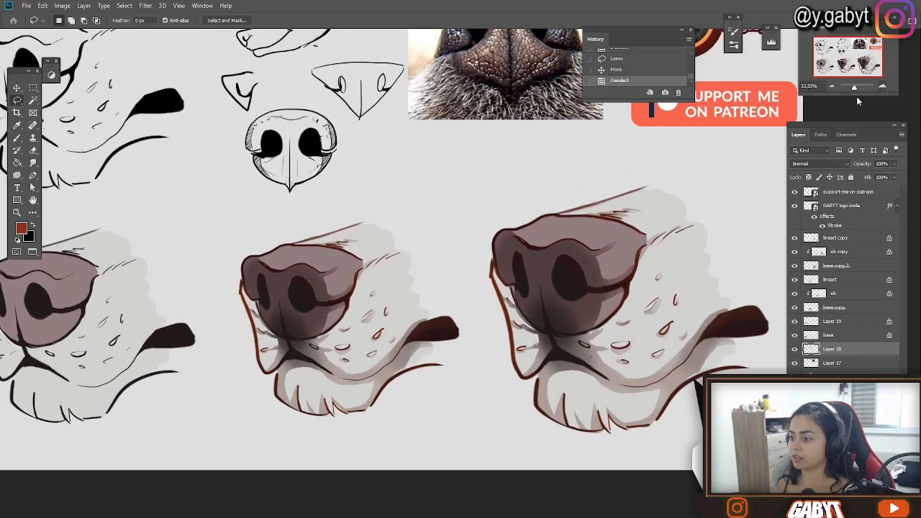
{"action": "scroll", "coordinate": [380, 232], "scroll_direction": "up", "scroll_amount": 3}
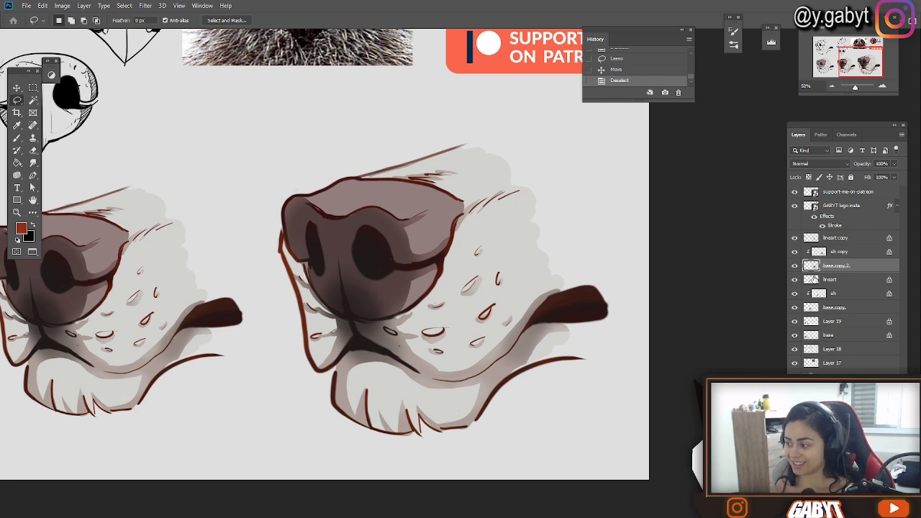
Step: Merge the layers of the earlier muzzles into one and check the duplicate muzzle's base by toggling its visibility
{"action": "left_click", "coordinate": [833, 363]}
{"action": "left_click", "coordinate": [841, 294], "text": "shift"}
{"action": "key", "text": "ctrl+e"}
{"action": "left_click", "coordinate": [831, 281]}
{"action": "key", "text": "ctrl+e"}
{"action": "left_click", "coordinate": [795, 265]}
{"action": "left_click", "coordinate": [794, 265]}
Step: Create a new layer named ref in Screen mode above the sh copy layer
{"action": "left_click", "coordinate": [838, 252]}
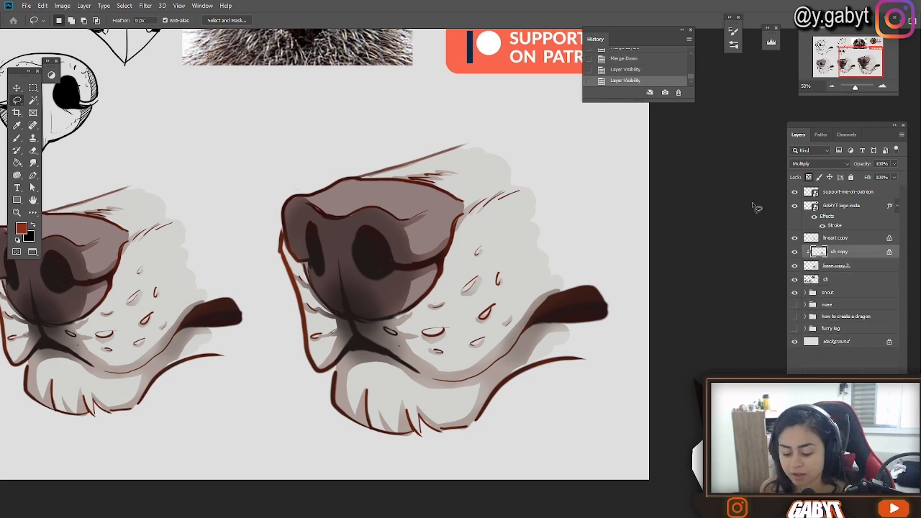
{"action": "key", "text": "ctrl+shift+n"}
{"action": "left_click", "coordinate": [432, 191]}
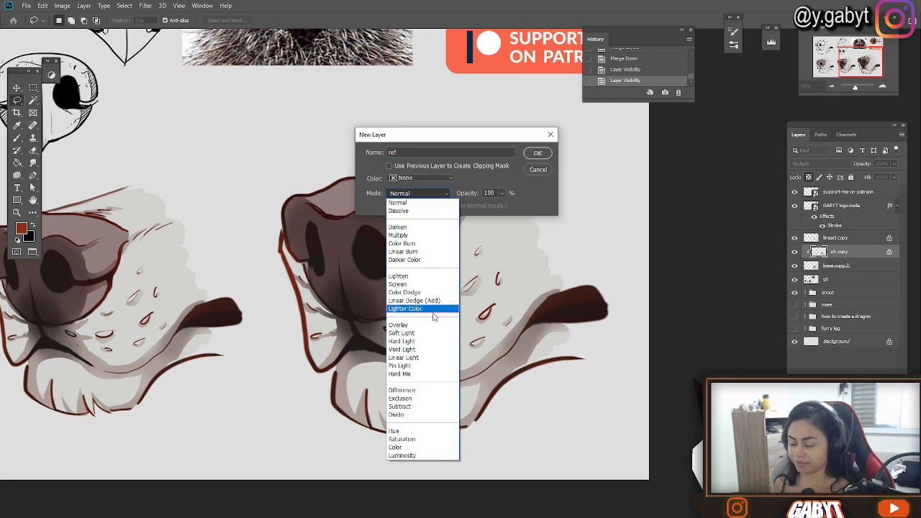
{"action": "left_click", "coordinate": [421, 282]}
{"action": "left_click", "coordinate": [537, 156]}
Step: Choose a light grey colour and a small soft brush, and paint highlights along the nose's upper ridge and nostril
{"action": "key", "text": "b"}
{"action": "left_click_drag", "start_coordinate": [357, 209], "coordinate": [396, 248]}
{"action": "key", "text": "ctrl+z"}
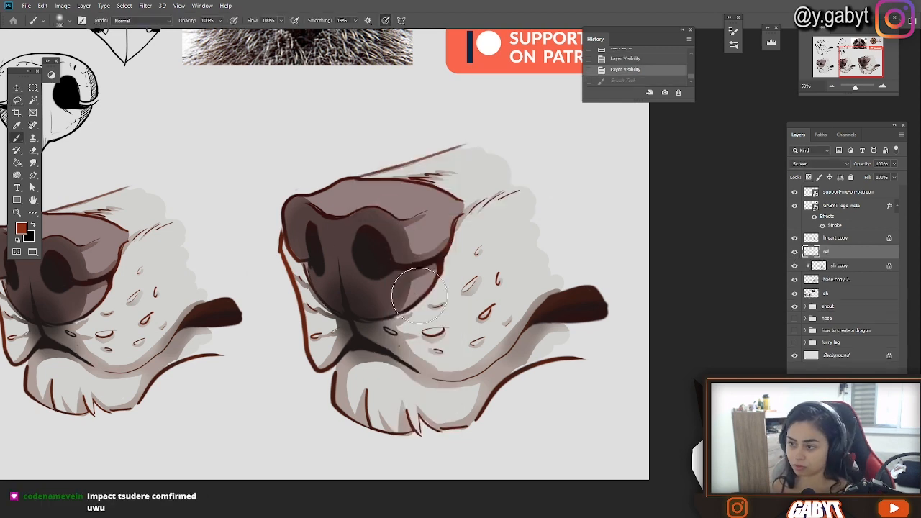
{"action": "left_click", "coordinate": [671, 128]}
{"action": "key", "text": "ctrl+z"}
{"action": "left_click", "coordinate": [733, 31]}
{"action": "left_click", "coordinate": [733, 32]}
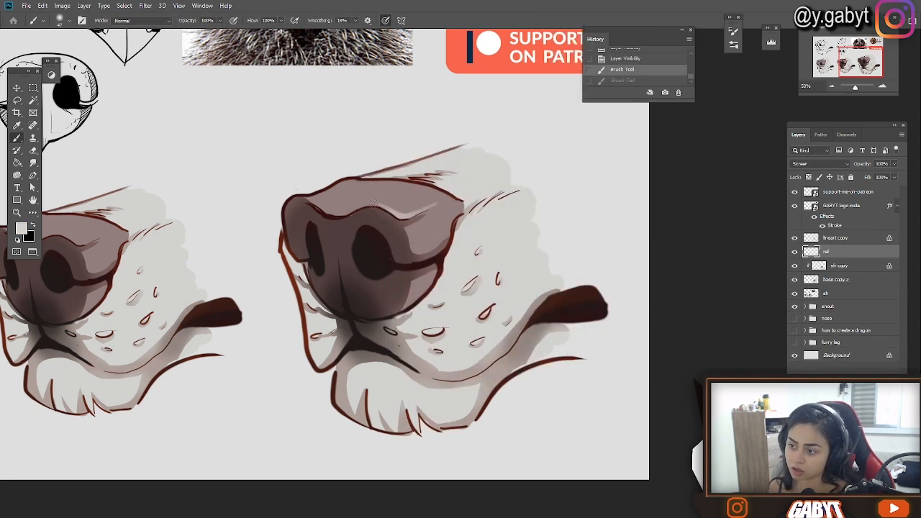
{"action": "mouse_move", "coordinate": [373, 204]}
{"action": "left_mouse_down"}
{"action": "mouse_move", "coordinate": [334, 213]}
{"action": "mouse_move", "coordinate": [305, 198]}
{"action": "left_mouse_up"}
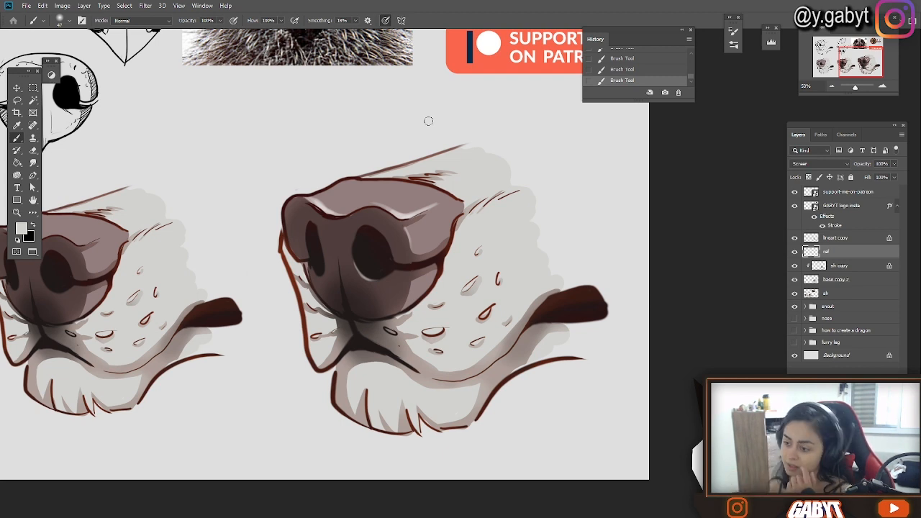
Step: Refine the light highlights around the nostrils up close, undoing a misplaced stroke
{"action": "left_click", "coordinate": [884, 88]}
{"action": "left_click", "coordinate": [884, 88]}
{"action": "left_click", "coordinate": [884, 87]}
{"action": "left_click_drag", "start_coordinate": [303, 124], "coordinate": [615, 270]}
{"action": "key", "text": "ctrl+z"}
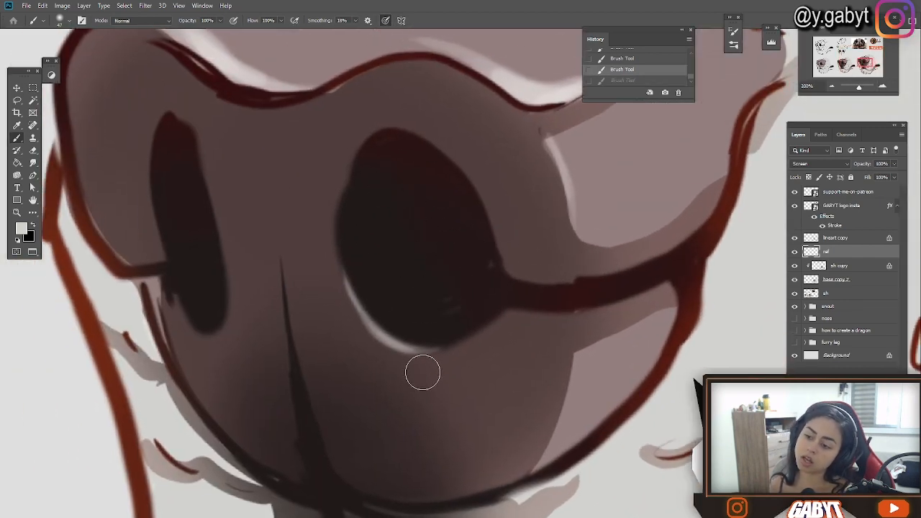
{"action": "mouse_move", "coordinate": [504, 376]}
{"action": "left_mouse_down"}
{"action": "mouse_move", "coordinate": [301, 267]}
{"action": "mouse_move", "coordinate": [310, 170]}
{"action": "left_mouse_up"}
{"action": "left_click", "coordinate": [832, 85]}
{"action": "left_click", "coordinate": [833, 85]}
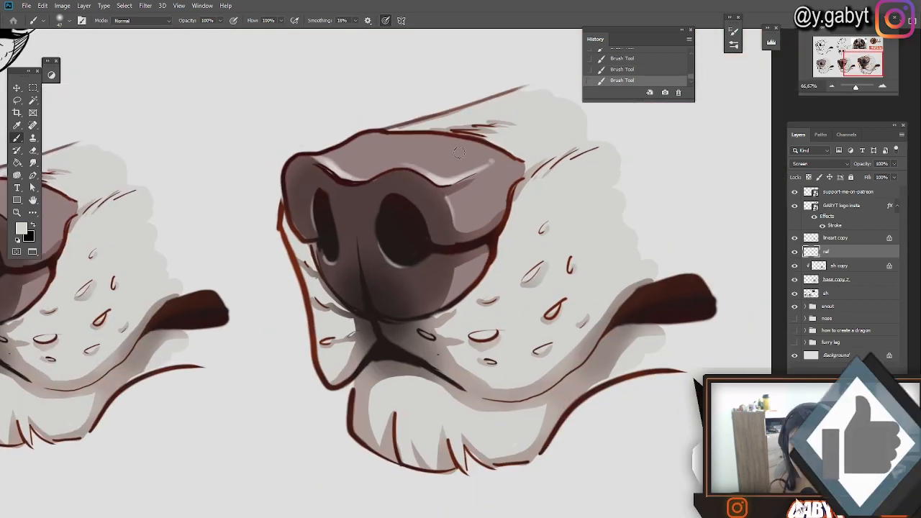
Step: Add rows of small highlight dots above the nose ridges, on the nose's side and on its lower part
{"action": "left_click_drag", "start_coordinate": [462, 169], "coordinate": [434, 173]}
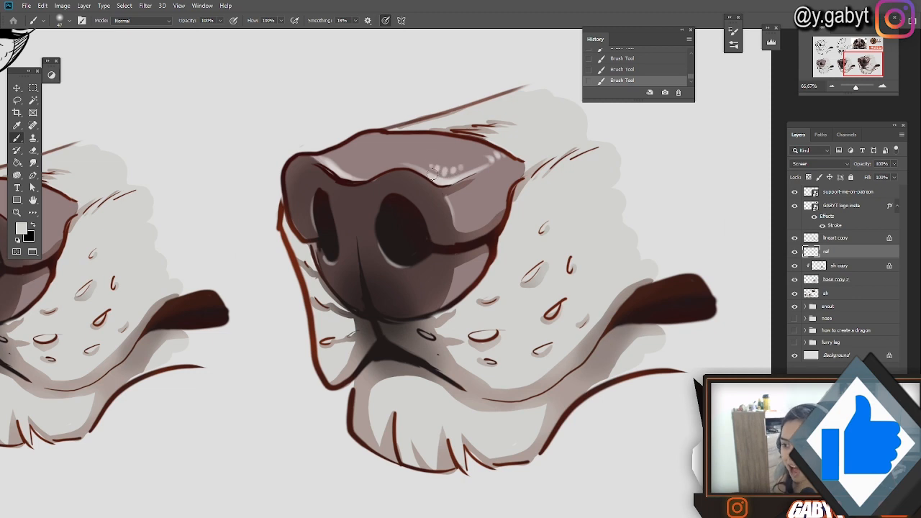
{"action": "left_click", "coordinate": [464, 206]}
{"action": "left_click", "coordinate": [473, 203]}
{"action": "left_click", "coordinate": [344, 166]}
{"action": "left_click", "coordinate": [353, 160]}
{"action": "left_click", "coordinate": [361, 156]}
{"action": "left_click", "coordinate": [369, 151]}
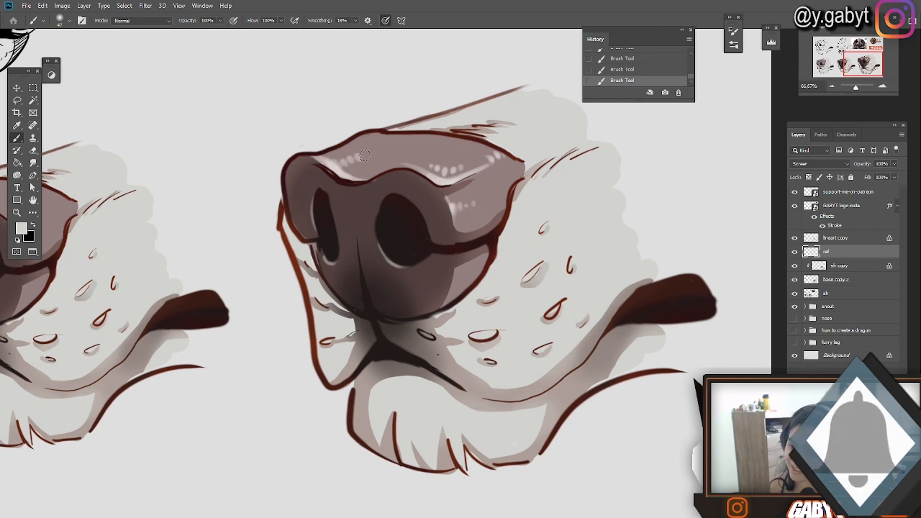
{"action": "left_click_drag", "start_coordinate": [456, 268], "coordinate": [452, 285]}
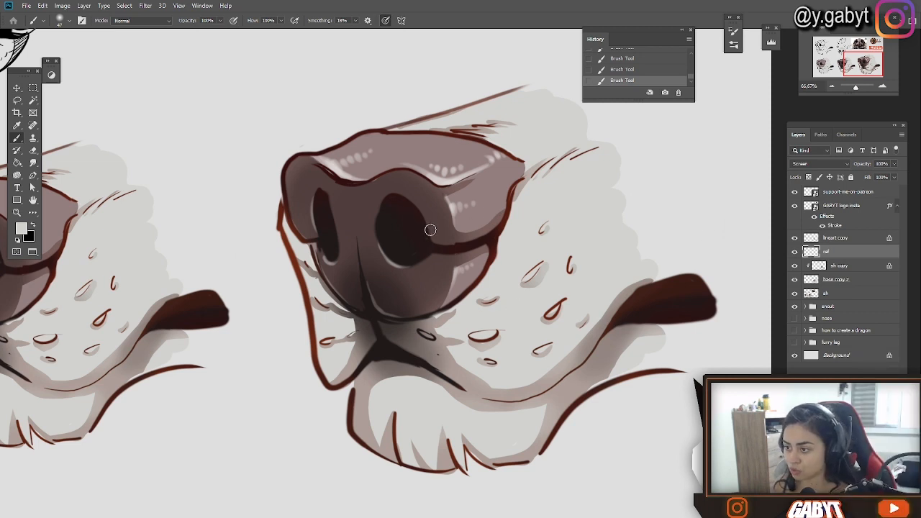
Step: Paint highlights along the nose's outer rim, the far nostril and the central groove, and touch up the lower dots
{"action": "mouse_move", "coordinate": [308, 158]}
{"action": "left_mouse_down"}
{"action": "mouse_move", "coordinate": [281, 192]}
{"action": "mouse_move", "coordinate": [315, 239]}
{"action": "left_mouse_up"}
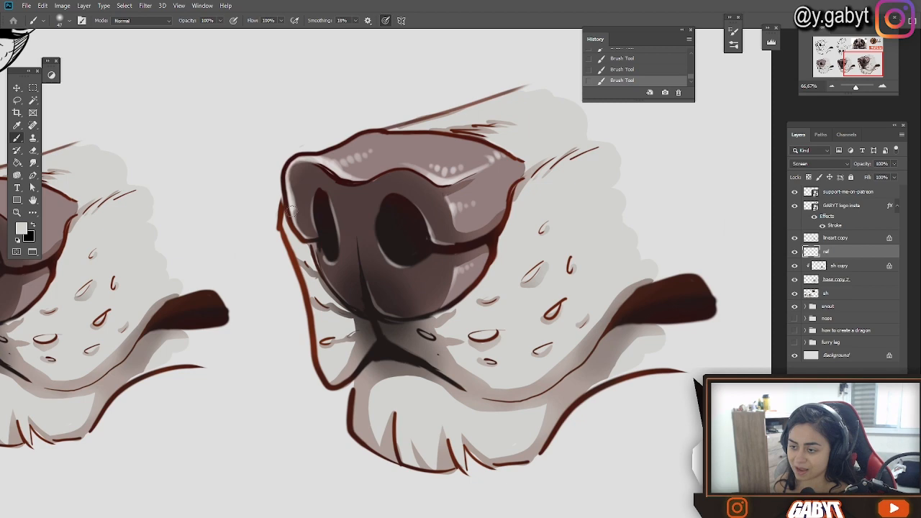
{"action": "mouse_move", "coordinate": [292, 208]}
{"action": "left_mouse_down"}
{"action": "mouse_move", "coordinate": [319, 267]}
{"action": "mouse_move", "coordinate": [316, 253]}
{"action": "mouse_move", "coordinate": [325, 252]}
{"action": "mouse_move", "coordinate": [345, 295]}
{"action": "left_mouse_up"}
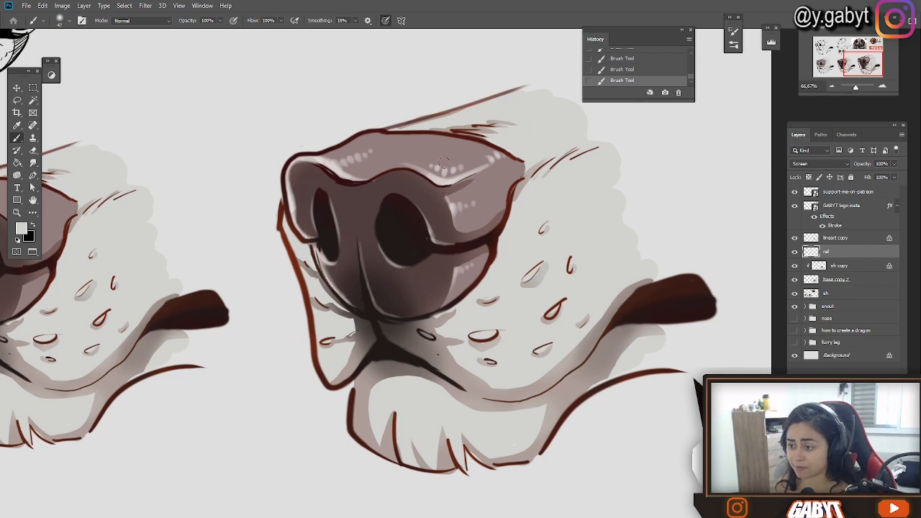
{"action": "mouse_move", "coordinate": [458, 285]}
{"action": "left_mouse_down"}
{"action": "mouse_move", "coordinate": [305, 285]}
{"action": "mouse_move", "coordinate": [485, 285]}
{"action": "mouse_move", "coordinate": [464, 285]}
{"action": "left_mouse_up"}
Step: Enlarge the soft brush to about 700 px and lighten the cheek marks on the lineart copy layer
{"action": "left_click_drag", "start_coordinate": [666, 183], "coordinate": [683, 201]}
{"action": "key", "text": "alt+bracketright"}
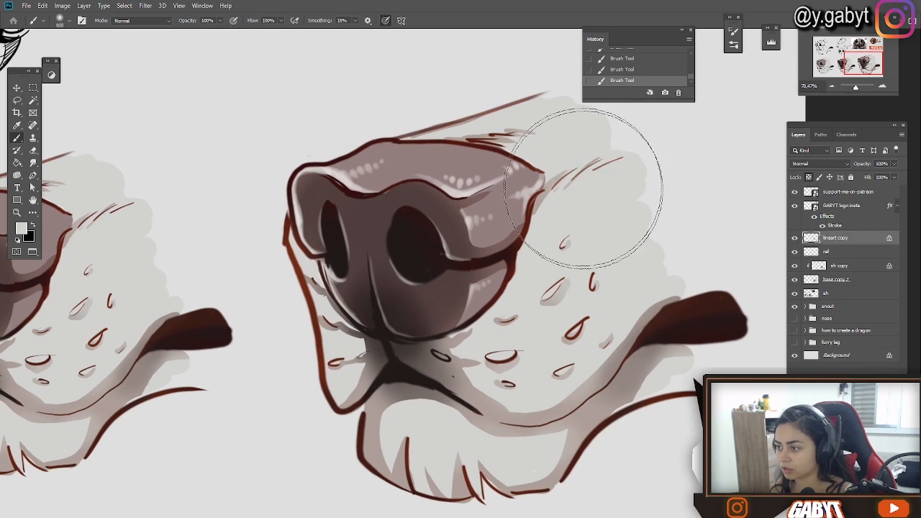
{"action": "key", "text": "bracketright"}
{"action": "key", "text": "bracketright"}
{"action": "key", "text": "bracketright"}
{"action": "key", "text": "bracketright"}
{"action": "key", "text": "bracketright"}
{"action": "key", "text": "bracketright"}
{"action": "key", "text": "bracketright"}
{"action": "key", "text": "bracketright"}
{"action": "key", "text": "bracketright"}
{"action": "key", "text": "bracketright"}
{"action": "key", "text": "bracketright"}
{"action": "key", "text": "bracketright"}
{"action": "key", "text": "bracketright"}
{"action": "key", "text": "bracketright"}
{"action": "key", "text": "bracketright"}
{"action": "key", "text": "bracketright"}
{"action": "key", "text": "bracketright"}
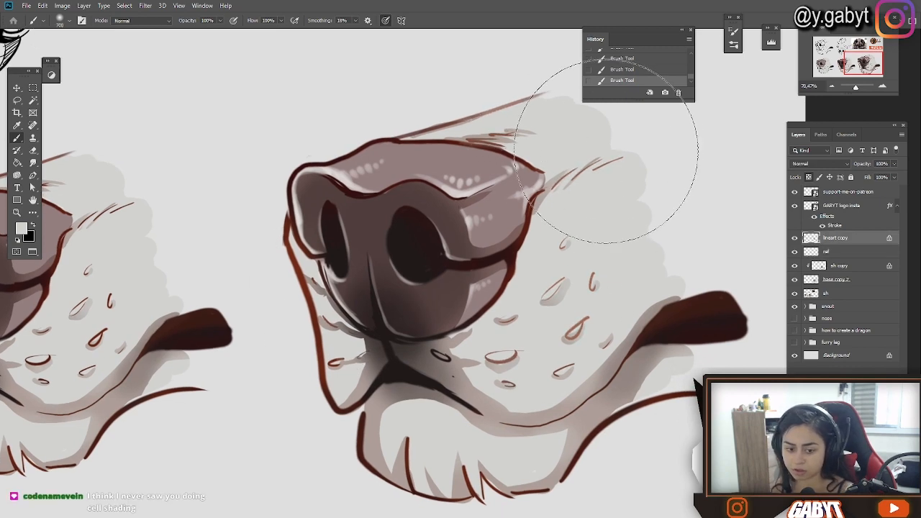
{"action": "key", "text": "ctrl+z"}
{"action": "left_click_drag", "start_coordinate": [645, 336], "coordinate": [615, 286]}
{"action": "key", "text": "ctrl+shift+z"}
Step: Unlock the lineart copy layer and smooth the line along the nose's upper ridge with the Smudge tool
{"action": "left_click_drag", "start_coordinate": [855, 87], "coordinate": [857, 90]}
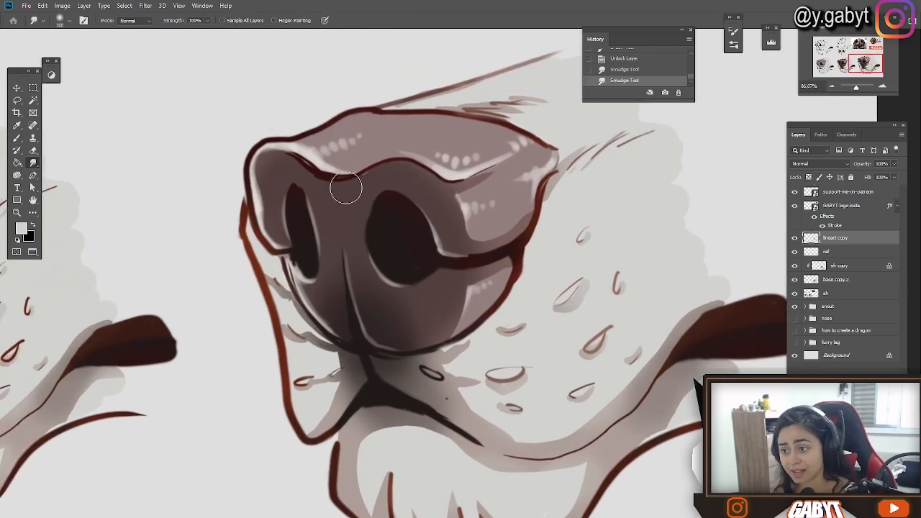
{"action": "key", "text": "ctrl+z"}
{"action": "key", "text": "ctrl+z"}
{"action": "left_click_drag", "start_coordinate": [339, 177], "coordinate": [376, 175]}
{"action": "key", "text": "ctrl+z"}
{"action": "left_click_drag", "start_coordinate": [313, 167], "coordinate": [333, 185]}
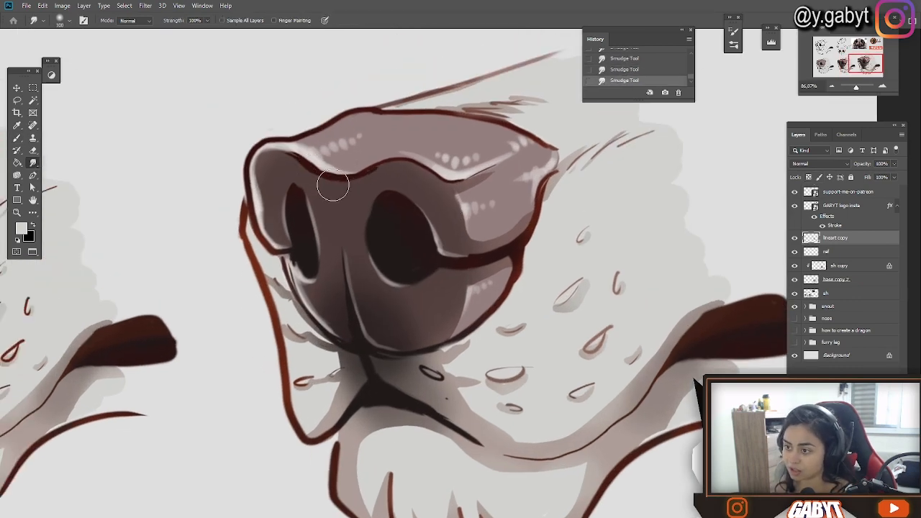
Step: Smudge the line art at the nose's side and top edges and around its far lobe, undoing one stroke
{"action": "mouse_move", "coordinate": [461, 183]}
{"action": "left_mouse_down"}
{"action": "mouse_move", "coordinate": [485, 171]}
{"action": "mouse_move", "coordinate": [536, 175]}
{"action": "left_mouse_up"}
{"action": "left_click_drag", "start_coordinate": [503, 116], "coordinate": [529, 132]}
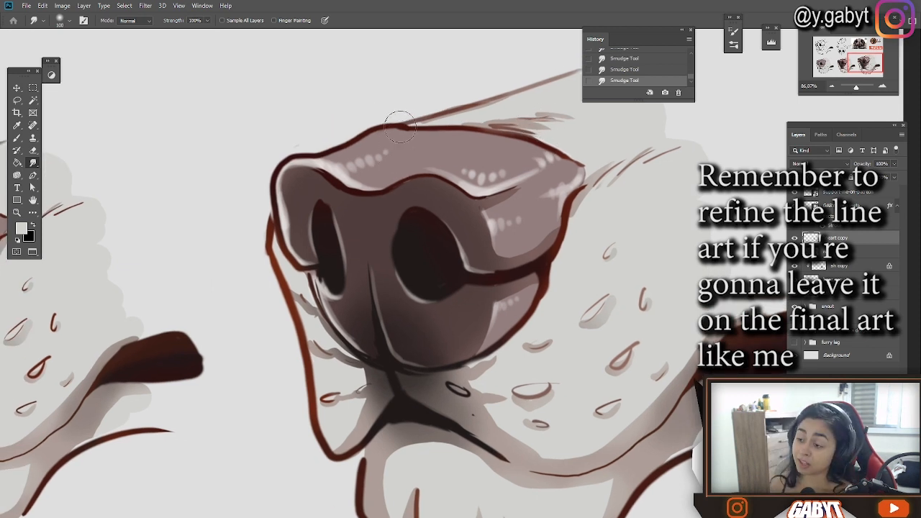
{"action": "scroll", "coordinate": [263, 216], "scroll_direction": "down", "scroll_amount": 2}
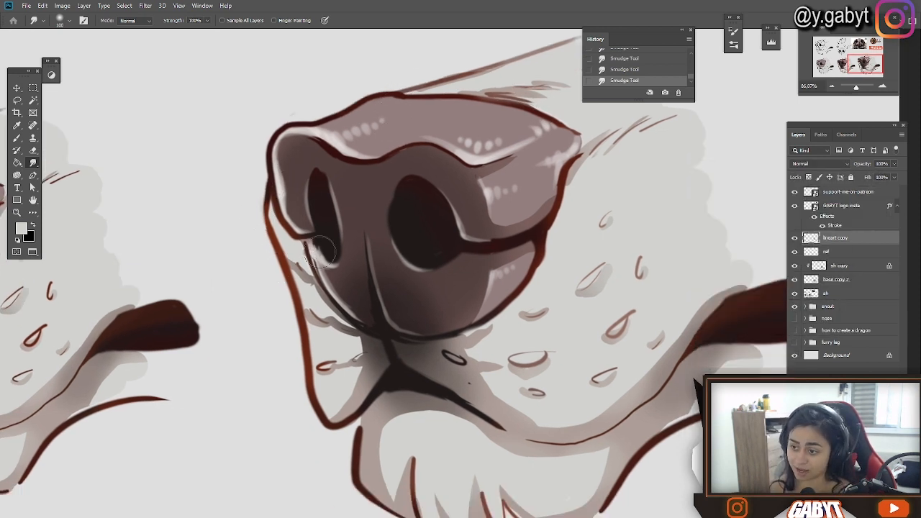
{"action": "key", "text": "ctrl+z"}
{"action": "left_click_drag", "start_coordinate": [327, 149], "coordinate": [295, 133]}
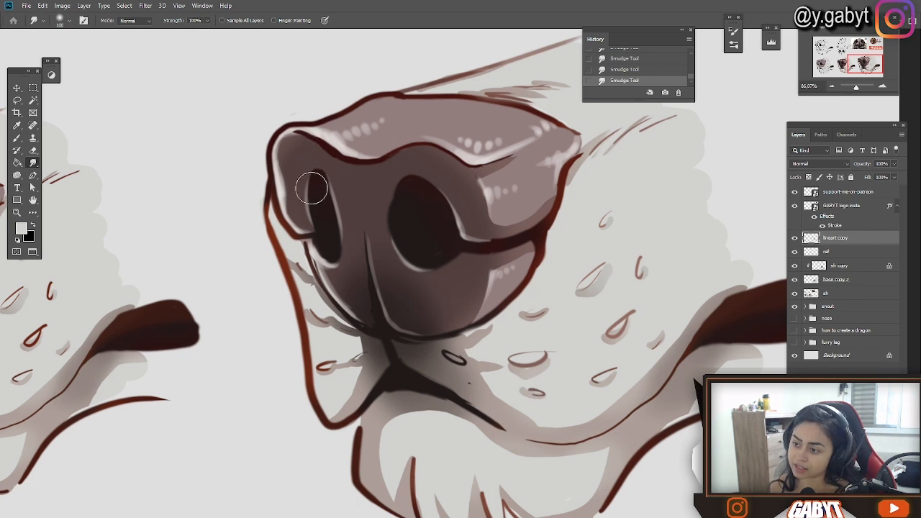
Step: Smudge the chin's fur lines and the dark mouth corner to clean up their edges
{"action": "scroll", "coordinate": [302, 249], "scroll_direction": "down", "scroll_amount": 3}
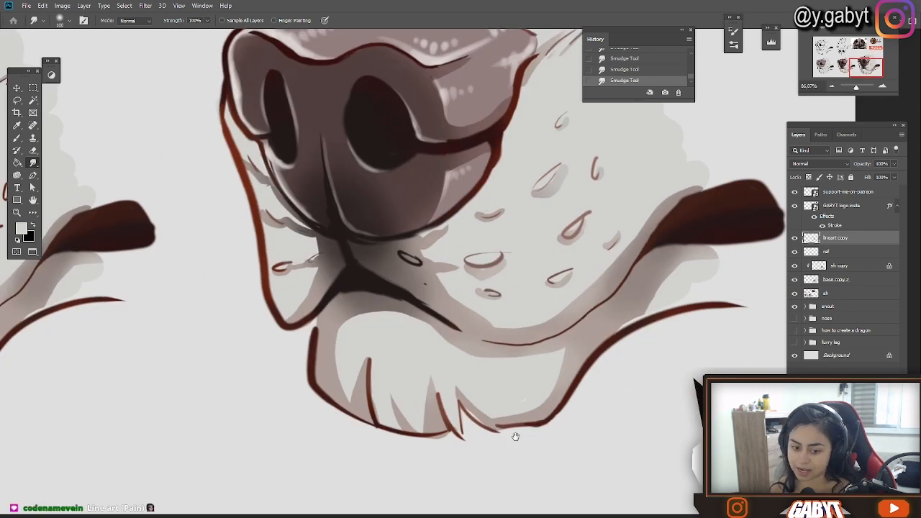
{"action": "left_click_drag", "start_coordinate": [515, 436], "coordinate": [433, 354]}
{"action": "key", "text": "ctrl+z"}
{"action": "mouse_move", "coordinate": [433, 354]}
{"action": "left_mouse_down"}
{"action": "mouse_move", "coordinate": [483, 415]}
{"action": "mouse_move", "coordinate": [430, 370]}
{"action": "mouse_move", "coordinate": [459, 402]}
{"action": "left_mouse_up"}
{"action": "key", "text": "ctrl+z"}
{"action": "left_click_drag", "start_coordinate": [705, 230], "coordinate": [677, 265]}
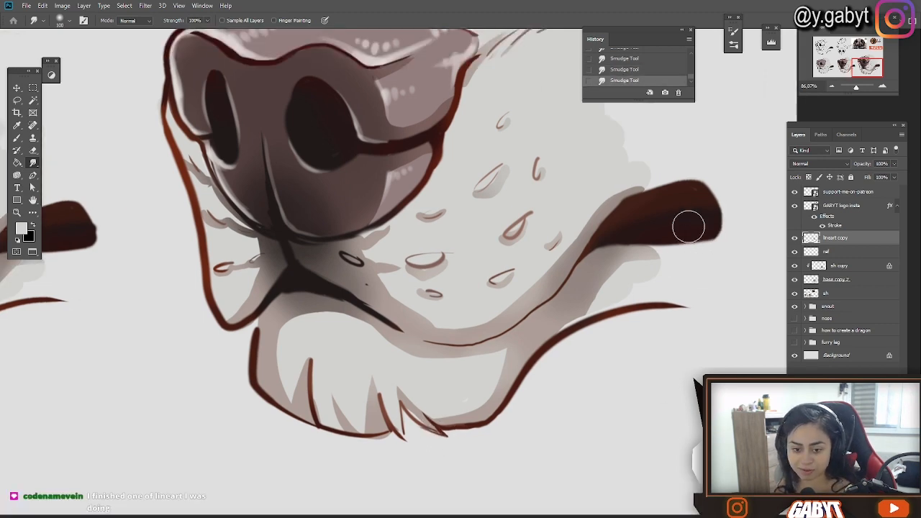
{"action": "mouse_move", "coordinate": [621, 203]}
{"action": "left_mouse_down"}
{"action": "mouse_move", "coordinate": [615, 238]}
{"action": "mouse_move", "coordinate": [631, 259]}
{"action": "left_mouse_up"}
Step: Toggle the lineart copy layer's visibility to check the refined line art
{"action": "key", "text": "b"}
{"action": "mouse_move", "coordinate": [361, 133]}
{"action": "left_mouse_down"}
{"action": "mouse_move", "coordinate": [329, 238]}
{"action": "mouse_move", "coordinate": [346, 148]}
{"action": "left_mouse_up"}
{"action": "key", "text": "super"}
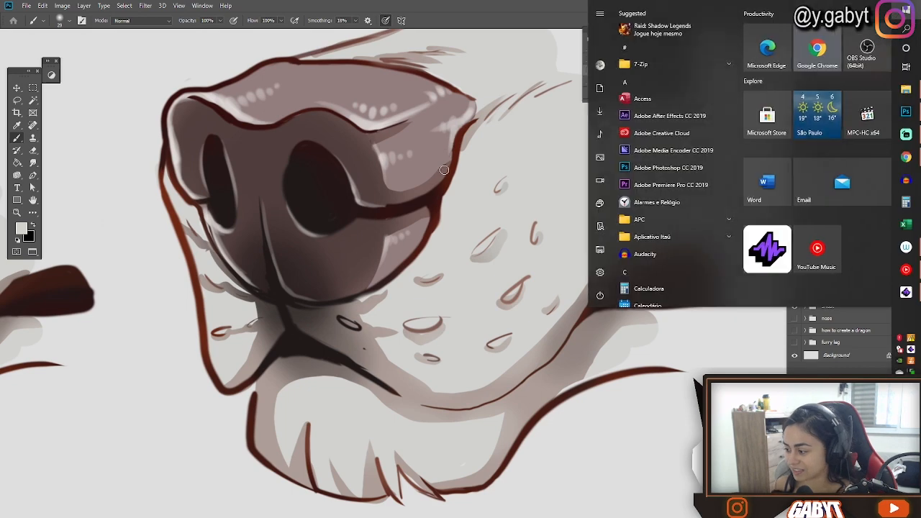
{"action": "key", "text": "super"}
{"action": "left_click", "coordinate": [833, 86]}
{"action": "left_click_drag", "start_coordinate": [685, 160], "coordinate": [649, 177]}
{"action": "left_click", "coordinate": [793, 238]}
{"action": "left_click", "coordinate": [793, 239]}
{"action": "left_click_drag", "start_coordinate": [696, 222], "coordinate": [722, 178]}
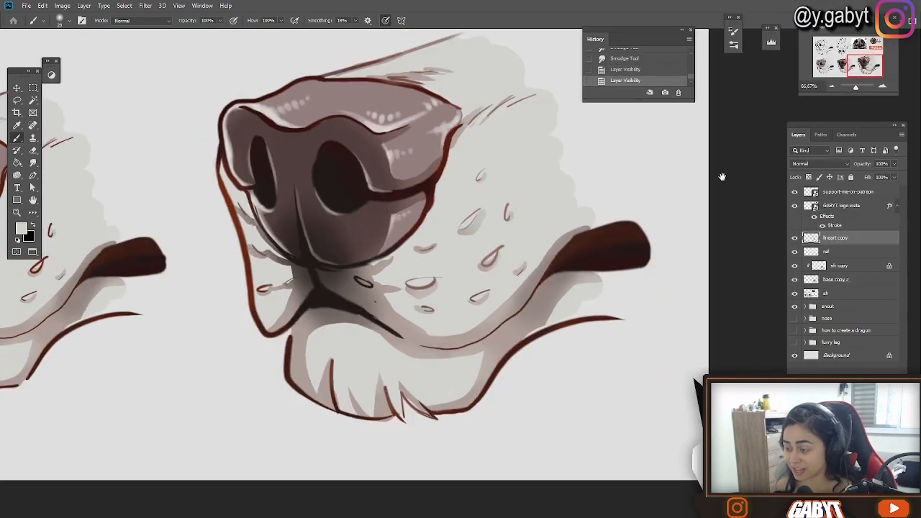
Step: Erase rough edges of the line art around the mouth and the nose's lower outline
{"action": "double_click", "coordinate": [883, 86]}
{"action": "key", "text": "e"}
{"action": "left_click_drag", "start_coordinate": [565, 182], "coordinate": [574, 193]}
{"action": "left_click_drag", "start_coordinate": [566, 187], "coordinate": [527, 278]}
{"action": "left_click_drag", "start_coordinate": [366, 379], "coordinate": [345, 386]}
{"action": "left_click_drag", "start_coordinate": [573, 182], "coordinate": [568, 193]}
{"action": "mouse_move", "coordinate": [65, 382]}
{"action": "left_mouse_down"}
{"action": "mouse_move", "coordinate": [345, 272]}
{"action": "mouse_move", "coordinate": [506, 292]}
{"action": "left_mouse_up"}
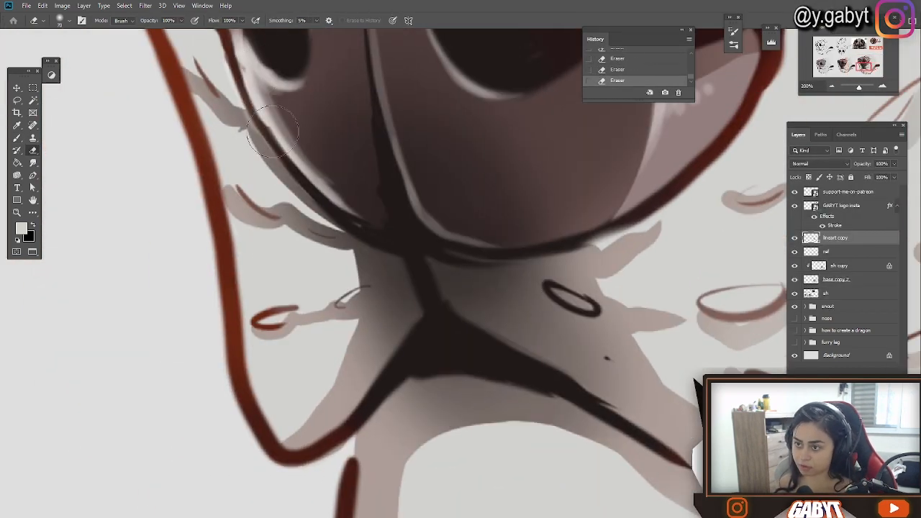
Step: Toggle the ref and sh copy layers to compare the muzzle with and without highlights and shading
{"action": "key", "text": "b"}
{"action": "triple_click", "coordinate": [833, 87]}
{"action": "left_click_drag", "start_coordinate": [689, 157], "coordinate": [619, 189]}
{"action": "left_click", "coordinate": [795, 252]}
{"action": "left_click", "coordinate": [794, 252]}
{"action": "left_click", "coordinate": [794, 266]}
{"action": "left_click", "coordinate": [795, 267]}
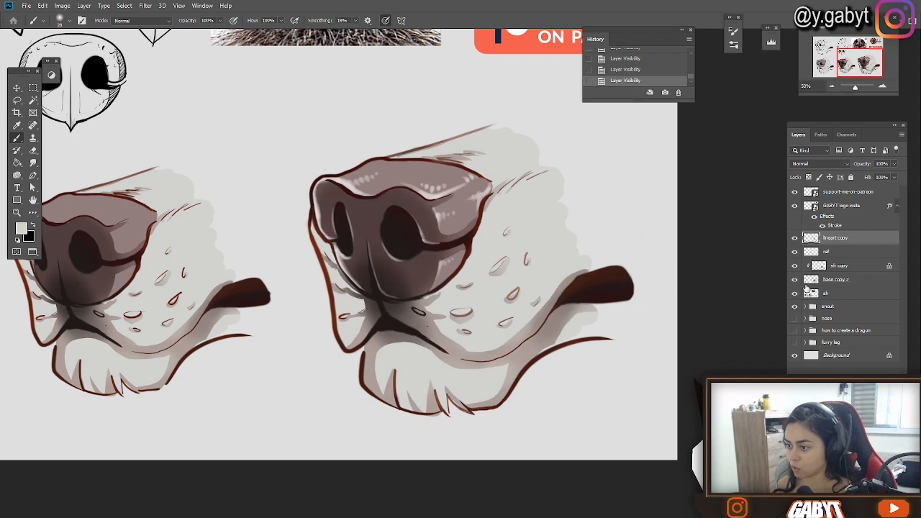
Step: Smudge the outer edge of the light fur behind the cheek on the base copy 2 layer and save the file
{"action": "left_click", "coordinate": [820, 252]}
{"action": "left_click", "coordinate": [833, 282]}
{"action": "left_click", "coordinate": [32, 164]}
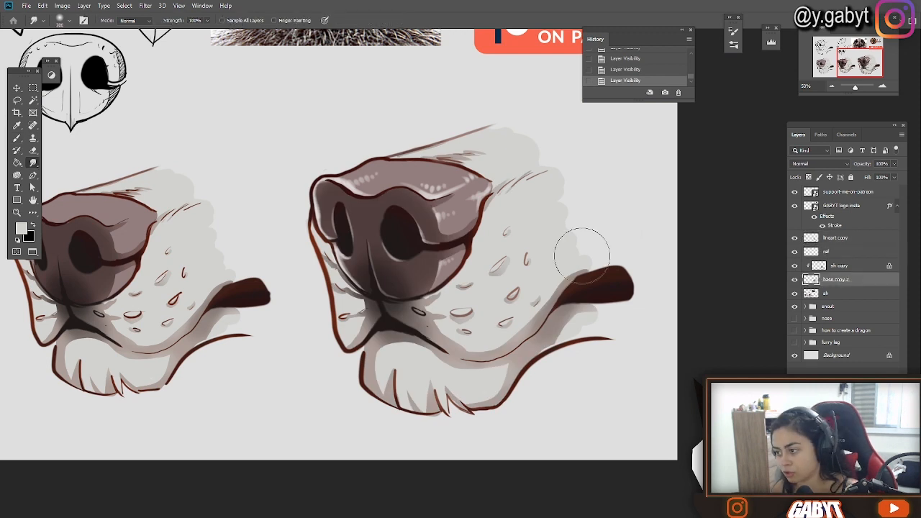
{"action": "left_click_drag", "start_coordinate": [582, 252], "coordinate": [609, 253]}
{"action": "left_click_drag", "start_coordinate": [567, 213], "coordinate": [593, 210]}
{"action": "left_click_drag", "start_coordinate": [553, 170], "coordinate": [576, 160]}
{"action": "left_click_drag", "start_coordinate": [525, 148], "coordinate": [550, 129]}
{"action": "left_click", "coordinate": [883, 86]}
{"action": "key", "text": "ctrl+s"}
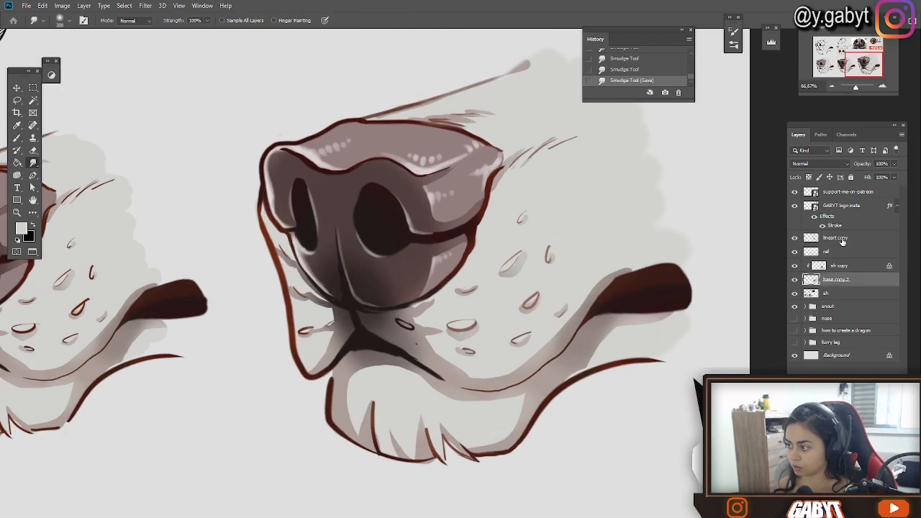
Step: Create a layer named cd above the lineart copy layer with the Color Dodge blending mode
{"action": "left_click", "coordinate": [838, 241]}
{"action": "key", "text": "ctrl+shift+n"}
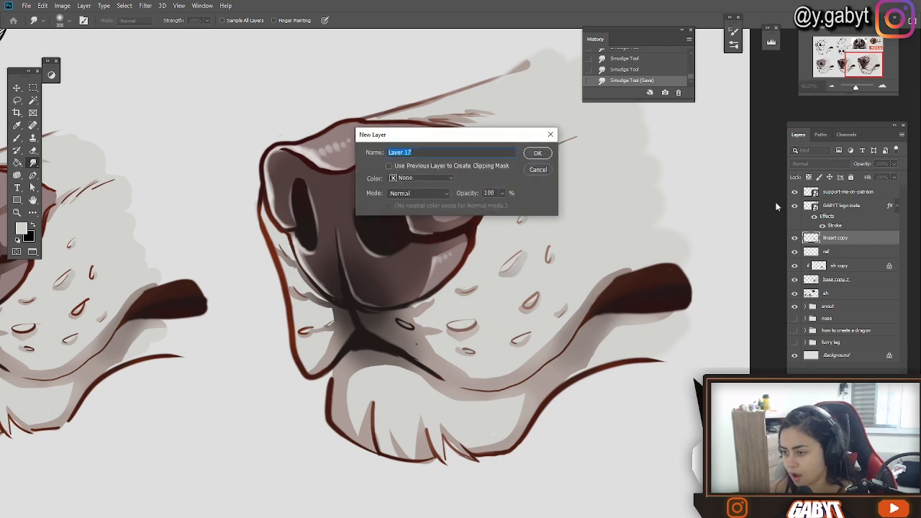
{"action": "type", "text": "cd"}
{"action": "left_click", "coordinate": [401, 195]}
{"action": "left_click", "coordinate": [418, 297]}
{"action": "key", "text": "Return"}
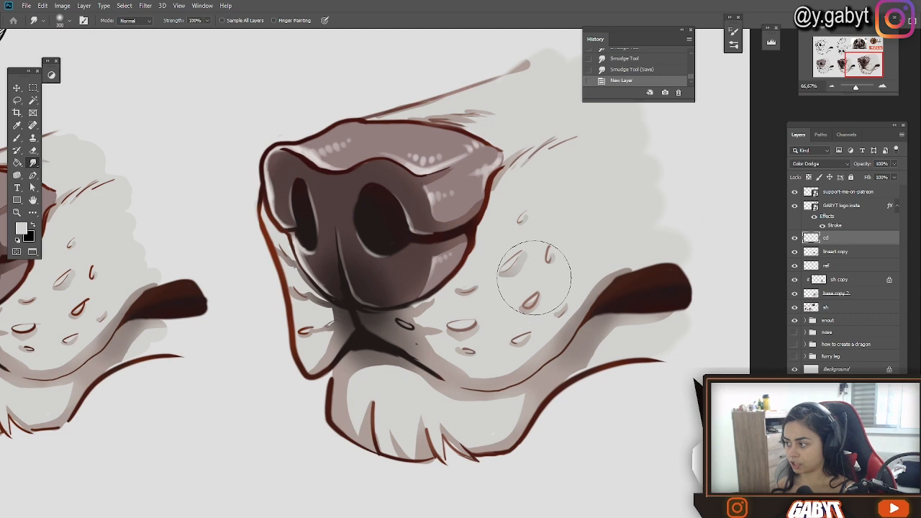
Step: Brush soft light glow over the highlights along the nose's upper edge and far side on the cd layer
{"action": "key", "text": "b"}
{"action": "left_click", "coordinate": [425, 182]}
{"action": "key", "text": "ctrl+z"}
{"action": "key", "text": "bracketright"}
{"action": "left_click", "coordinate": [421, 176]}
{"action": "left_click", "coordinate": [438, 170]}
{"action": "left_click", "coordinate": [464, 155]}
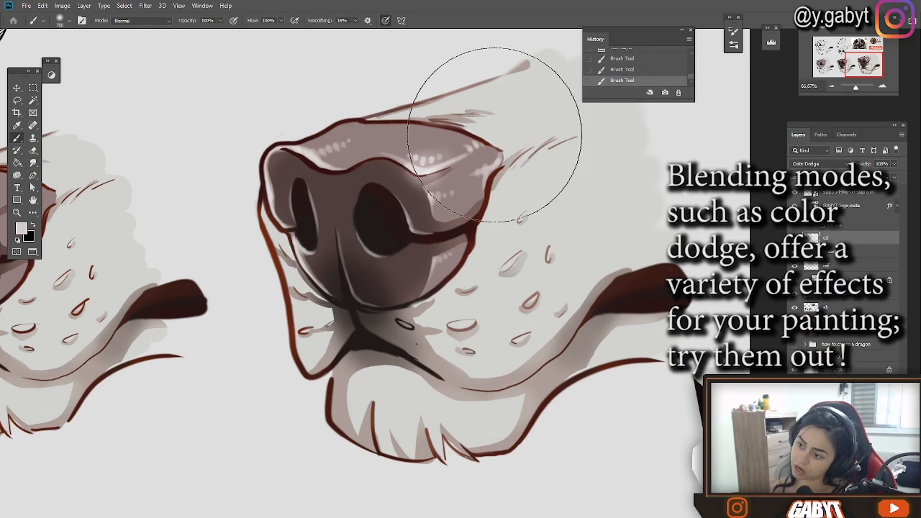
{"action": "left_click", "coordinate": [279, 147]}
Step: Try a smaller brush stroke of light down the front edge of the nose
{"action": "key", "text": "bracketleft"}
{"action": "key", "text": "bracketleft"}
{"action": "key", "text": "bracketleft"}
{"action": "key", "text": "bracketleft"}
{"action": "key", "text": "bracketleft"}
{"action": "key", "text": "bracketleft"}
{"action": "key", "text": "bracketleft"}
{"action": "key", "text": "bracketleft"}
{"action": "left_click_drag", "start_coordinate": [268, 152], "coordinate": [344, 290]}
{"action": "key", "text": "ctrl+z"}
Step: Set the foreground colour to light pink and enlarge the brush to 400 px
{"action": "left_click", "coordinate": [22, 228]}
{"action": "left_click", "coordinate": [649, 197]}
{"action": "key", "text": "Return"}
{"action": "key", "text": "bracketright"}
{"action": "key", "text": "bracketright"}
{"action": "key", "text": "bracketright"}
{"action": "key", "text": "bracketright"}
{"action": "key", "text": "bracketright"}
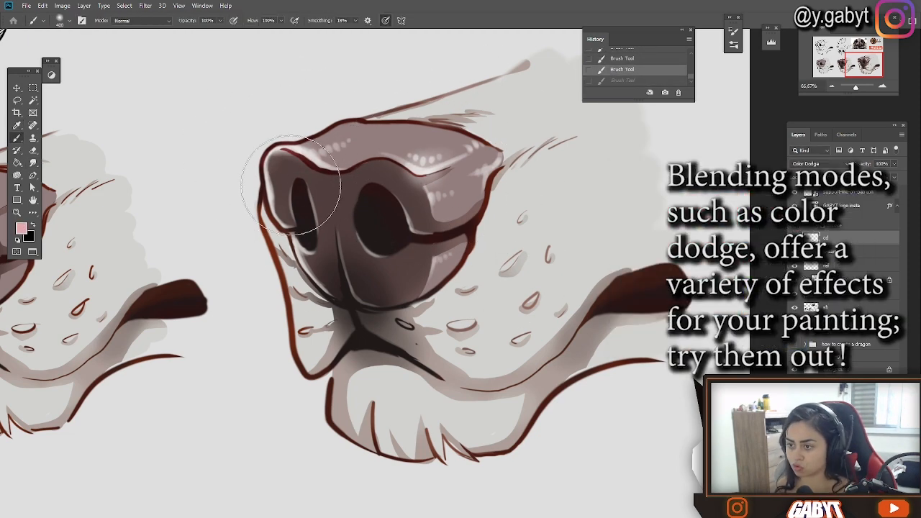
Step: Test large soft pink glow strokes on the muzzle's front outline and the cheek, undoing the unwanted ones
{"action": "left_click", "coordinate": [285, 147]}
{"action": "key", "text": "bracketright"}
{"action": "key", "text": "bracketright"}
{"action": "key", "text": "bracketright"}
{"action": "key", "text": "bracketright"}
{"action": "key", "text": "bracketright"}
{"action": "key", "text": "ctrl+z"}
{"action": "left_click", "coordinate": [288, 259]}
{"action": "key", "text": "ctrl+z"}
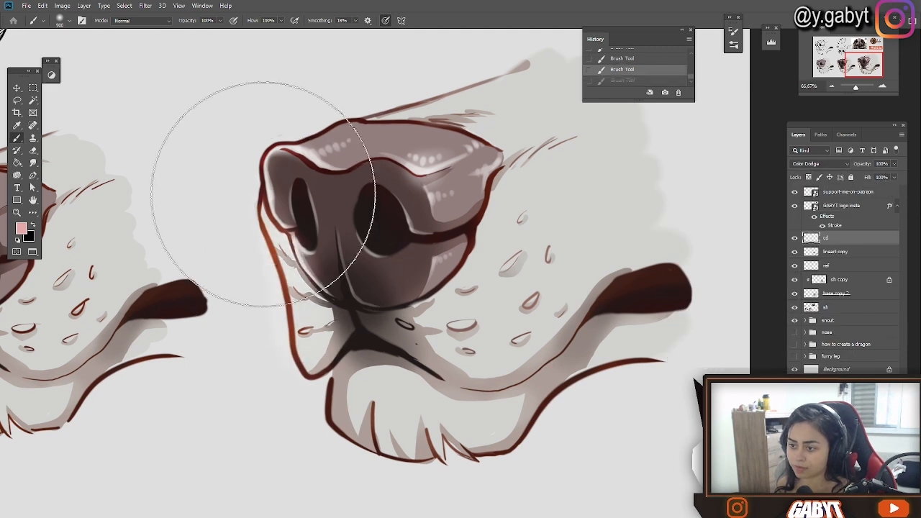
{"action": "left_click", "coordinate": [264, 195]}
{"action": "key", "text": "ctrl+z"}
{"action": "left_click", "coordinate": [537, 243]}
{"action": "key", "text": "ctrl+z"}
Step: Select the light fur on the base copy 2 layer with the Magic Wand and lower its lightness to about -8
{"action": "left_click", "coordinate": [837, 294]}
{"action": "key", "text": "w"}
{"action": "left_click", "coordinate": [496, 267]}
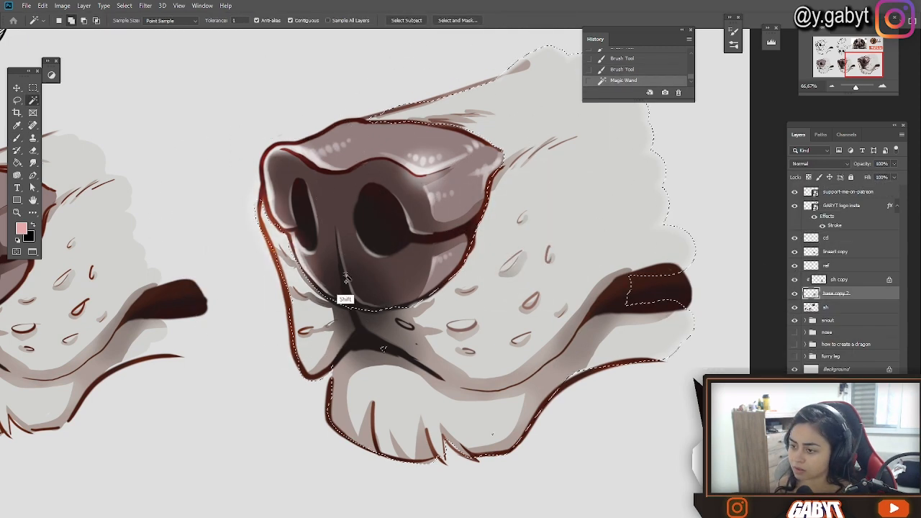
{"action": "key", "text": "ctrl+u"}
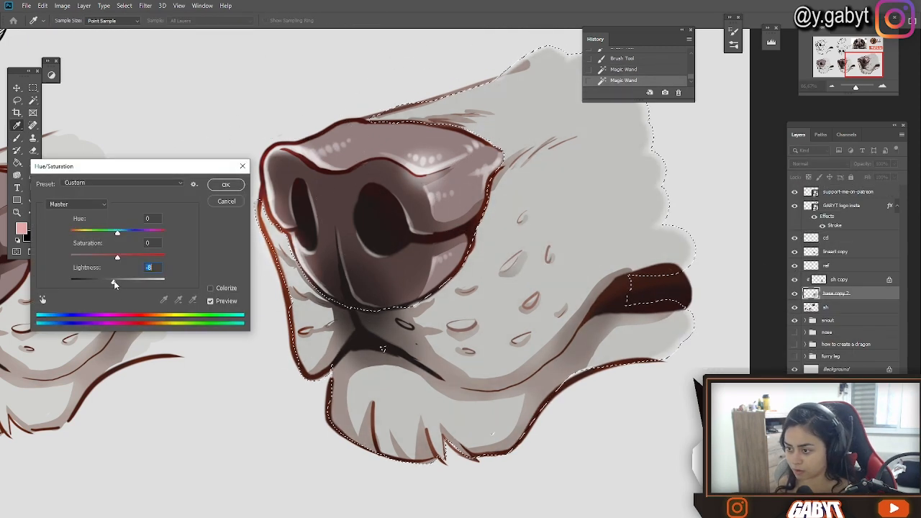
{"action": "key", "text": "Return"}
{"action": "key", "text": "ctrl+d"}
Step: Brush soft Color Dodge light over the spotted cheek on the cd layer
{"action": "left_click", "coordinate": [834, 238]}
{"action": "key", "text": "b"}
{"action": "left_click", "coordinate": [516, 253]}
{"action": "key", "text": "ctrl+z"}
{"action": "left_click", "coordinate": [481, 288]}
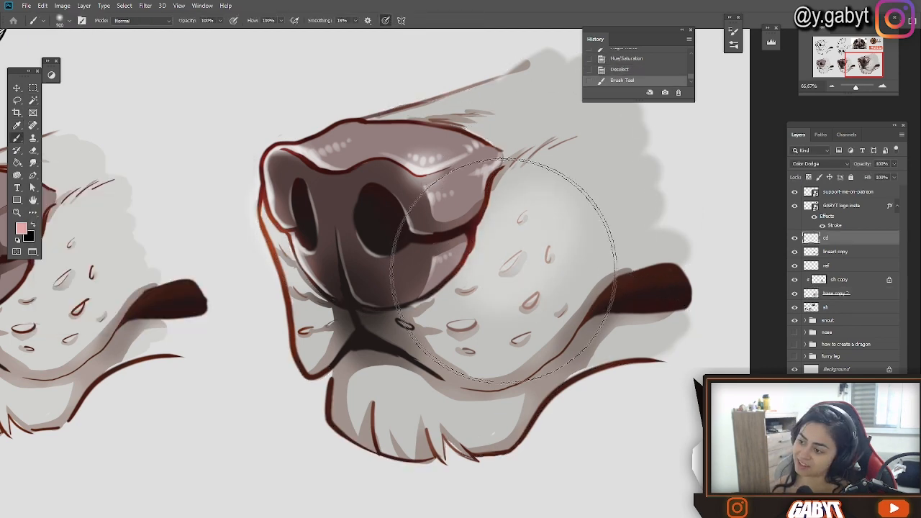
{"action": "left_click", "coordinate": [536, 229]}
{"action": "left_click_drag", "start_coordinate": [536, 229], "coordinate": [514, 304]}
Step: Extend the soft glow to the fur on the muzzle's bridge, the chin and the lower cheek
{"action": "left_click", "coordinate": [514, 172]}
{"action": "mouse_move", "coordinate": [514, 173]}
{"action": "left_mouse_down"}
{"action": "mouse_move", "coordinate": [447, 190]}
{"action": "mouse_move", "coordinate": [401, 188]}
{"action": "left_mouse_up"}
{"action": "left_click_drag", "start_coordinate": [504, 290], "coordinate": [510, 212]}
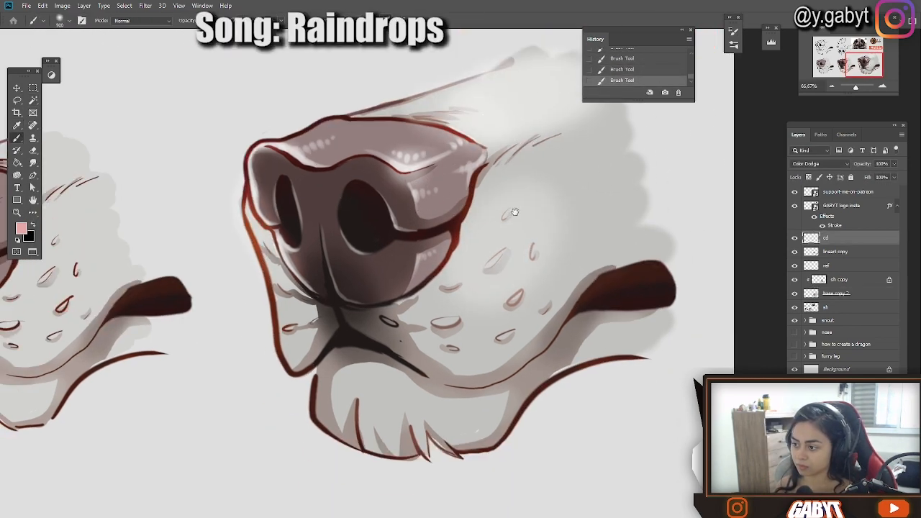
{"action": "left_click", "coordinate": [387, 398]}
{"action": "left_click", "coordinate": [239, 267]}
{"action": "key", "text": "ctrl+z"}
{"action": "left_click", "coordinate": [516, 234]}
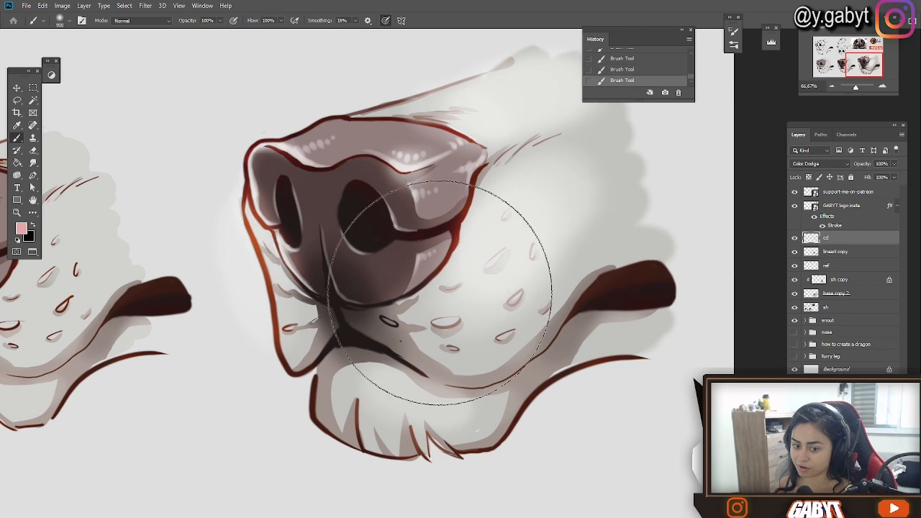
Step: Sample the nose's dark brown and try brushing it over the nose on the cd layer
{"action": "left_click", "coordinate": [377, 268], "text": "alt"}
{"action": "left_click", "coordinate": [346, 252]}
{"action": "key", "text": "ctrl+z"}
{"action": "left_click", "coordinate": [426, 173]}
{"action": "key", "text": "ctrl+z"}
Step: Create a layer named sl above the cd layer with the Soft Light blending mode
{"action": "key", "text": "ctrl+shift+n"}
{"action": "type", "text": "sl"}
{"action": "left_click", "coordinate": [405, 196]}
{"action": "left_click", "coordinate": [410, 327]}
{"action": "key", "text": "Return"}
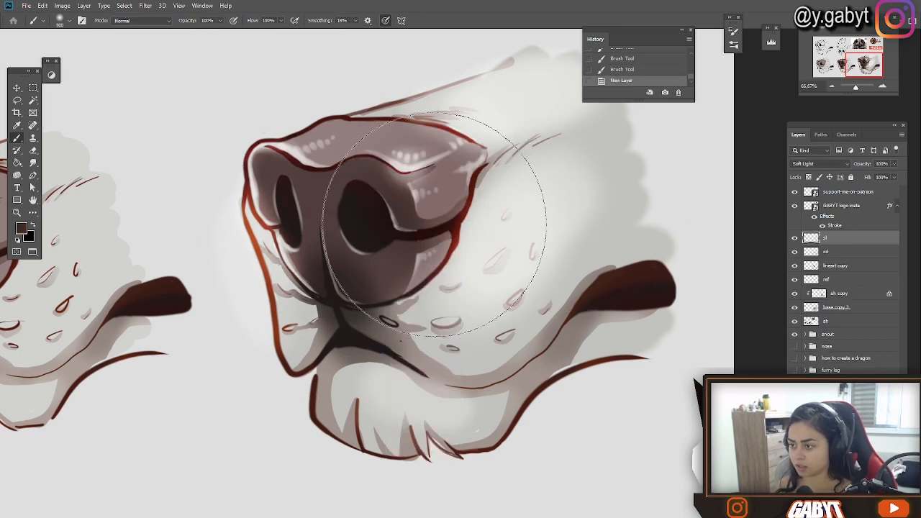
Step: Deepen the nose's colour with large soft dark brown strokes on the sl layer
{"action": "left_click", "coordinate": [344, 242]}
{"action": "key", "text": "ctrl+z"}
{"action": "left_click", "coordinate": [352, 219]}
{"action": "key", "text": "ctrl+z"}
{"action": "left_click", "coordinate": [331, 234]}
{"action": "left_click", "coordinate": [432, 179]}
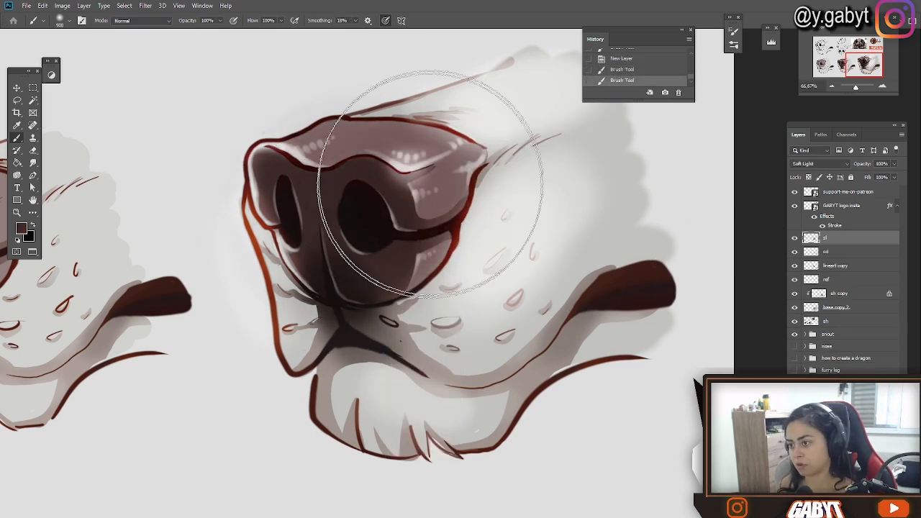
Step: Try darkening the mouth's centre and the dark lip with a smaller brush
{"action": "key", "text": "bracketleft"}
{"action": "key", "text": "bracketleft"}
{"action": "key", "text": "bracketleft"}
{"action": "key", "text": "bracketleft"}
{"action": "key", "text": "bracketleft"}
{"action": "key", "text": "bracketleft"}
{"action": "key", "text": "bracketleft"}
{"action": "left_click", "coordinate": [379, 339]}
{"action": "key", "text": "ctrl+z"}
{"action": "left_click_drag", "start_coordinate": [581, 312], "coordinate": [626, 288]}
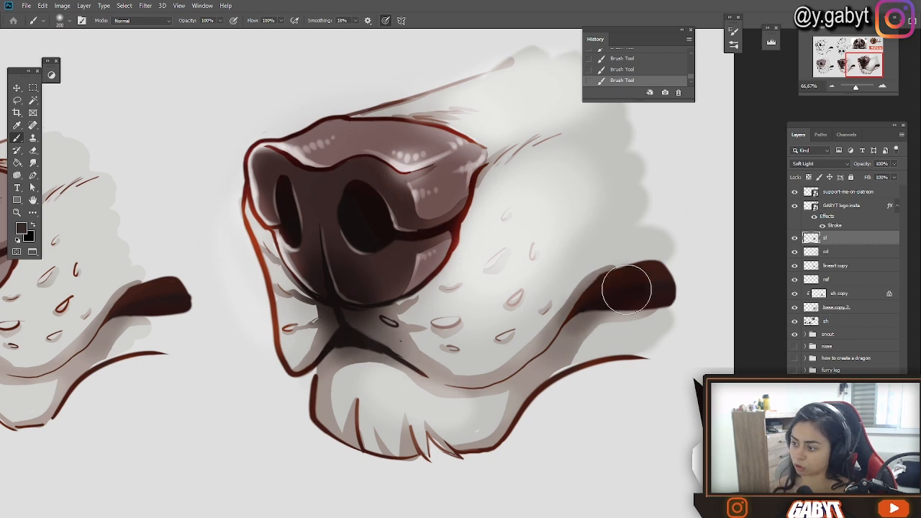
{"action": "key", "text": "ctrl+z"}
Step: Sample the light pink of the nose's highlight and try brushing it down the muzzle's front
{"action": "left_click", "coordinate": [423, 150], "text": "alt"}
{"action": "key", "text": "bracketright"}
{"action": "key", "text": "bracketright"}
{"action": "key", "text": "bracketright"}
{"action": "left_click_drag", "start_coordinate": [296, 163], "coordinate": [285, 281]}
{"action": "key", "text": "ctrl+z"}
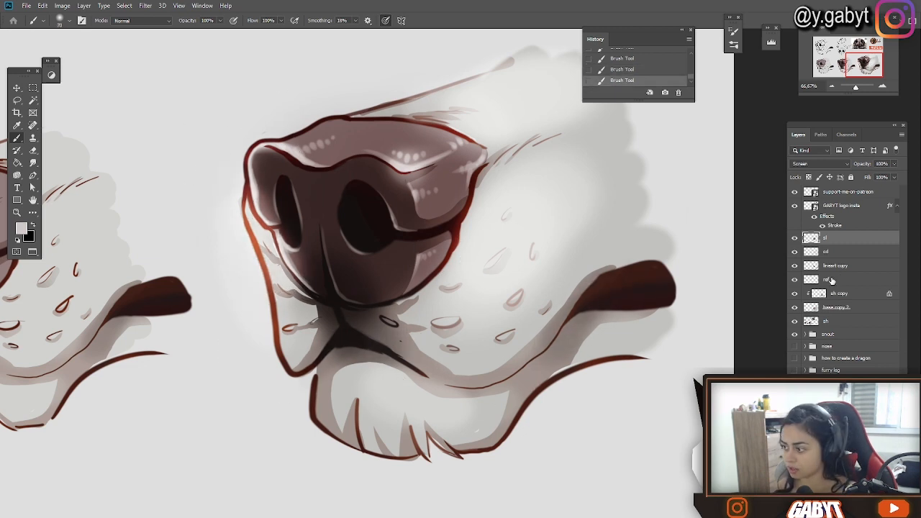
Step: Add small light highlight dots along the top of the nose on the ref layer and save the file
{"action": "left_click", "coordinate": [831, 280]}
{"action": "key", "text": "ctrl+minus"}
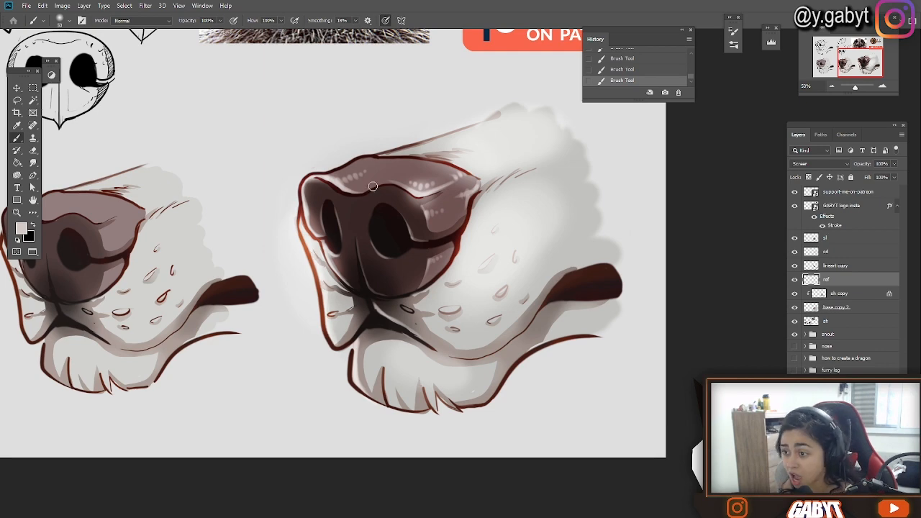
{"action": "left_click", "coordinate": [819, 264]}
{"action": "left_click_drag", "start_coordinate": [855, 87], "coordinate": [856, 93]}
{"action": "left_click", "coordinate": [829, 89]}
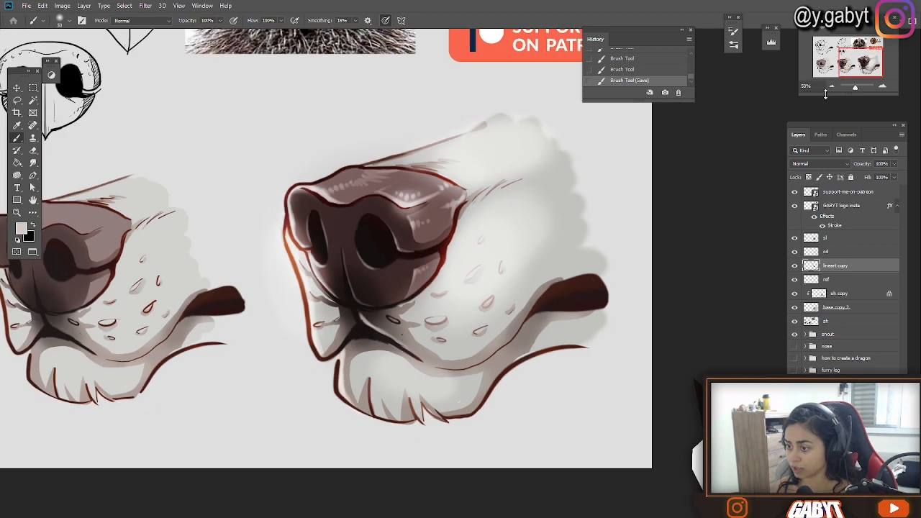
Step: Darken the nostrils and the dark lip with black on the sl layer
{"action": "left_click", "coordinate": [820, 238]}
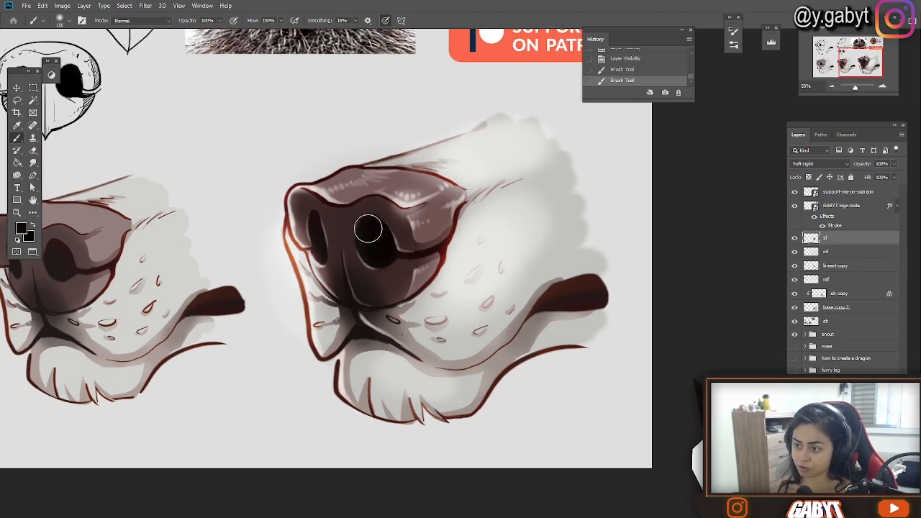
{"action": "left_click_drag", "start_coordinate": [591, 292], "coordinate": [545, 310]}
Step: Try large soft black shading along the lower jaw and the chin
{"action": "key", "text": "bracketright"}
{"action": "key", "text": "bracketright"}
{"action": "key", "text": "bracketright"}
{"action": "key", "text": "bracketright"}
{"action": "key", "text": "bracketright"}
{"action": "key", "text": "bracketright"}
{"action": "key", "text": "bracketright"}
{"action": "key", "text": "bracketright"}
{"action": "key", "text": "bracketright"}
{"action": "key", "text": "bracketright"}
{"action": "left_click_drag", "start_coordinate": [455, 344], "coordinate": [496, 332]}
{"action": "key", "text": "ctrl+z"}
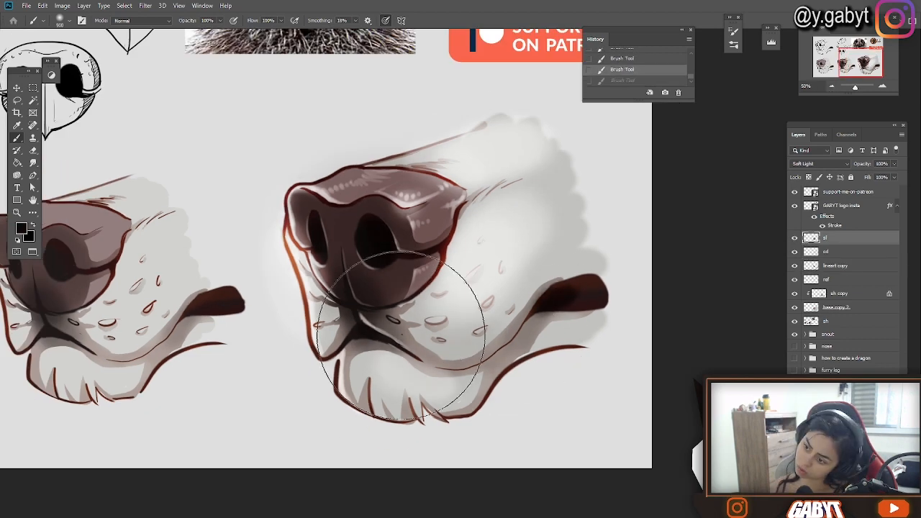
{"action": "left_click_drag", "start_coordinate": [396, 346], "coordinate": [372, 381]}
{"action": "key", "text": "ctrl+z"}
Step: Deepen the muzzle's front edge and the chin's front line with a small black brush on the sl layer
{"action": "key", "text": "bracketleft"}
{"action": "key", "text": "bracketleft"}
{"action": "key", "text": "bracketleft"}
{"action": "key", "text": "bracketleft"}
{"action": "key", "text": "bracketleft"}
{"action": "key", "text": "bracketleft"}
{"action": "key", "text": "bracketleft"}
{"action": "key", "text": "bracketleft"}
{"action": "key", "text": "bracketleft"}
{"action": "key", "text": "bracketleft"}
{"action": "key", "text": "bracketleft"}
{"action": "left_click_drag", "start_coordinate": [314, 294], "coordinate": [307, 257]}
{"action": "left_click_drag", "start_coordinate": [348, 364], "coordinate": [347, 393]}
Step: Sample the orange-red of the Patreon banner and test a large soft red tint over the nose on the sl layer
{"action": "left_click_drag", "start_coordinate": [855, 87], "coordinate": [854, 87]}
{"action": "left_click", "coordinate": [493, 102], "text": "alt"}
{"action": "key", "text": "bracketright"}
{"action": "key", "text": "bracketright"}
{"action": "key", "text": "bracketright"}
{"action": "key", "text": "bracketright"}
{"action": "key", "text": "bracketright"}
{"action": "key", "text": "bracketright"}
{"action": "key", "text": "bracketright"}
{"action": "key", "text": "bracketright"}
{"action": "key", "text": "bracketright"}
{"action": "key", "text": "bracketright"}
{"action": "key", "text": "bracketright"}
{"action": "left_click_drag", "start_coordinate": [430, 225], "coordinate": [428, 219]}
{"action": "key", "text": "ctrl+z"}
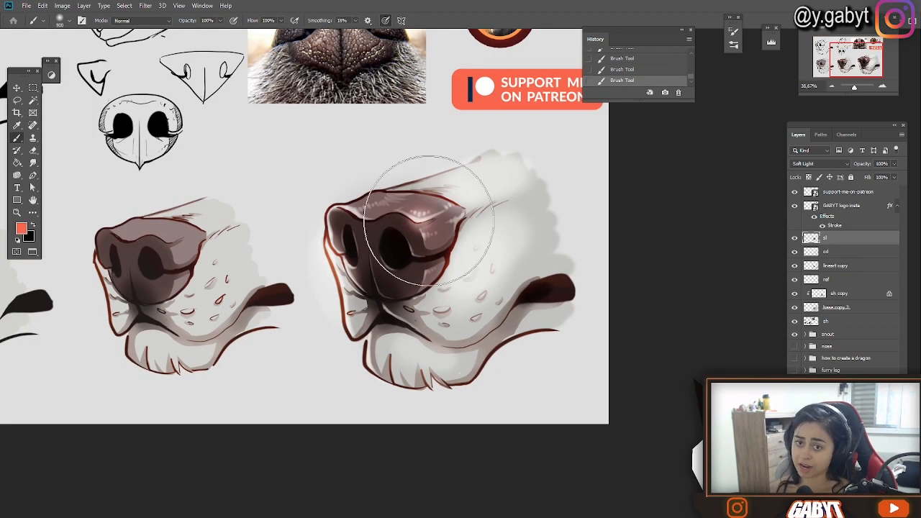
{"action": "key", "text": "ctrl+z"}
{"action": "mouse_move", "coordinate": [366, 192]}
{"action": "left_mouse_down"}
{"action": "mouse_move", "coordinate": [444, 259]}
{"action": "mouse_move", "coordinate": [434, 192]}
{"action": "left_mouse_up"}
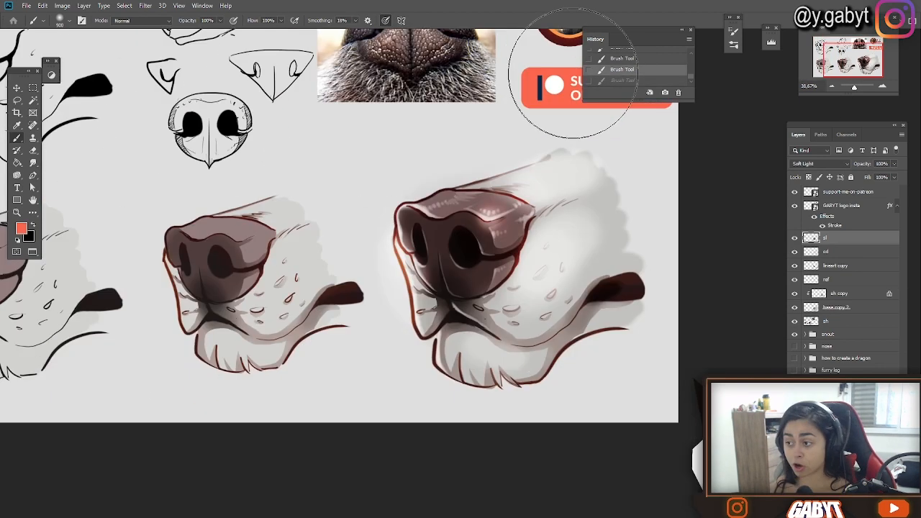
Step: Try further large soft tint strokes over the muzzle on the sl layer and undo them
{"action": "right_click", "coordinate": [572, 68]}
{"action": "left_click", "coordinate": [570, 134]}
{"action": "left_click", "coordinate": [654, 34]}
{"action": "left_click_drag", "start_coordinate": [548, 235], "coordinate": [477, 336]}
{"action": "key", "text": "ctrl+z"}
{"action": "key", "text": "ctrl+z"}
{"action": "left_click", "coordinate": [455, 258], "text": "alt"}
{"action": "key", "text": "ctrl+z"}
{"action": "key", "text": "ctrl+z"}
{"action": "left_click_drag", "start_coordinate": [423, 319], "coordinate": [417, 316]}
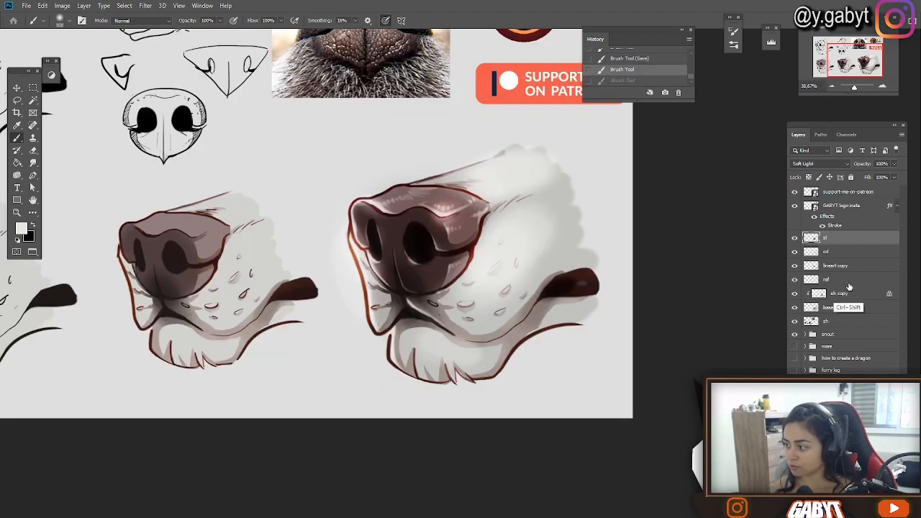
Step: Try merging the muzzle layers from sl down to base copy 2
{"action": "left_click", "coordinate": [845, 309], "text": "shift"}
{"action": "key", "text": "ctrl+e"}
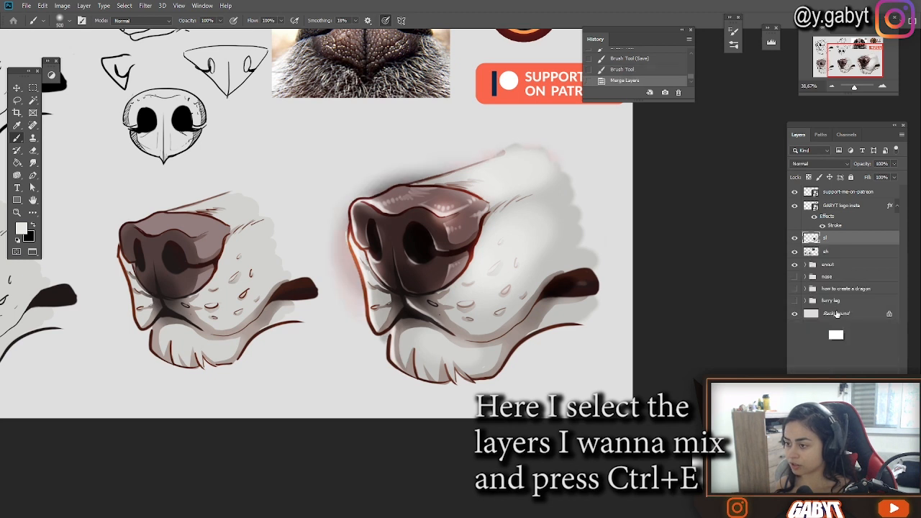
{"action": "key", "text": "ctrl+z"}
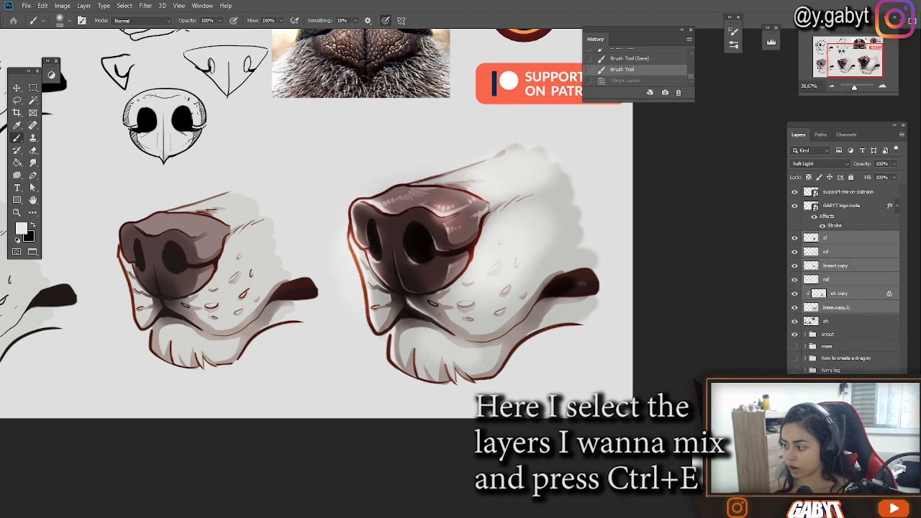
Step: Copy a lassoed area of the background around the muzzle to a new layer and move it up to the muzzle layers
{"action": "left_click", "coordinate": [835, 321]}
{"action": "key", "text": "l"}
{"action": "mouse_move", "coordinate": [691, 121]}
{"action": "left_mouse_down"}
{"action": "mouse_move", "coordinate": [333, 283]}
{"action": "mouse_move", "coordinate": [669, 165]}
{"action": "left_mouse_up"}
{"action": "key", "text": "ctrl+j"}
{"action": "left_click_drag", "start_coordinate": [848, 321], "coordinate": [852, 306]}
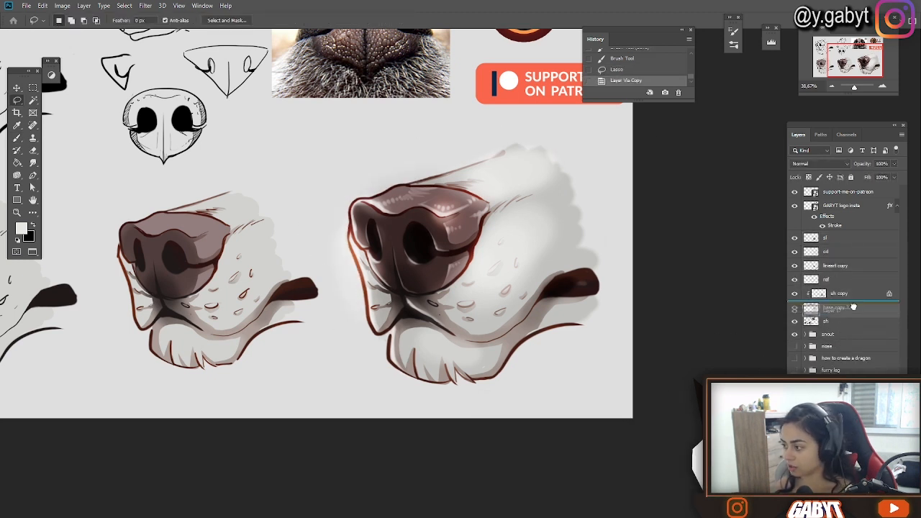
Step: Merge the muzzle layers with the copied background piece and duplicate the merged sl layer
{"action": "left_click", "coordinate": [829, 312], "text": "shift"}
{"action": "key", "text": "ctrl+e"}
{"action": "key", "text": "ctrl+j"}
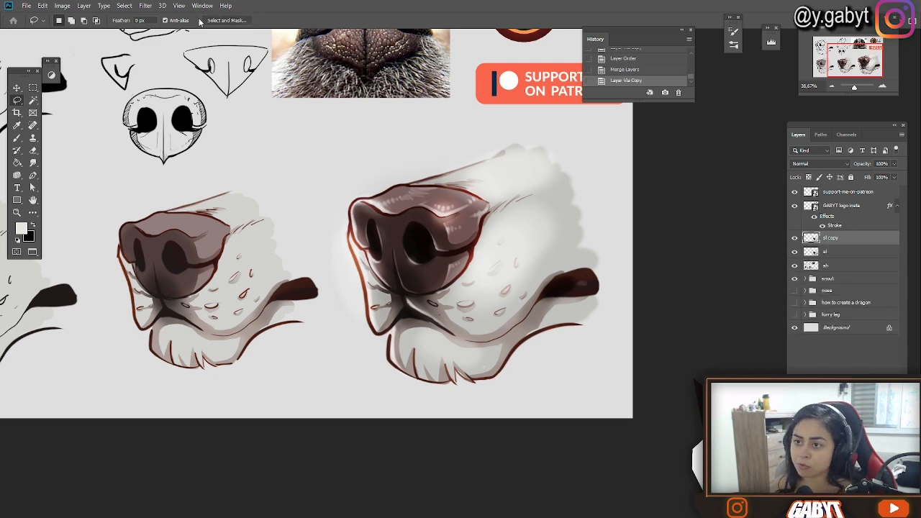
Step: Open the Filter Gallery for the sl copy layer and preview the Grain and Craquelure textures on the whole muzzle
{"action": "left_click", "coordinate": [148, 6]}
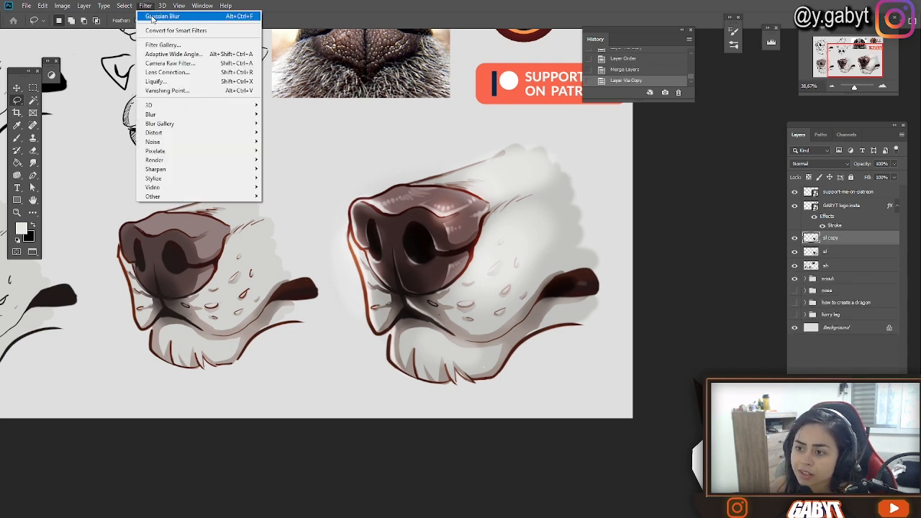
{"action": "left_click", "coordinate": [178, 46]}
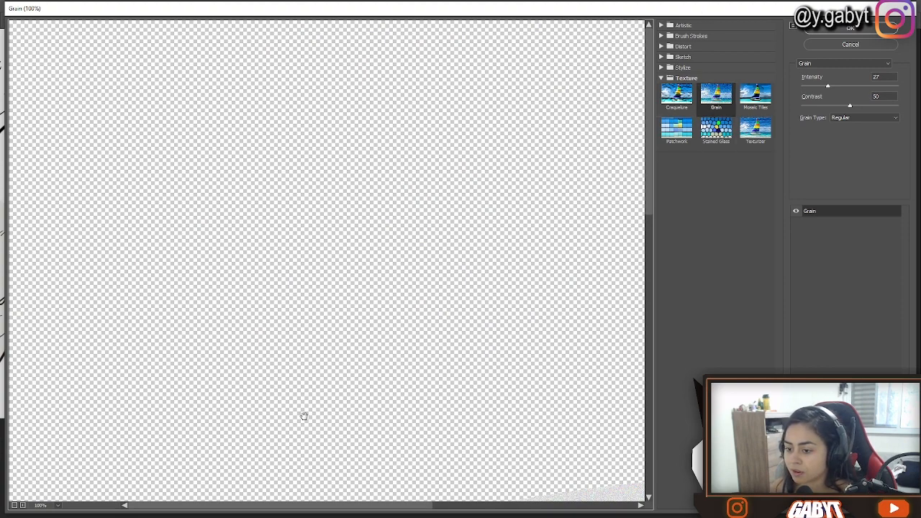
{"action": "mouse_move", "coordinate": [304, 416]}
{"action": "left_mouse_down"}
{"action": "mouse_move", "coordinate": [257, 146]}
{"action": "mouse_move", "coordinate": [360, 158]}
{"action": "mouse_move", "coordinate": [426, 76]}
{"action": "mouse_move", "coordinate": [471, 57]}
{"action": "left_mouse_up"}
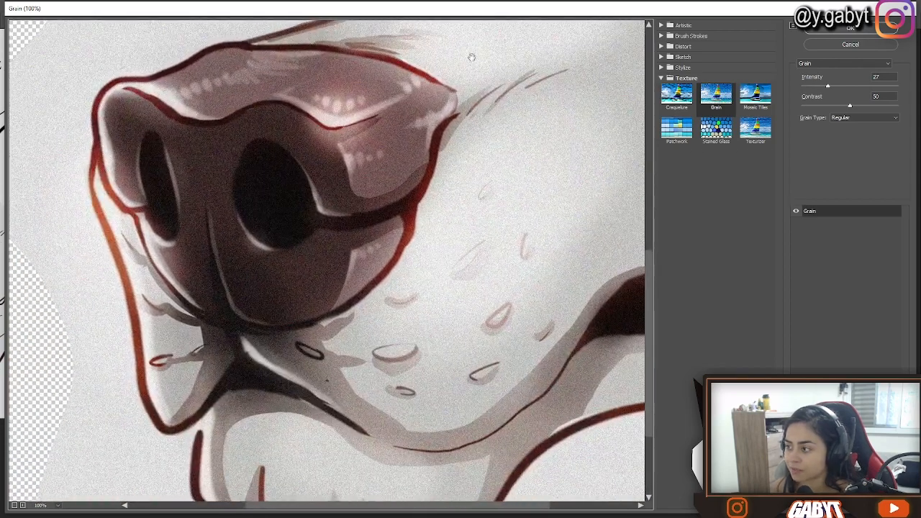
{"action": "left_click", "coordinate": [681, 103]}
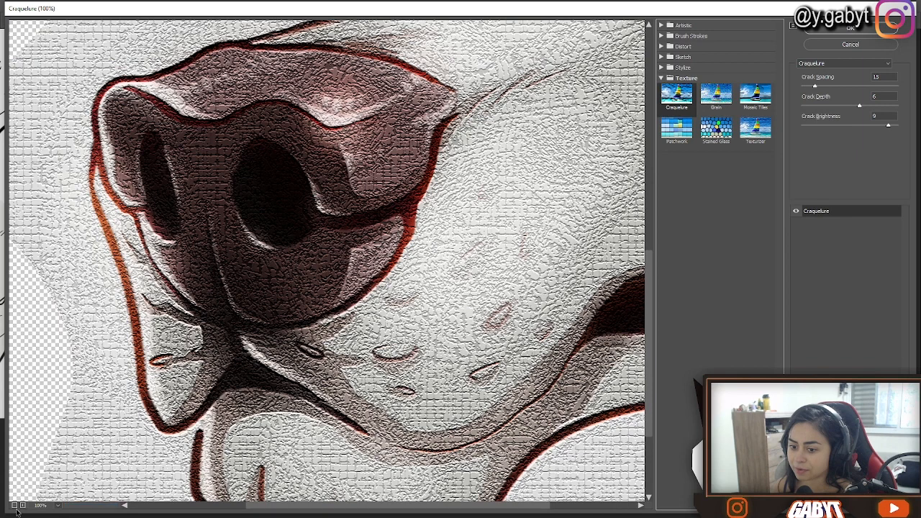
{"action": "left_click", "coordinate": [15, 506]}
Step: Try the Patchwork texture on the muzzle with square size 5 and relief 5
{"action": "left_click", "coordinate": [683, 132]}
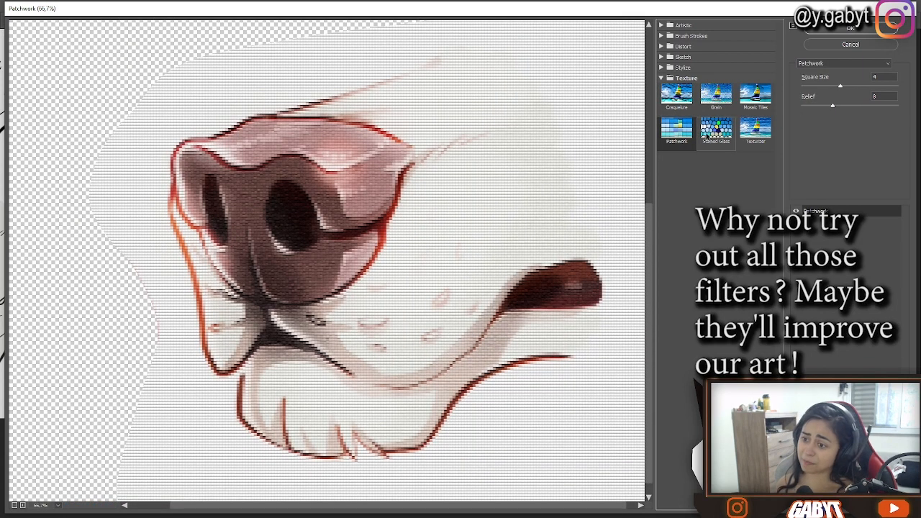
{"action": "left_click_drag", "start_coordinate": [840, 87], "coordinate": [887, 85]}
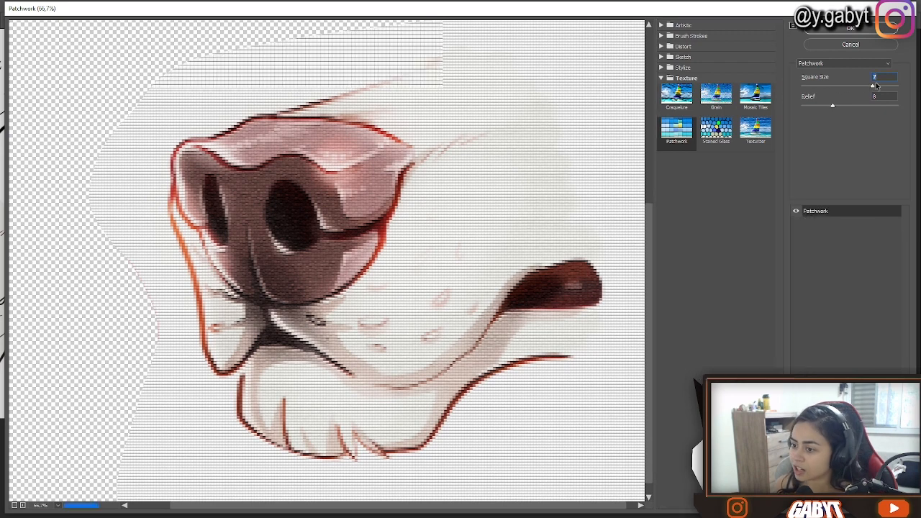
{"action": "mouse_move", "coordinate": [833, 105]}
{"action": "left_mouse_down"}
{"action": "mouse_move", "coordinate": [885, 105]}
{"action": "mouse_move", "coordinate": [821, 105]}
{"action": "left_mouse_up"}
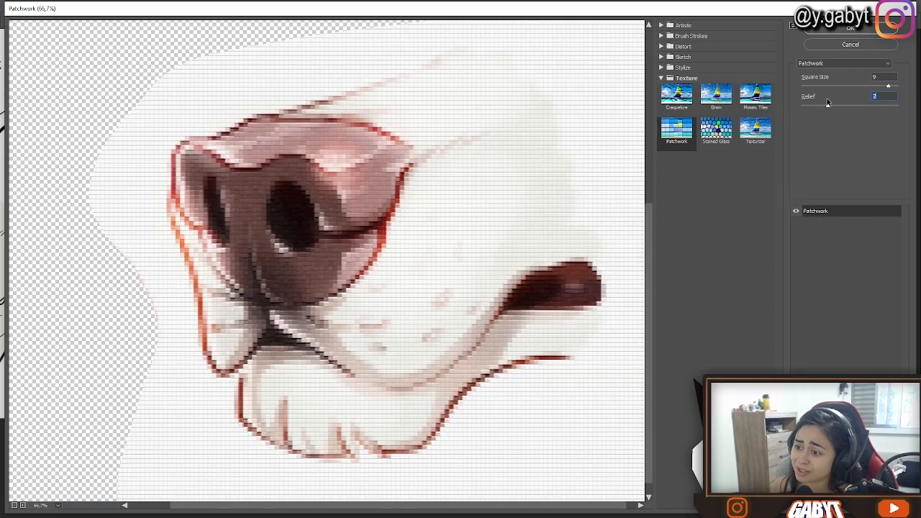
{"action": "left_click_drag", "start_coordinate": [886, 85], "coordinate": [848, 85]}
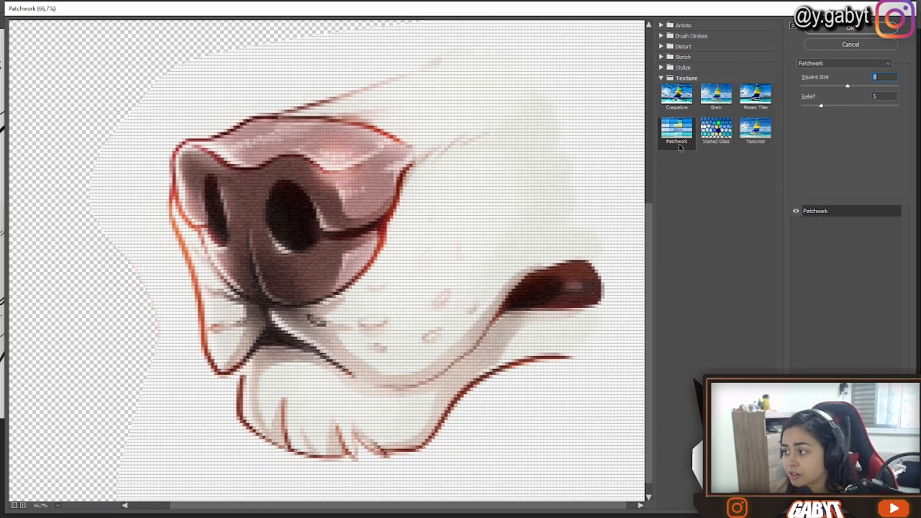
Step: Preview the Stained Glass and Texturizer textures on the muzzle
{"action": "left_click", "coordinate": [716, 129]}
{"action": "left_click", "coordinate": [755, 129]}
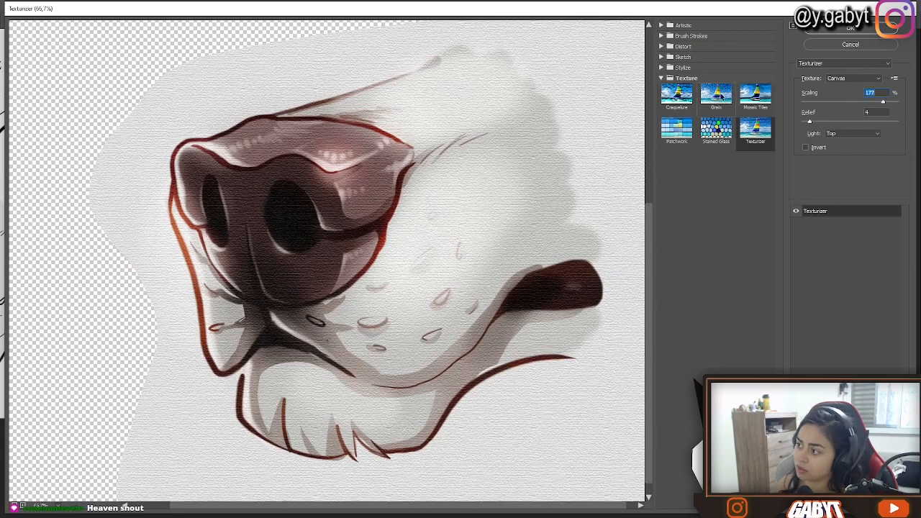